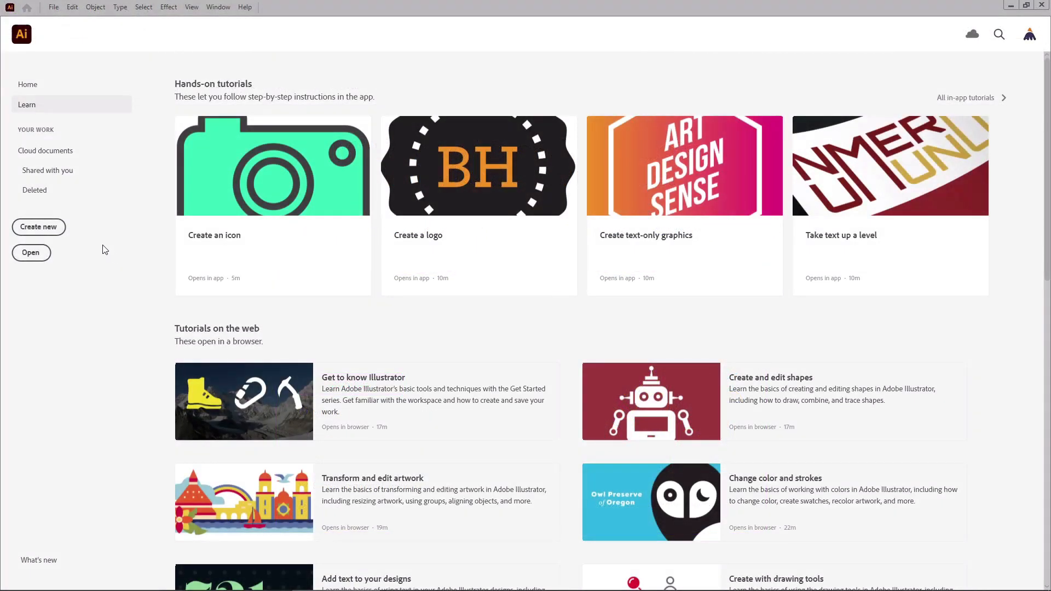
Step: Create a new document 1200 px wide and 600 px high in RGB Color with raster effects at High (300 ppi)
left_click(55, 233)
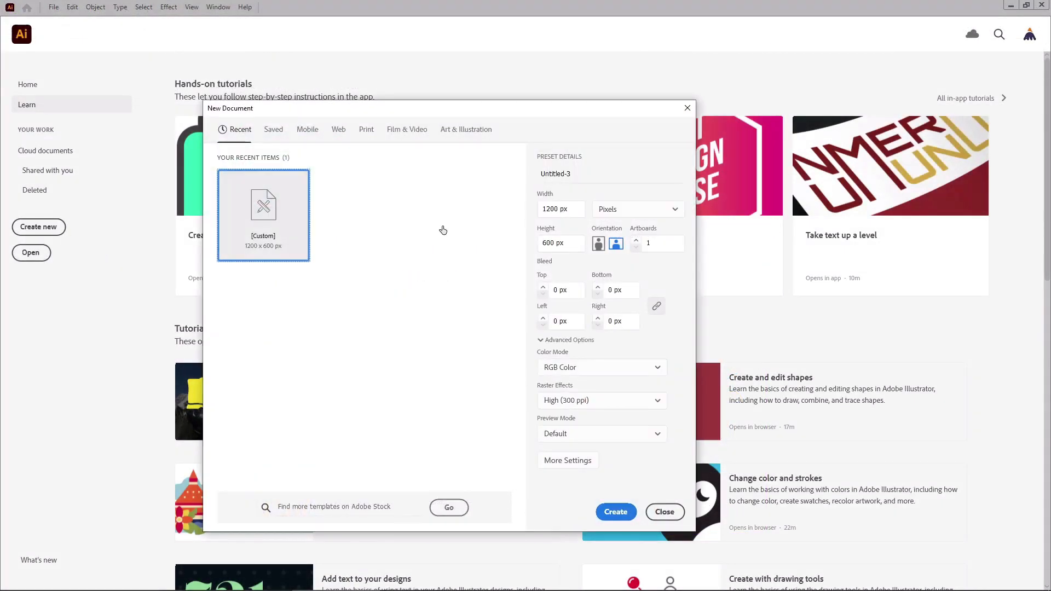
left_click(627, 209)
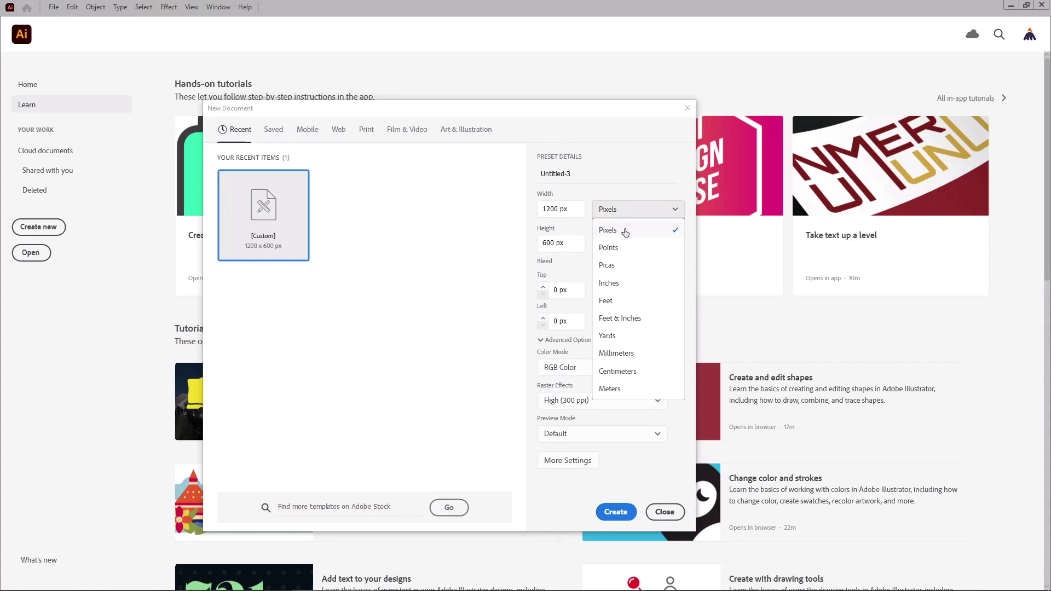
left_click(625, 230)
left_click(575, 209)
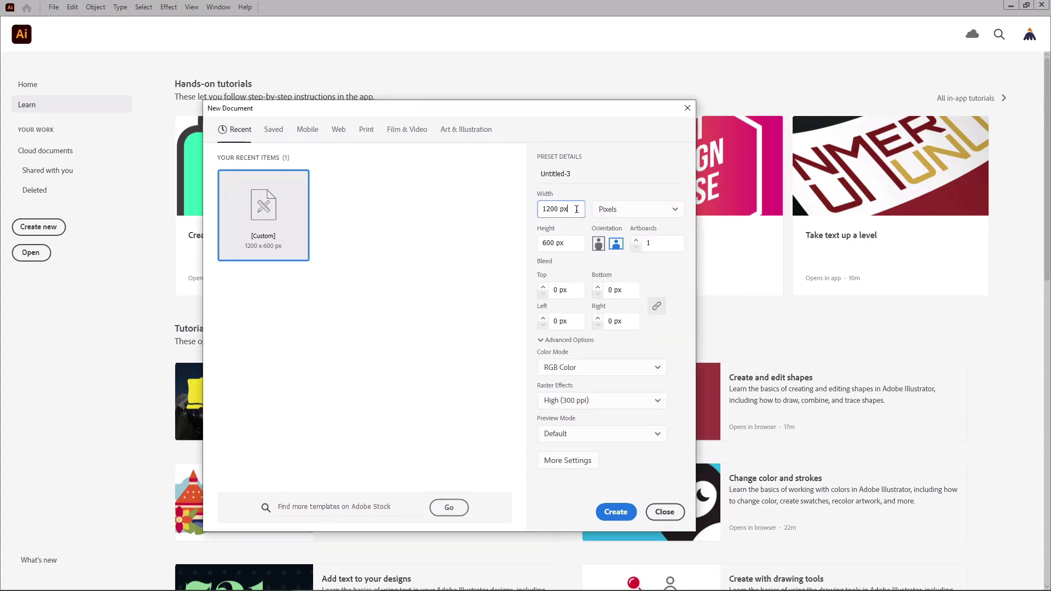
left_click(572, 243)
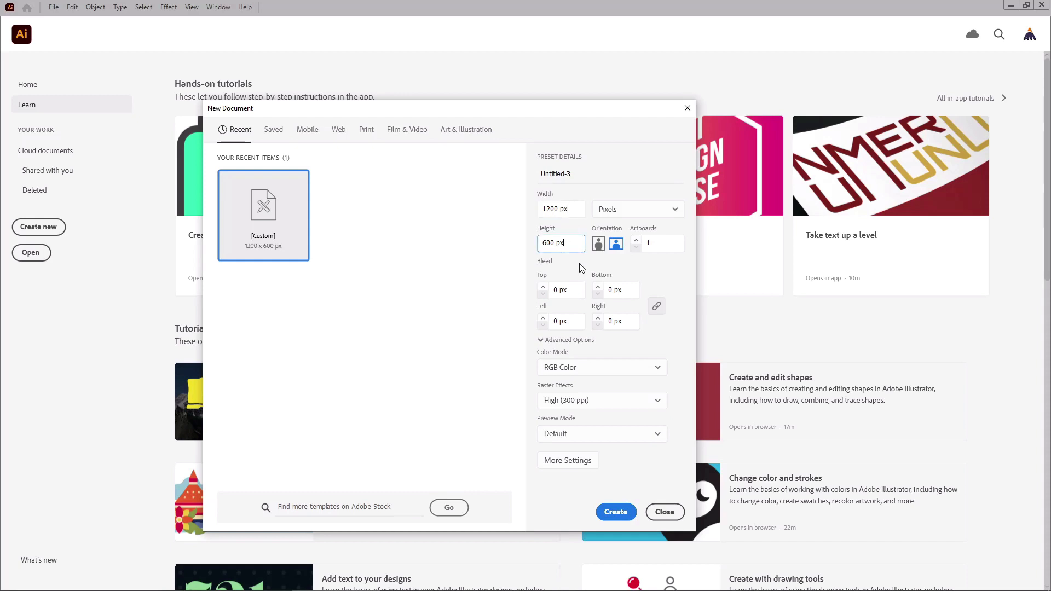
left_click(621, 372)
left_click(591, 386)
left_click(608, 403)
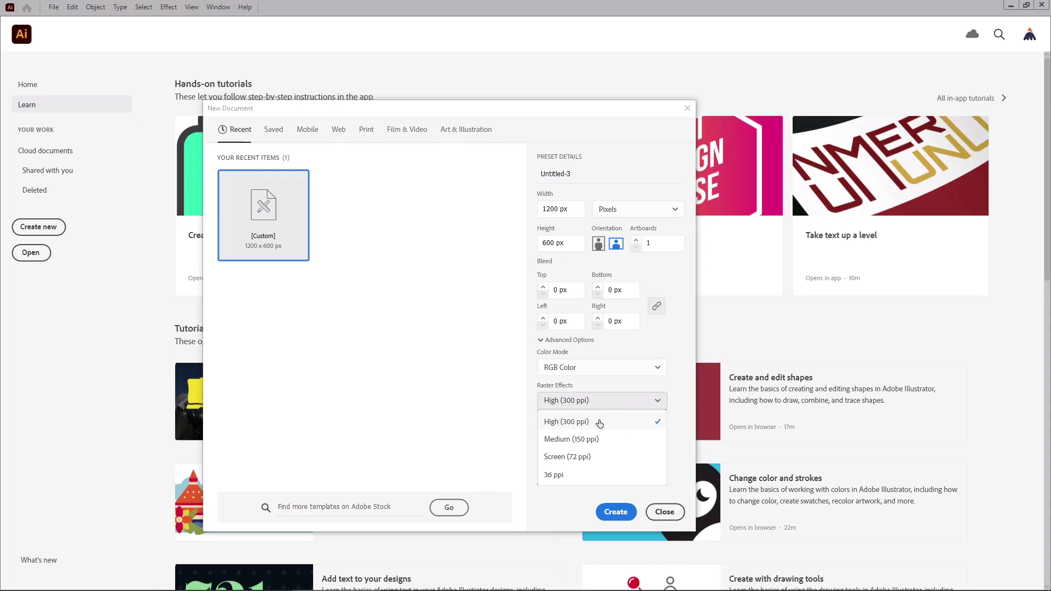
left_click(605, 426)
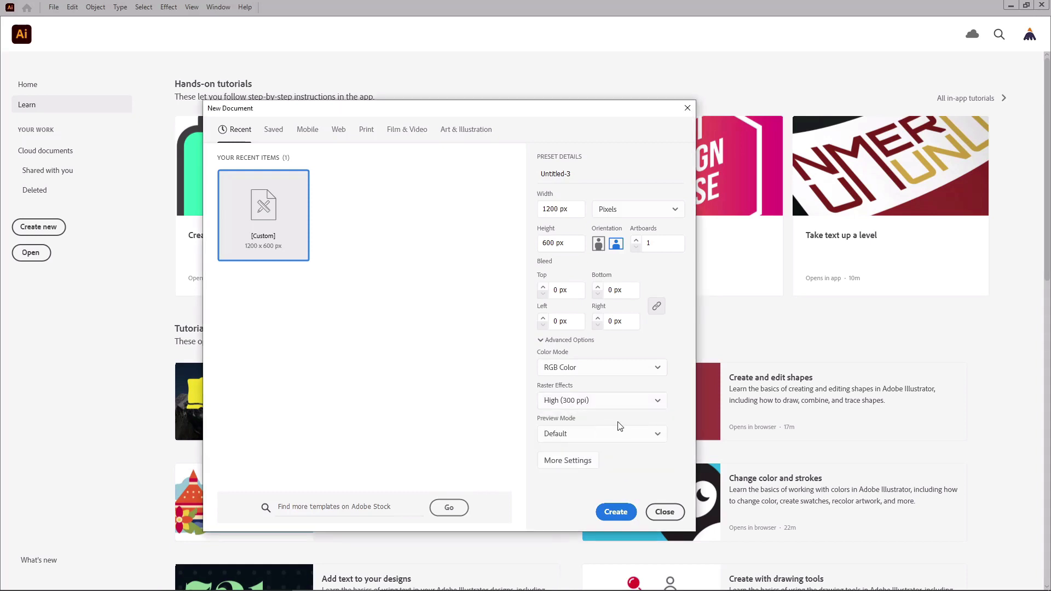
left_click(613, 512)
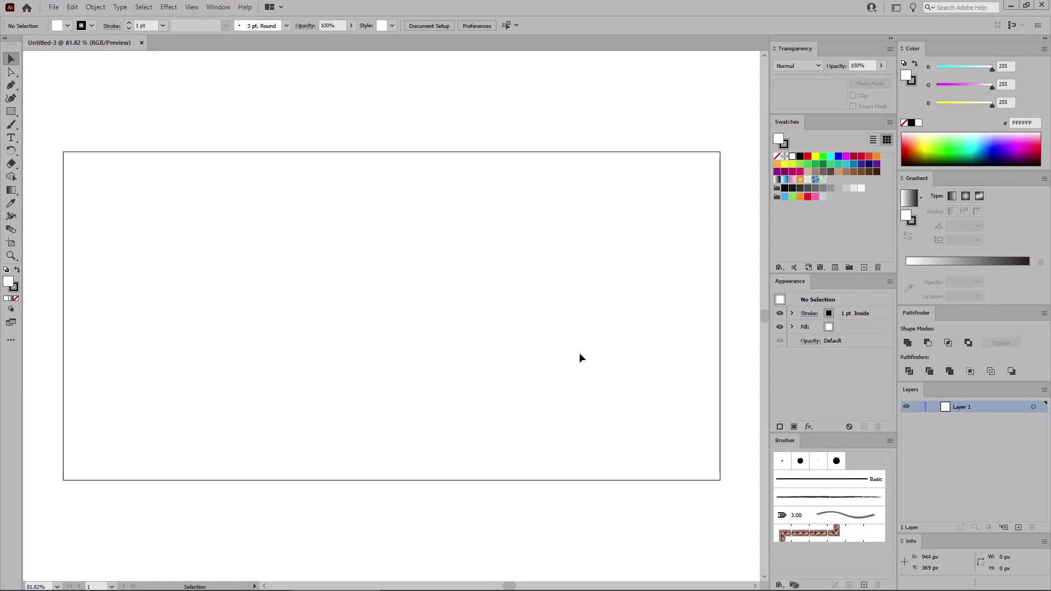
Step: Show the document grid and turn on snapping to the grid
key("a")
key("ctrl+0")
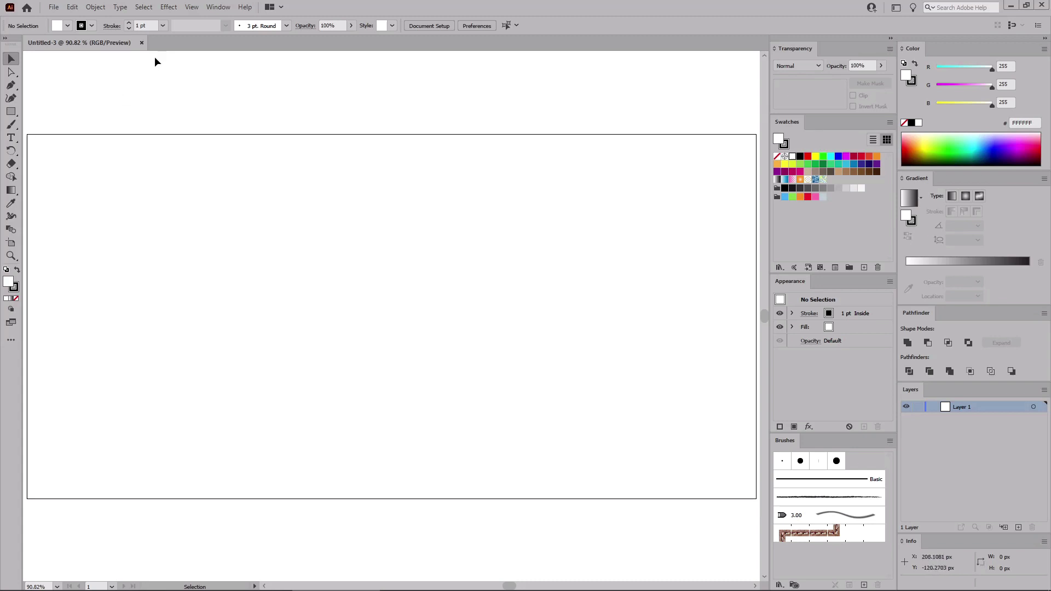
left_click(192, 7)
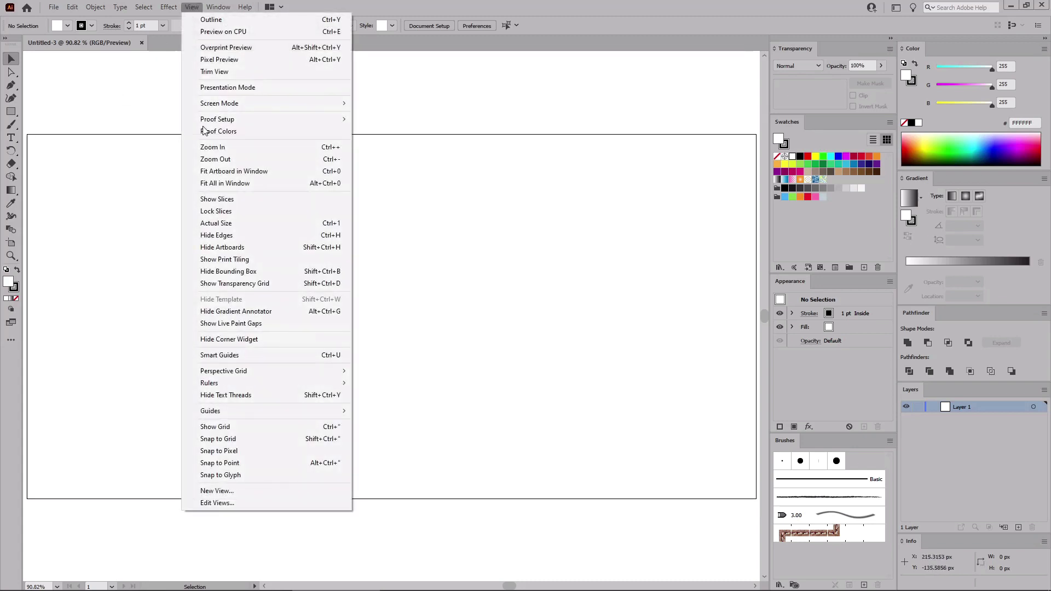
left_click(222, 428)
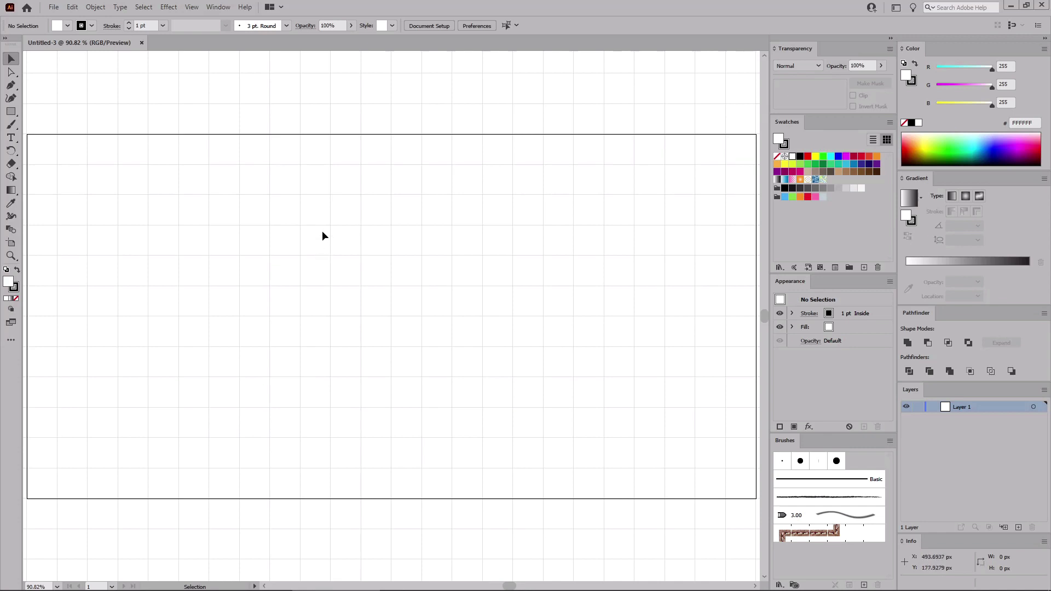
left_click(193, 8)
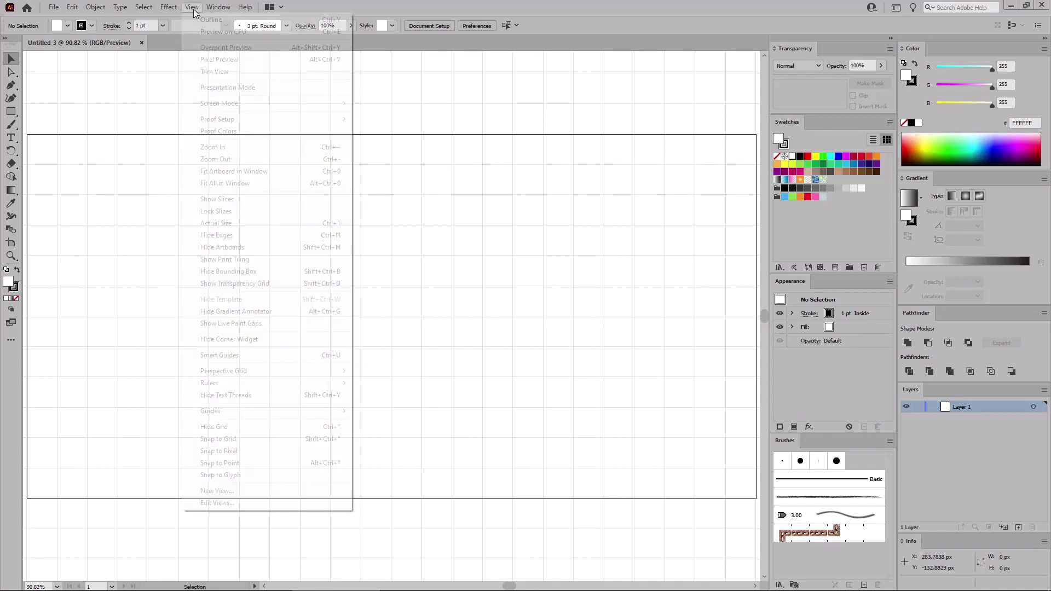
left_click(237, 439)
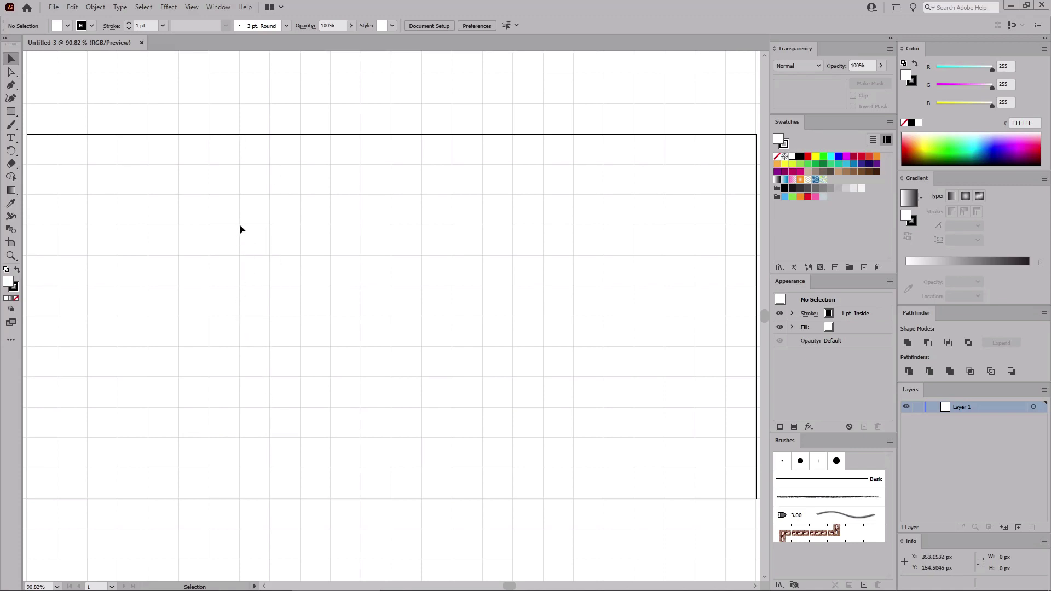
Step: Set a much finer gridline spacing with 1 subdivision in the Guides & Grid preferences
left_click(71, 7)
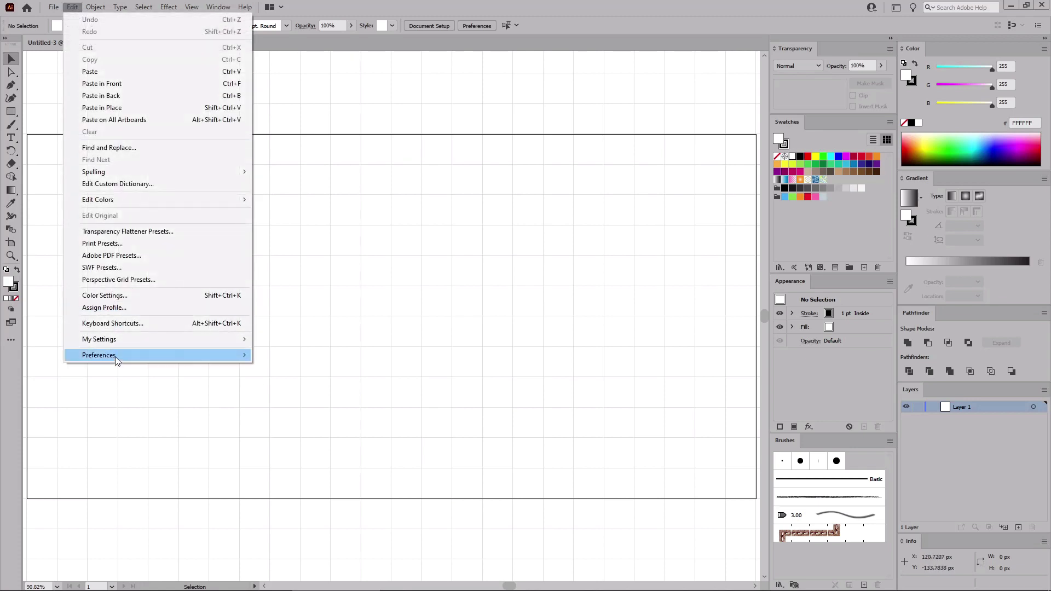
mouse_move(116, 356)
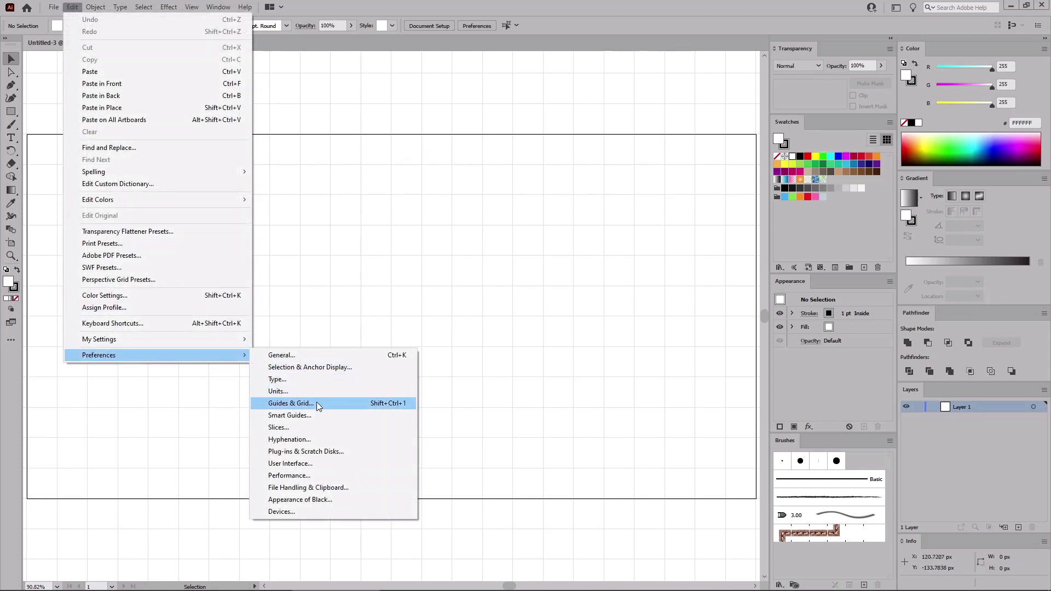
left_click(316, 401)
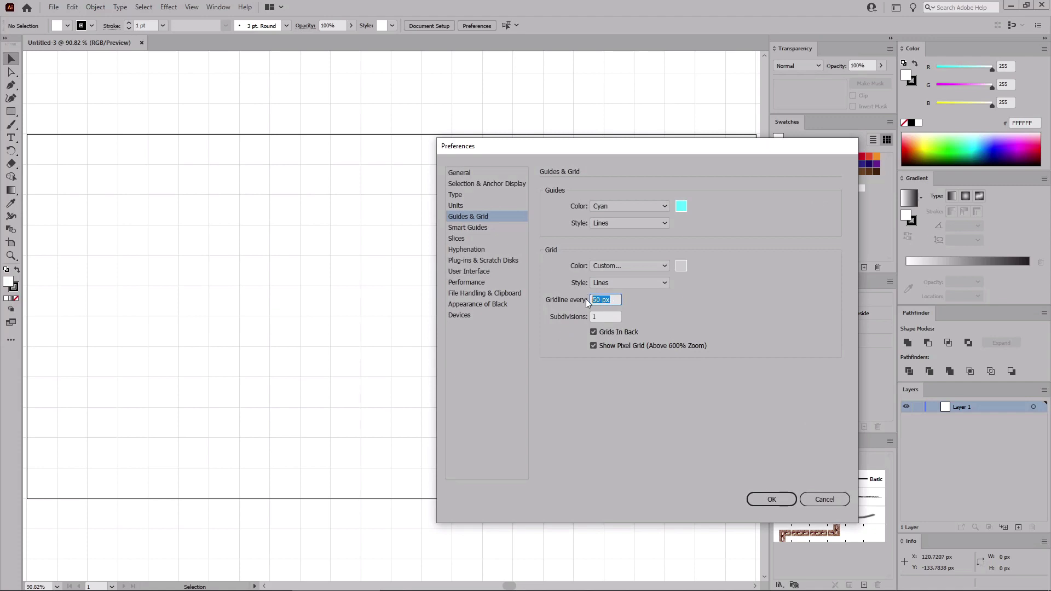
type("1")
left_click_drag(606, 316, 589, 316)
left_click(764, 498)
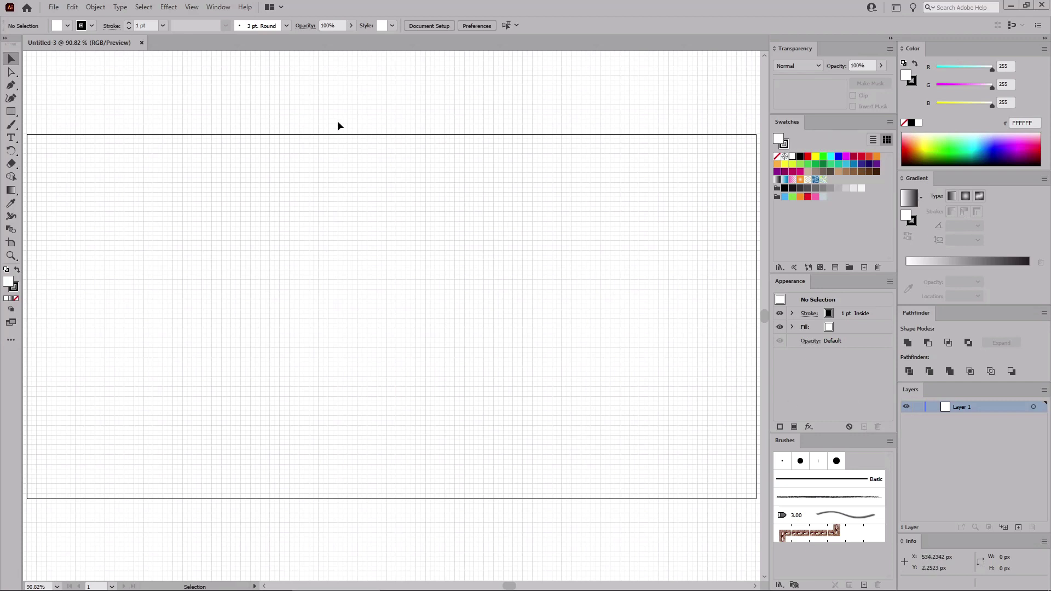
left_click(221, 8)
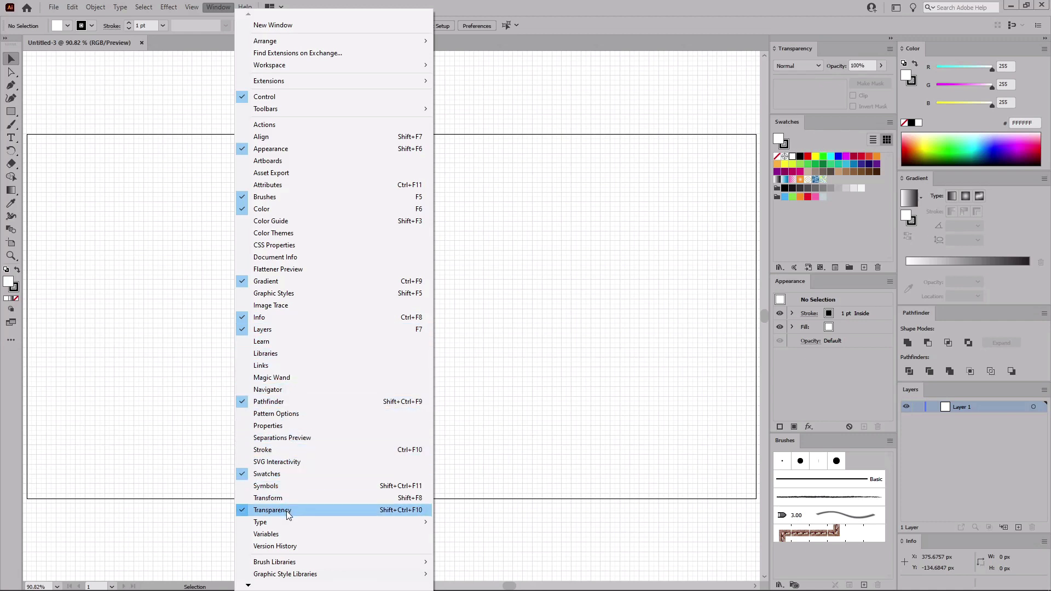
left_click(441, 481)
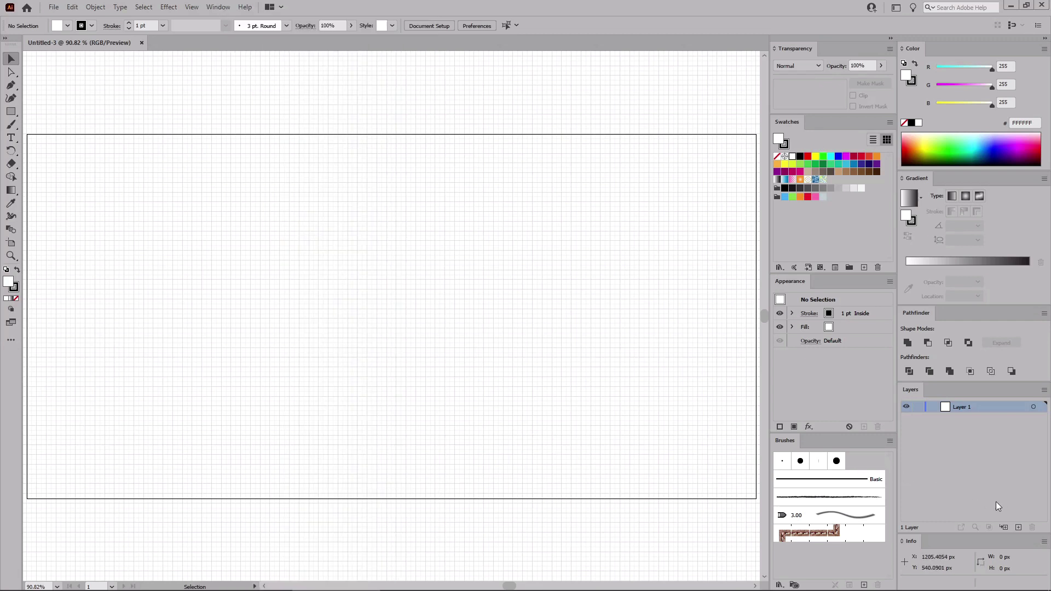
Step: Add a second layer, then name the lower layer "background" and the upper one "vases"
left_click(1019, 527)
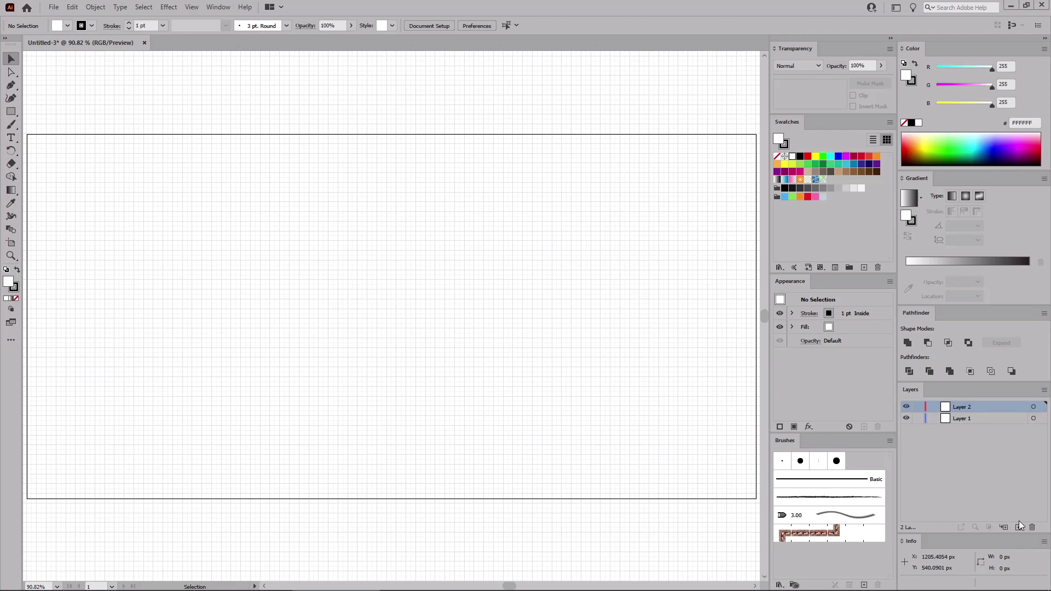
double_click(966, 419)
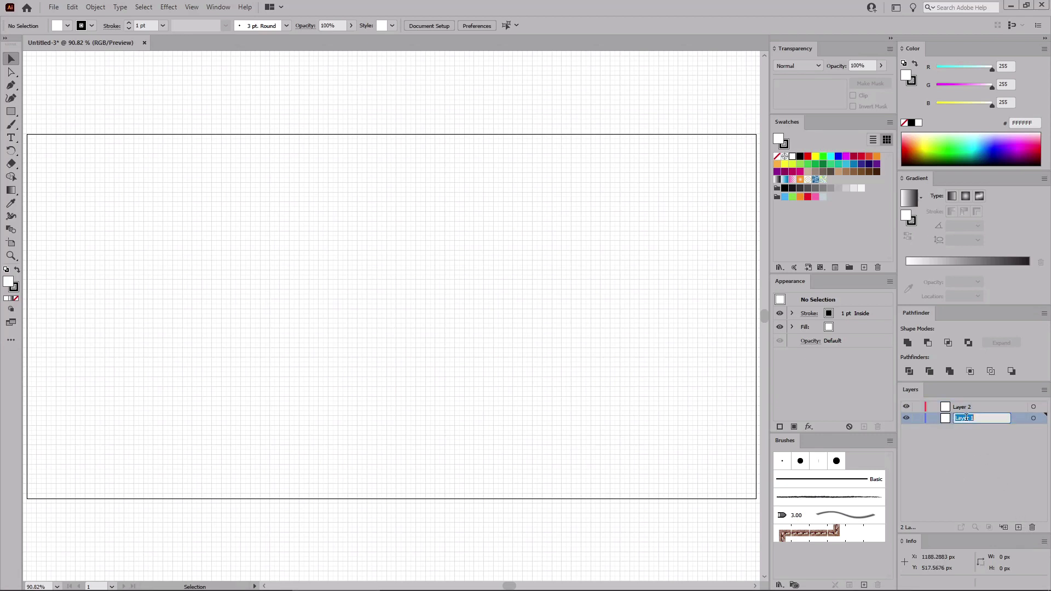
type("background")
double_click(965, 402)
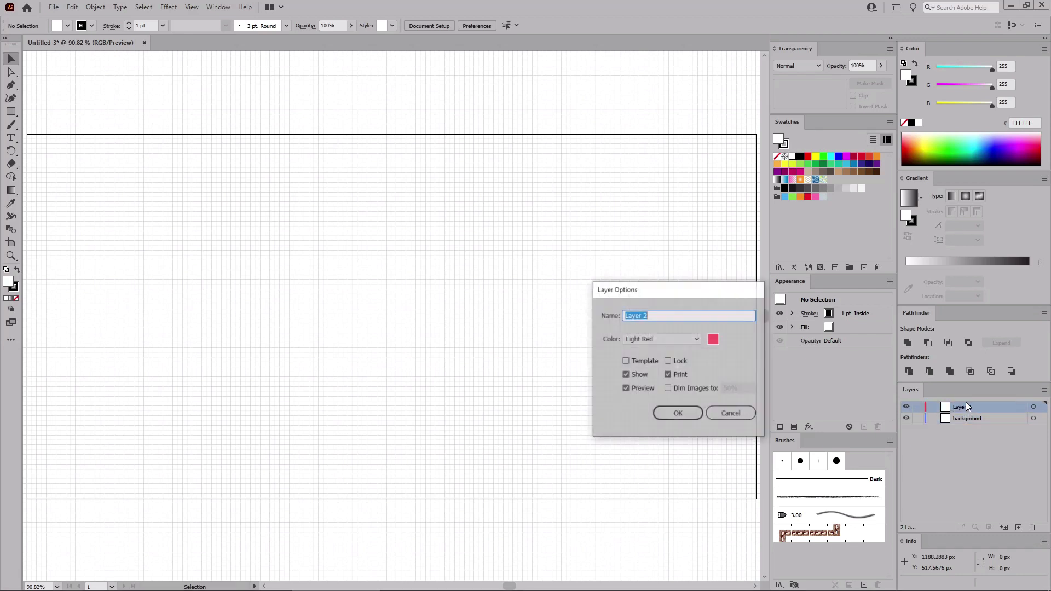
type("vases")
key("Return")
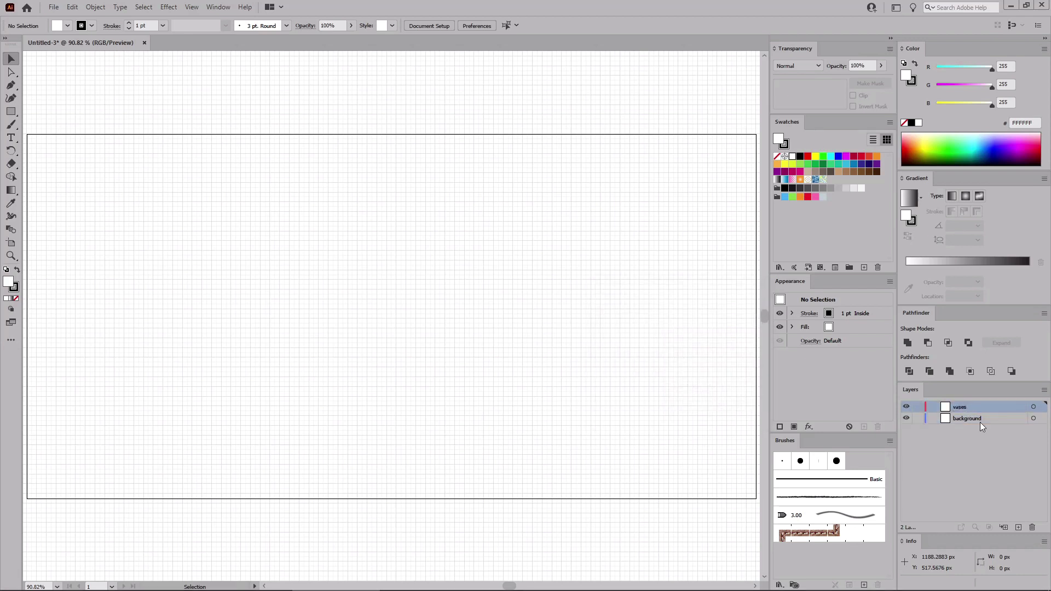
Step: Create a rectangle 1200 px wide and 600 px high on the background layer
left_click(994, 418)
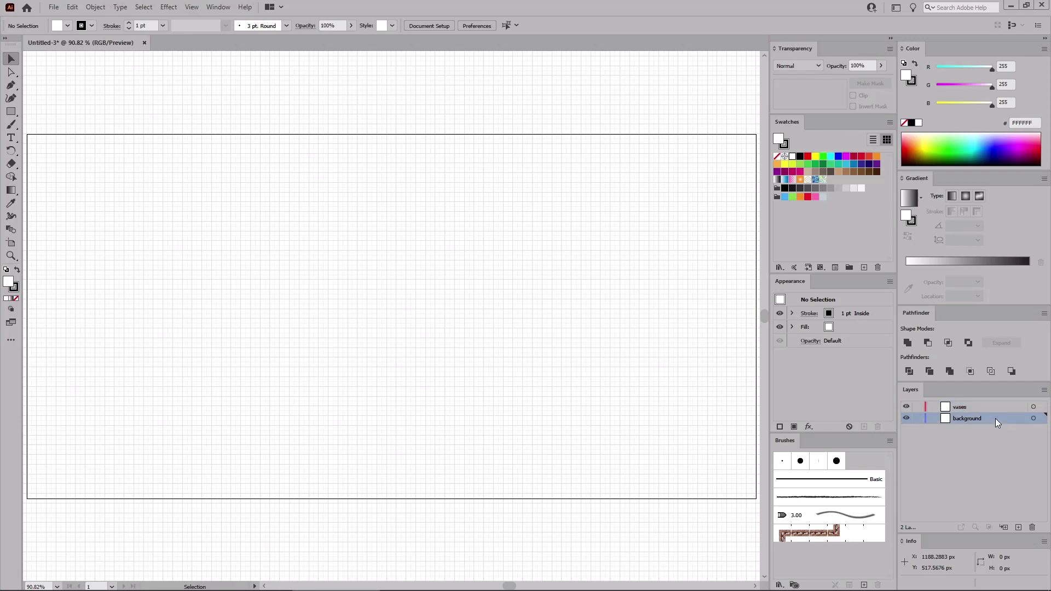
left_click(15, 112)
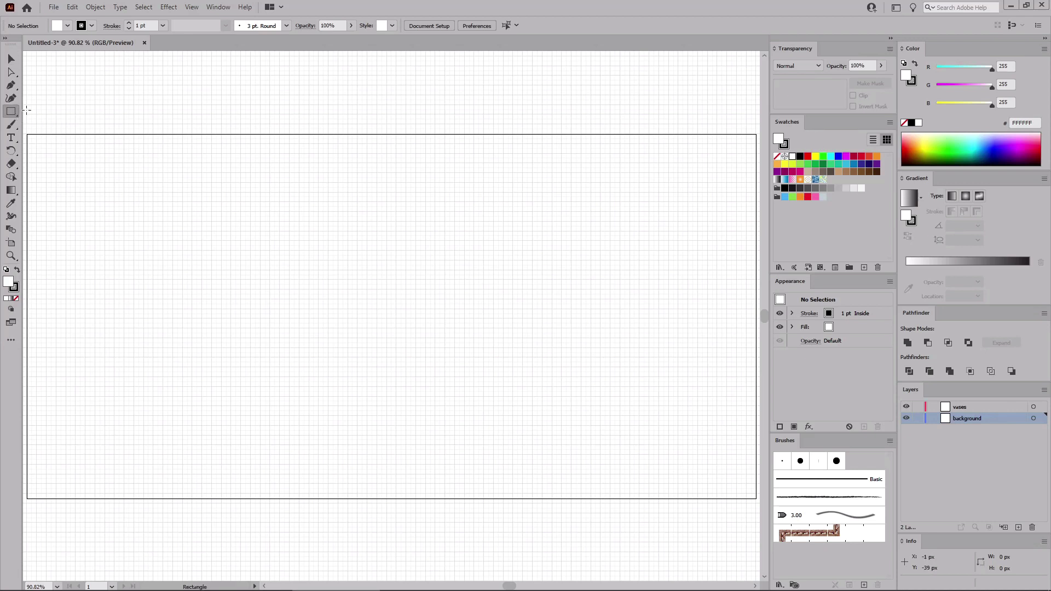
left_click(347, 274)
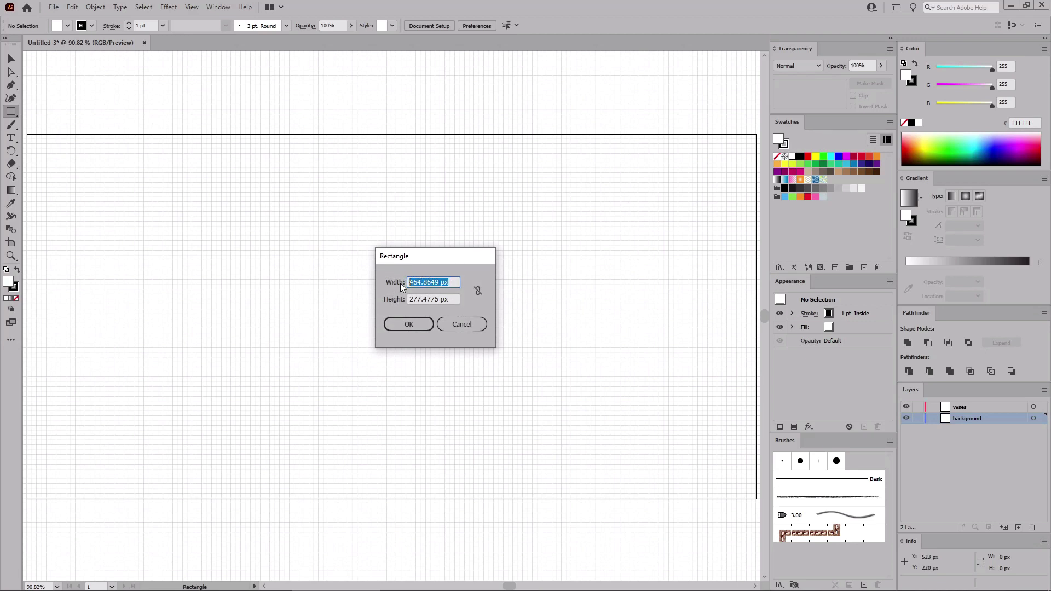
type("1200")
key("Tab")
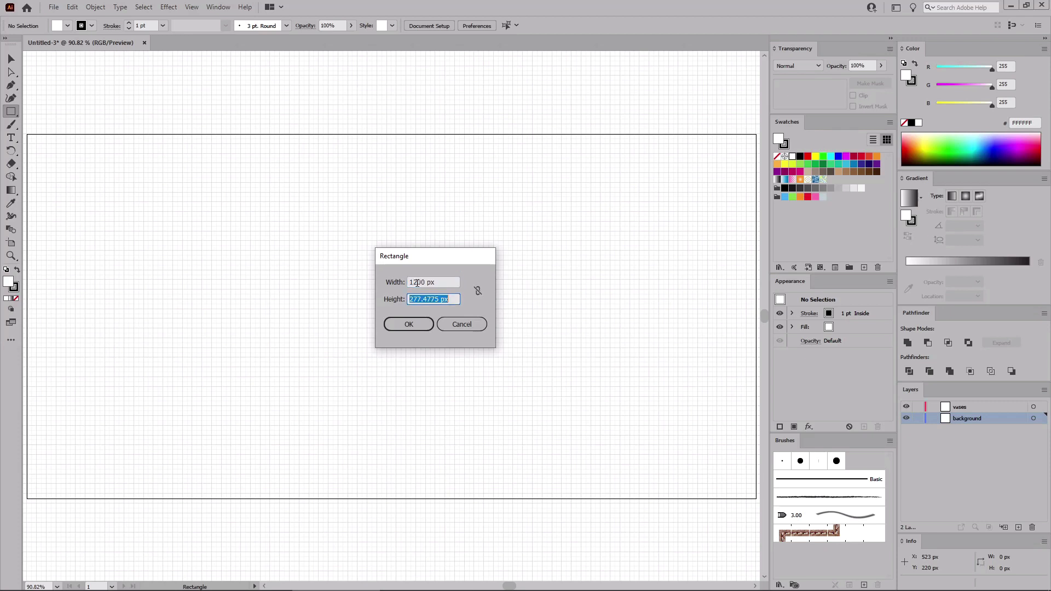
type("600")
left_click(420, 321)
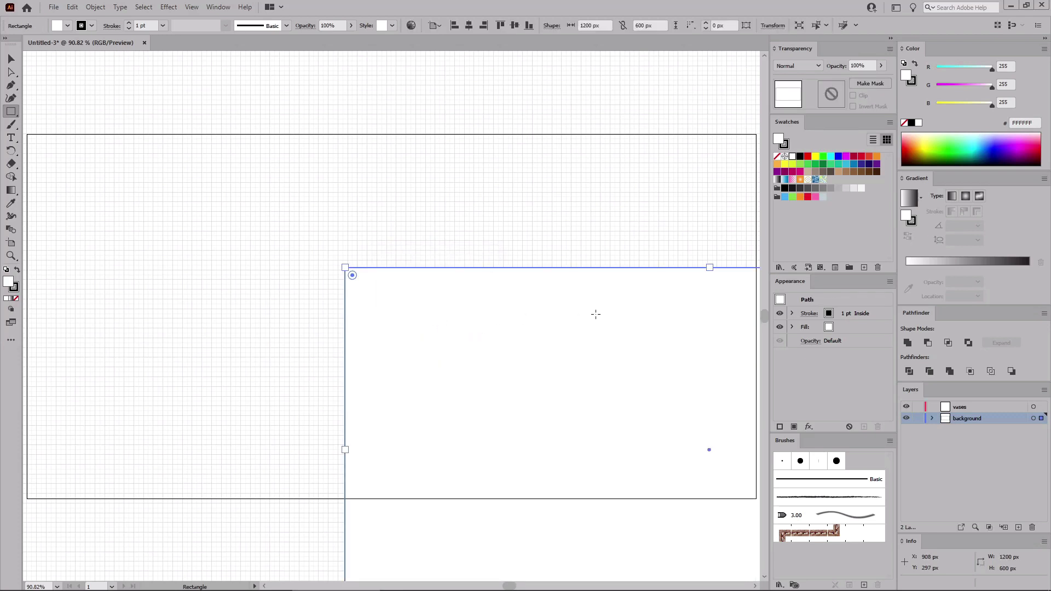
Step: Remove the rectangle's stroke and set its fill to R 255, G 130, B 105
left_click(874, 313)
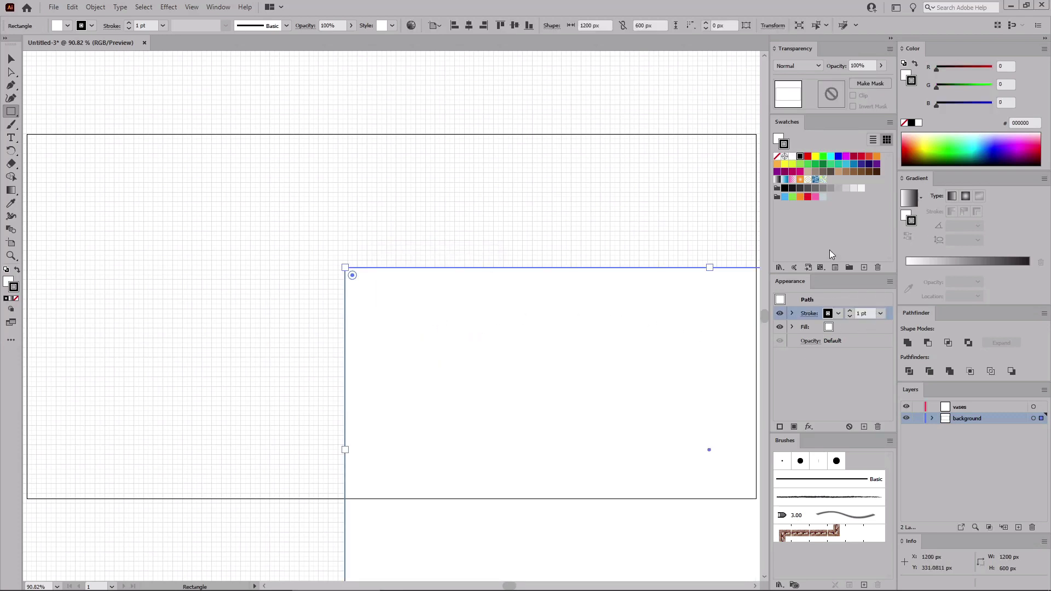
left_click(777, 157)
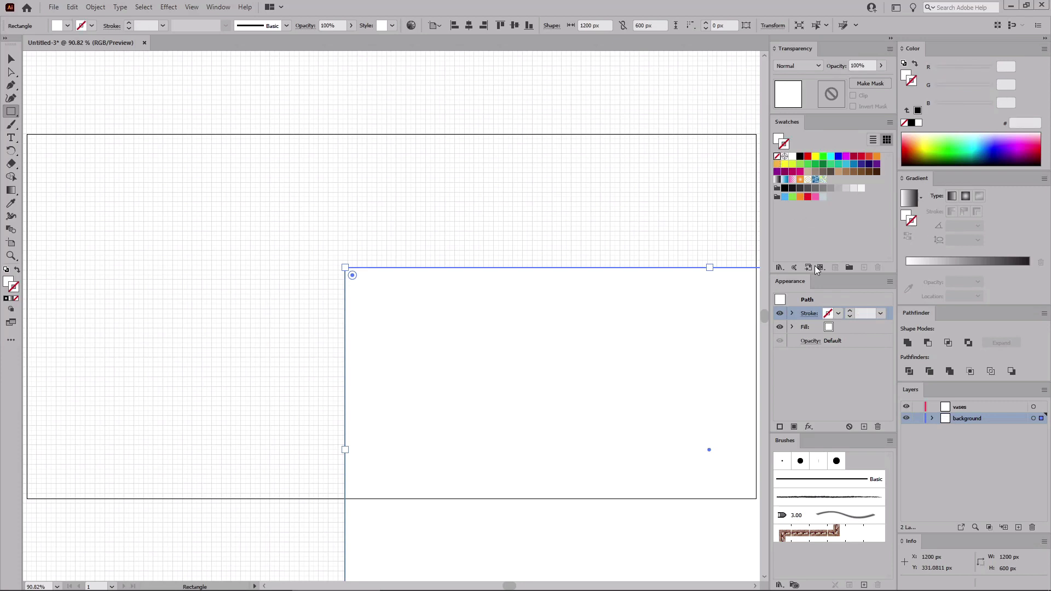
left_click(852, 327)
left_click_drag(1012, 66, 977, 66)
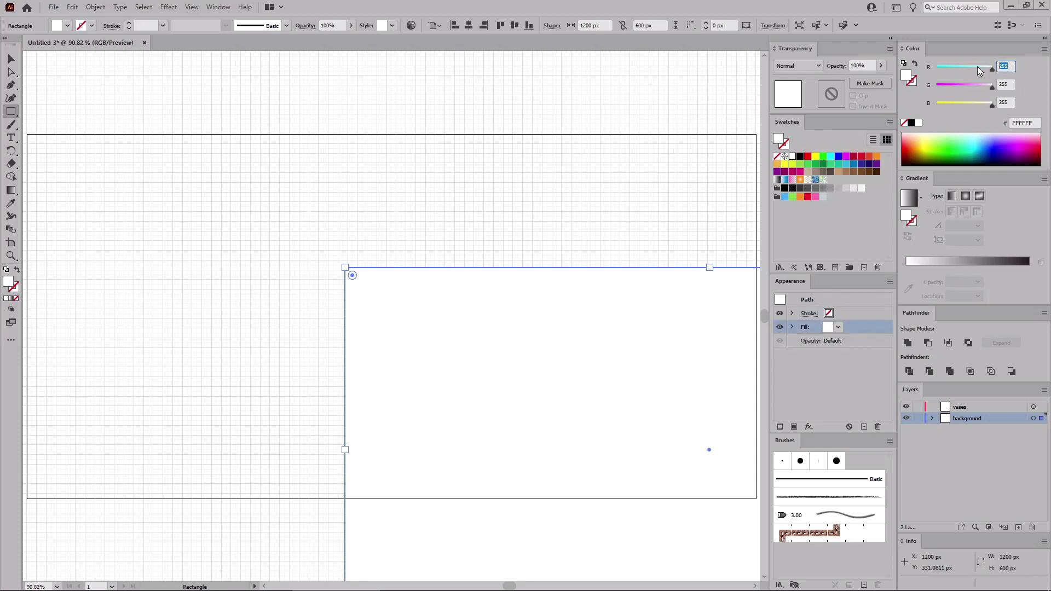
key("Tab")
type("130")
key("Tab")
type("10")
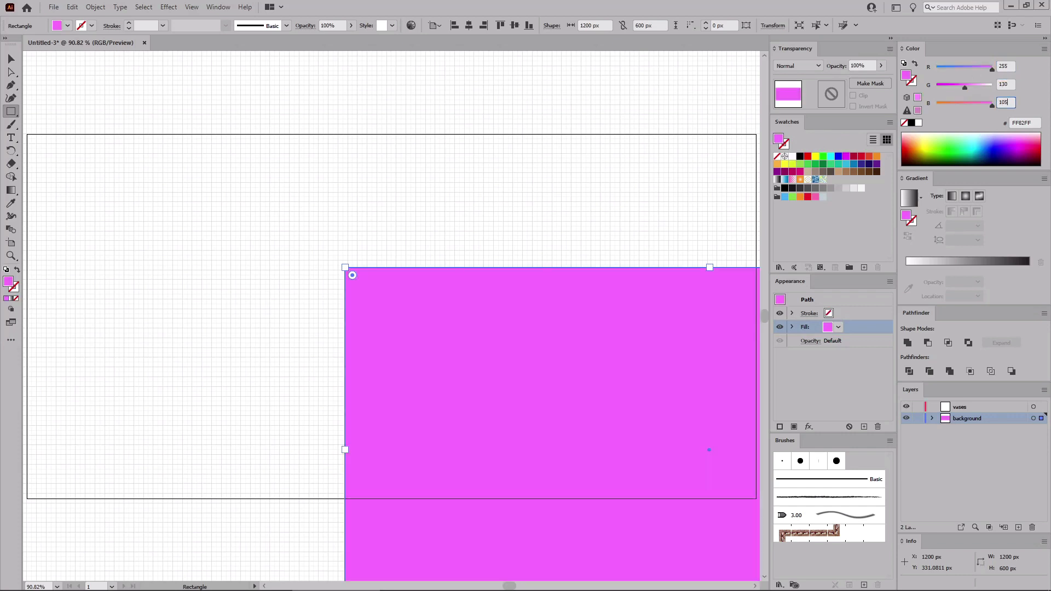
type("5")
key("Return")
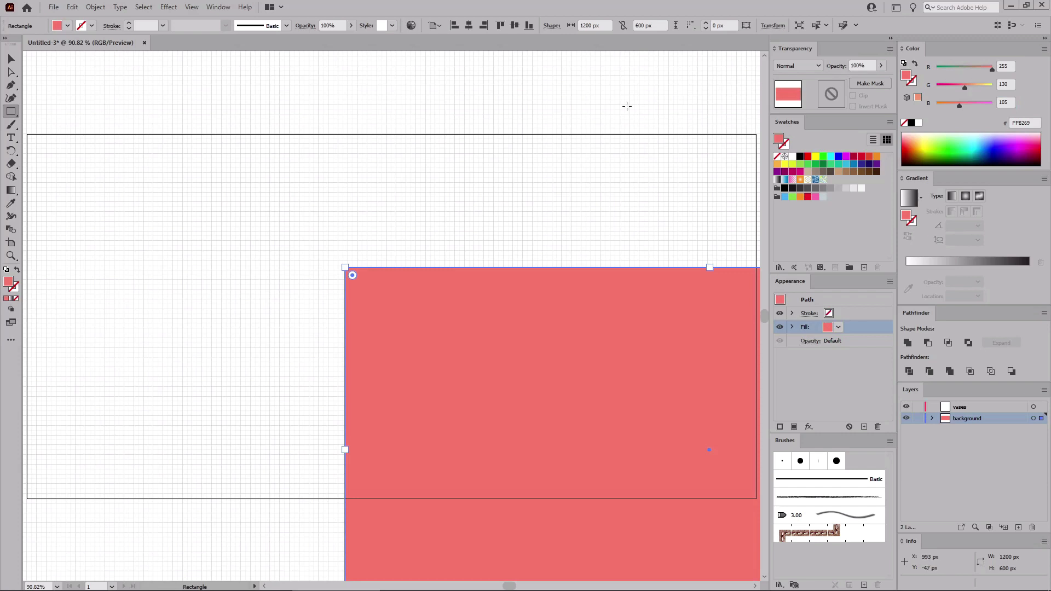
Step: Align the rectangle to the artboard, centring it horizontally and vertically
left_click(440, 27)
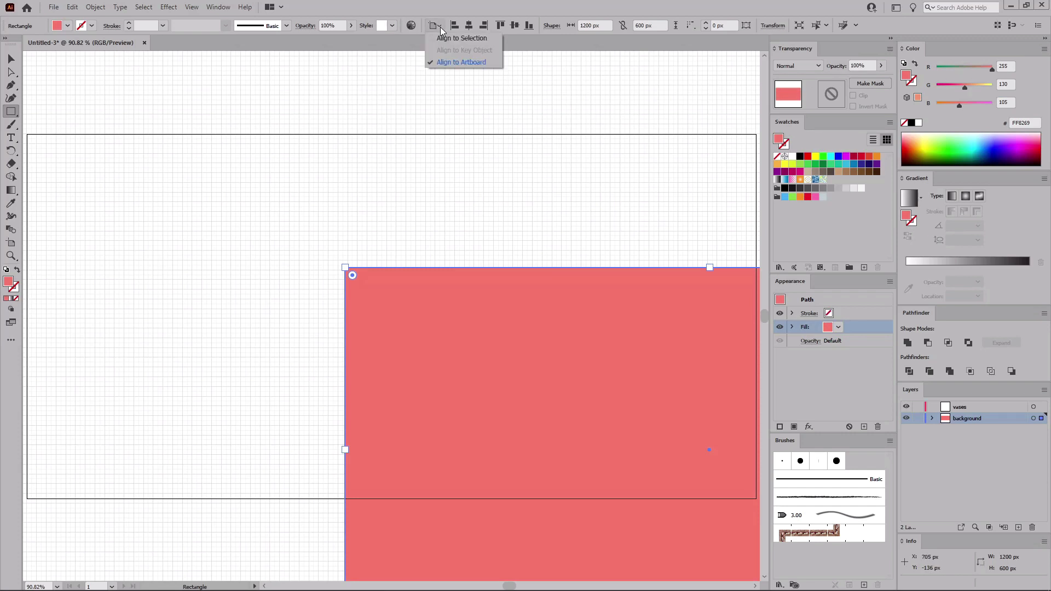
left_click(448, 61)
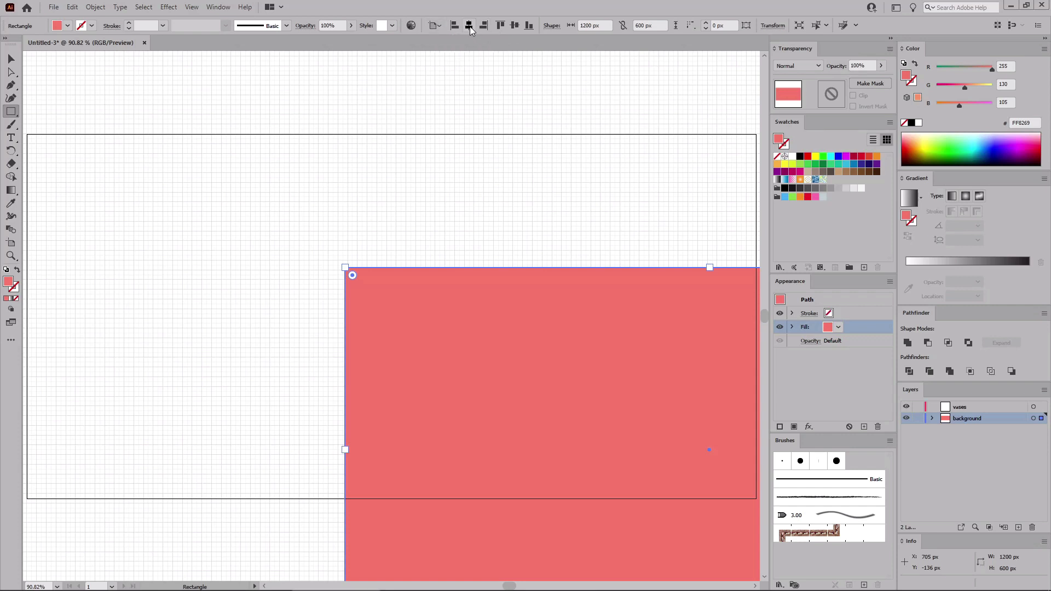
left_click(469, 26)
left_click(514, 25)
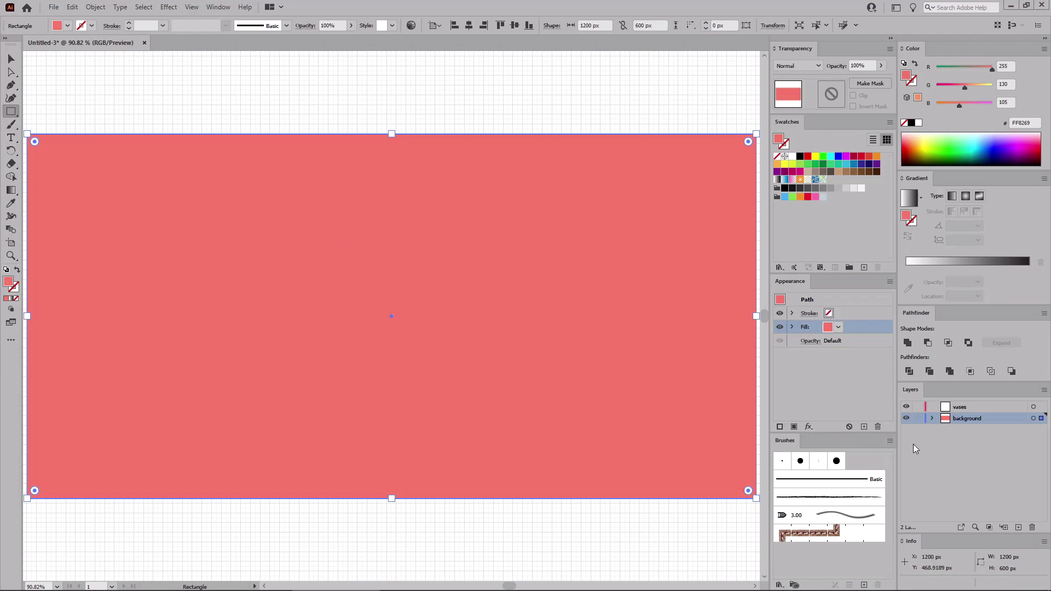
Step: Lock the background layer and set the vases layer's color to Black
left_click(918, 419)
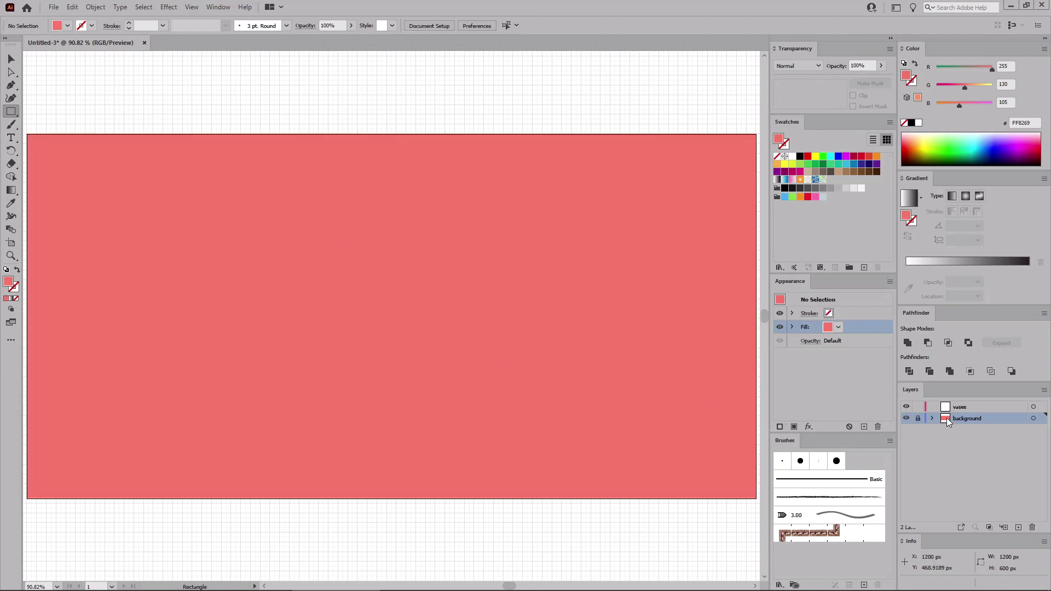
left_click(974, 408)
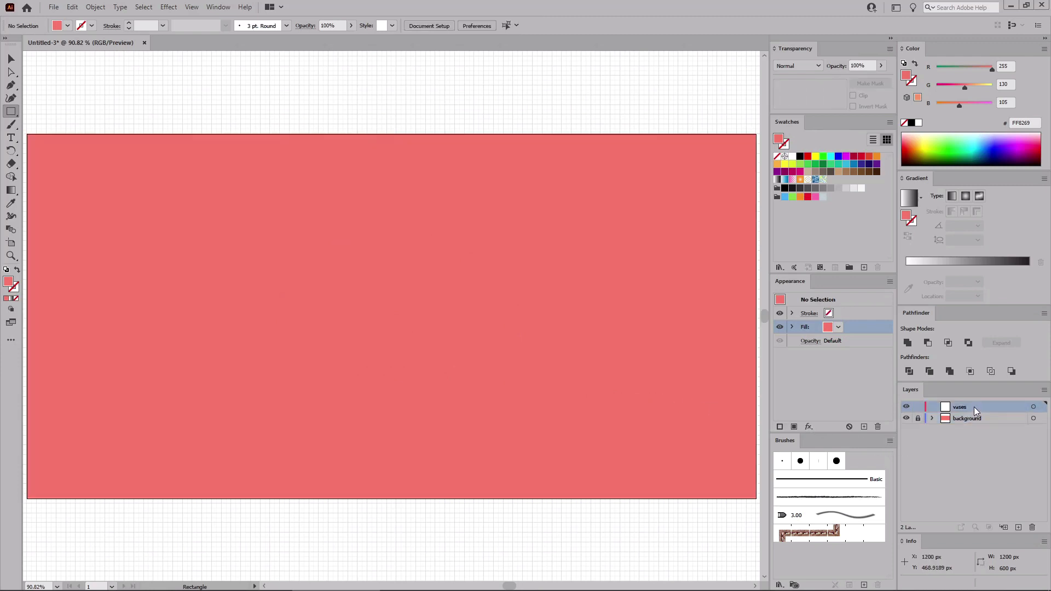
double_click(974, 406)
left_click(687, 342)
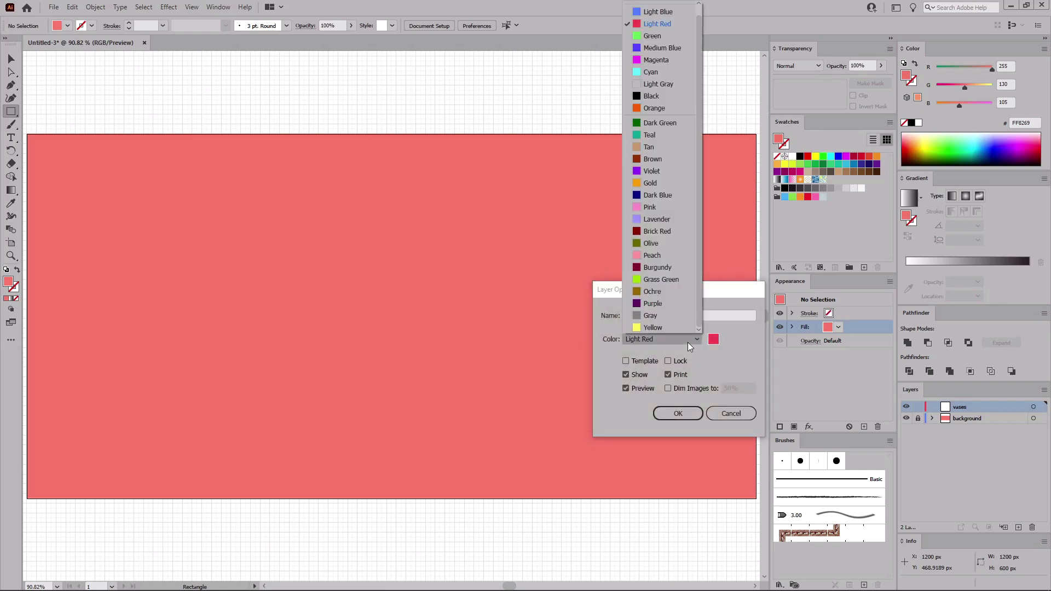
left_click(670, 95)
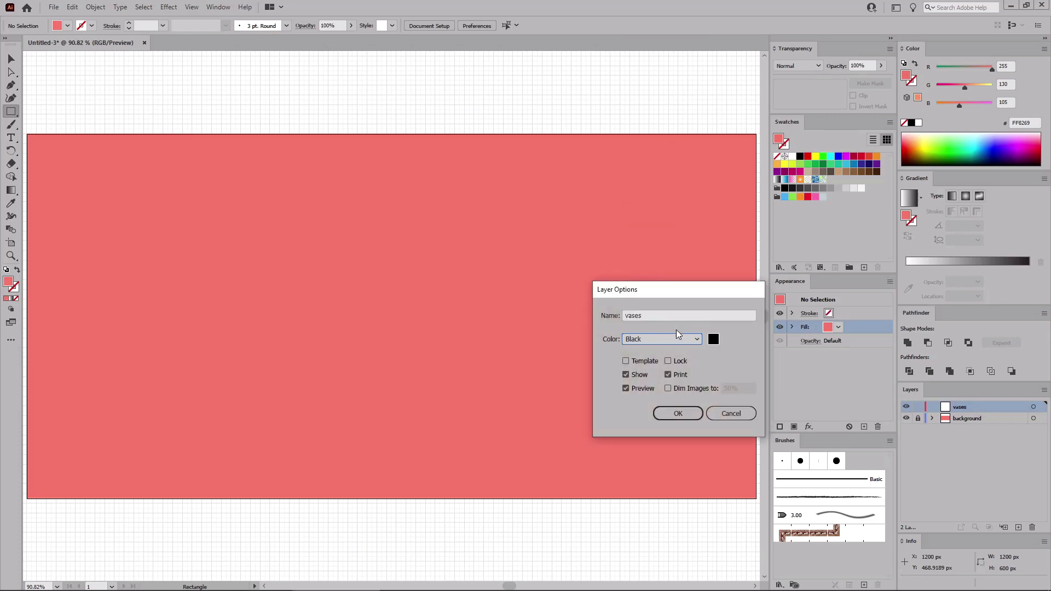
left_click(686, 413)
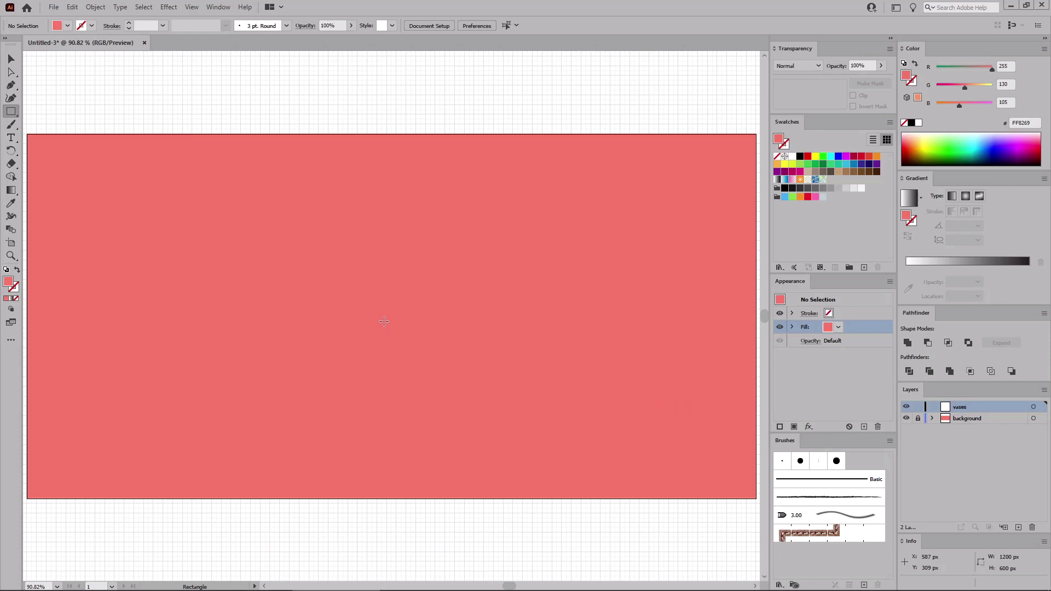
Step: Create a circle 128 px wide and 128 px high on the vases layer
left_click(11, 111)
left_click(38, 123)
left_click(371, 316)
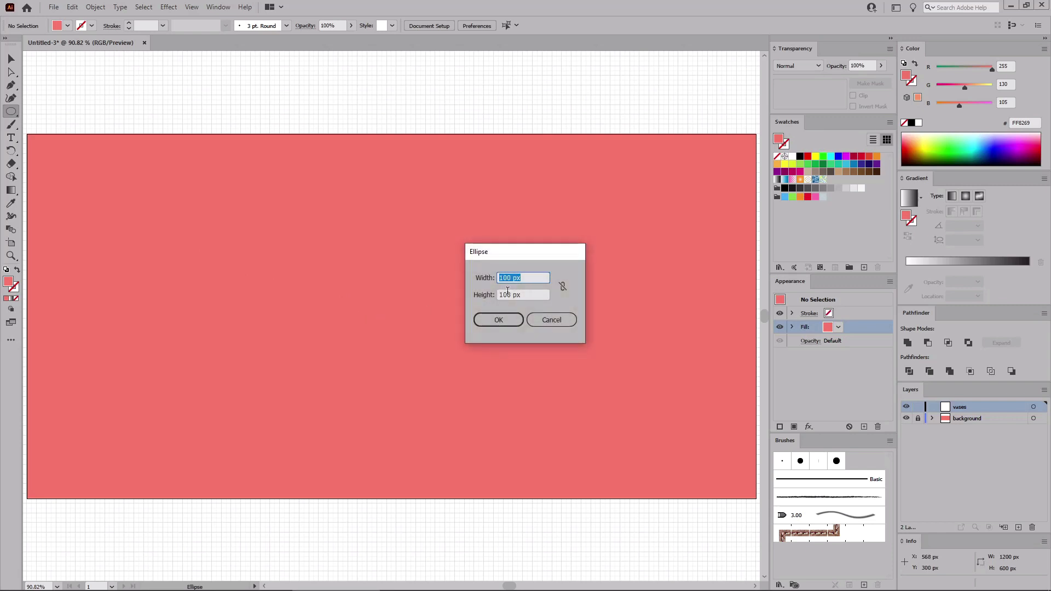
type("128")
key("Tab")
type("128")
left_click(506, 318)
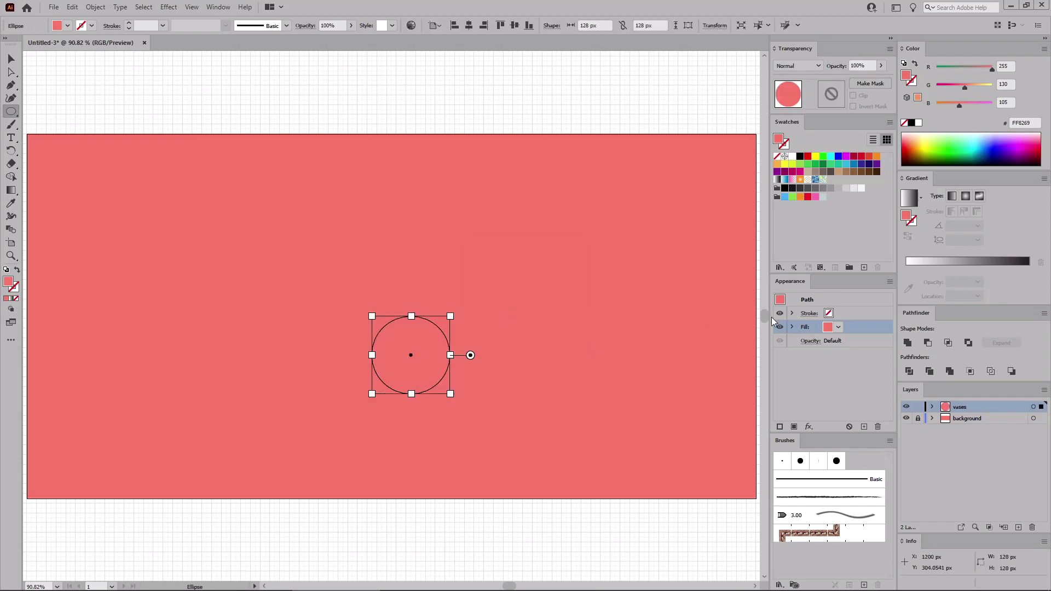
Step: Set the circle's fill to R 255, G 231, B 197
left_click(1005, 66)
key("Tab")
type("231")
key("Tab")
type("19")
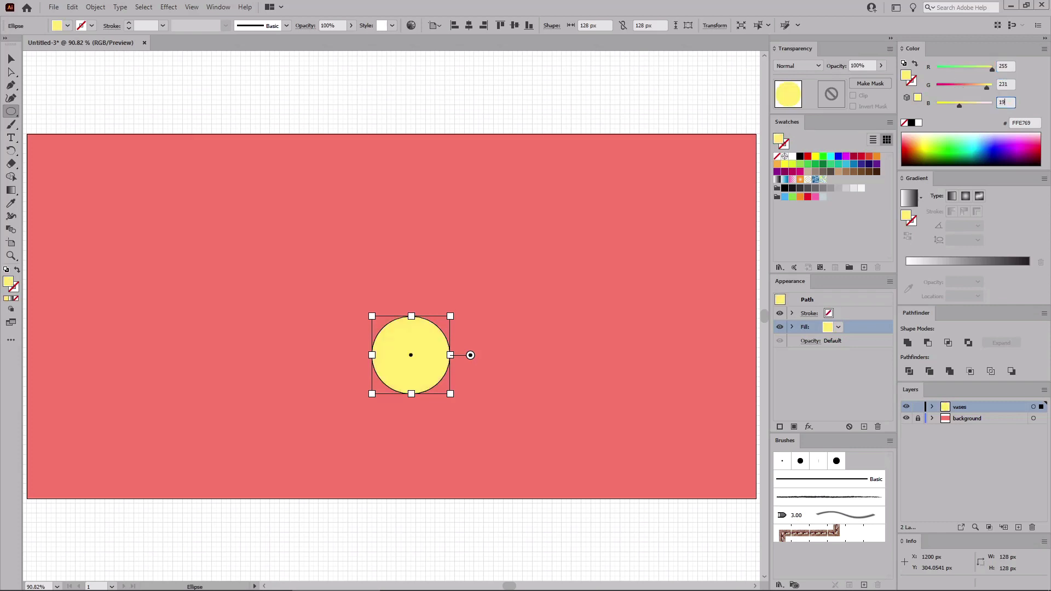
type("7")
key("Return")
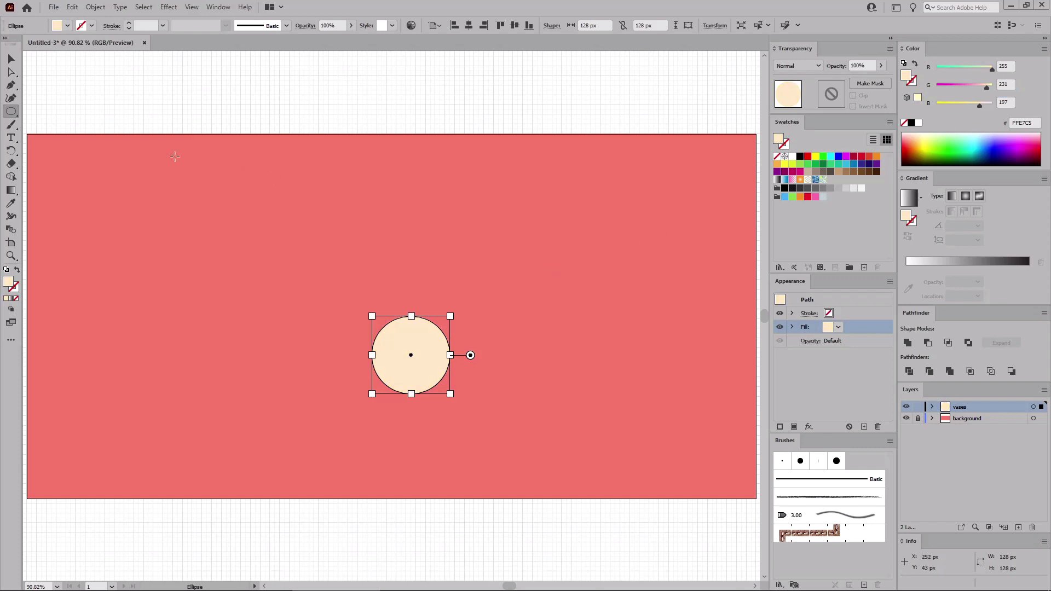
Step: Create a narrow rectangle 24 px wide and 88 px high above the circle
left_click(11, 112)
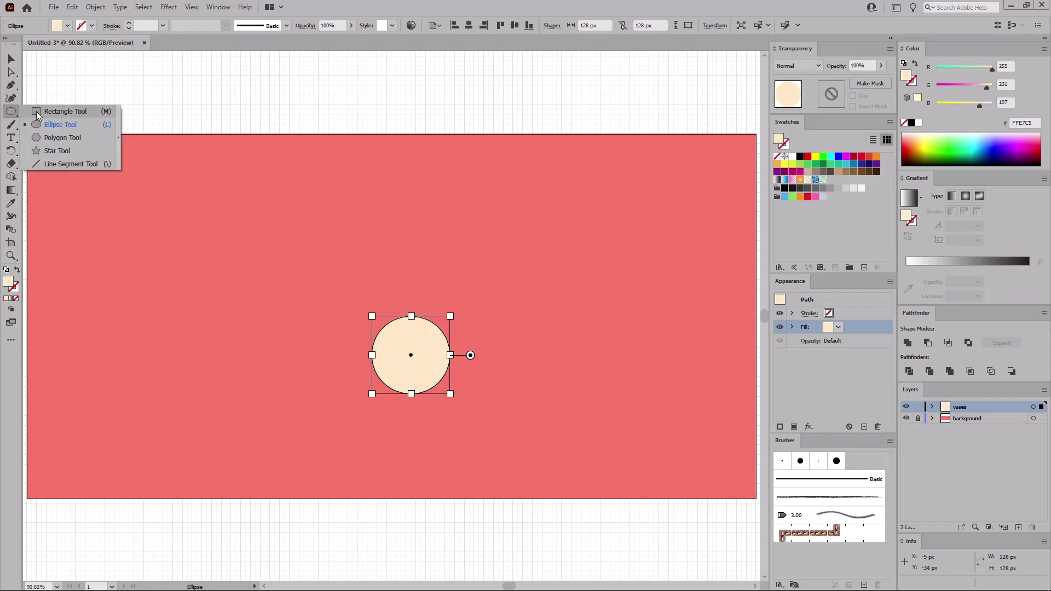
left_click(37, 113)
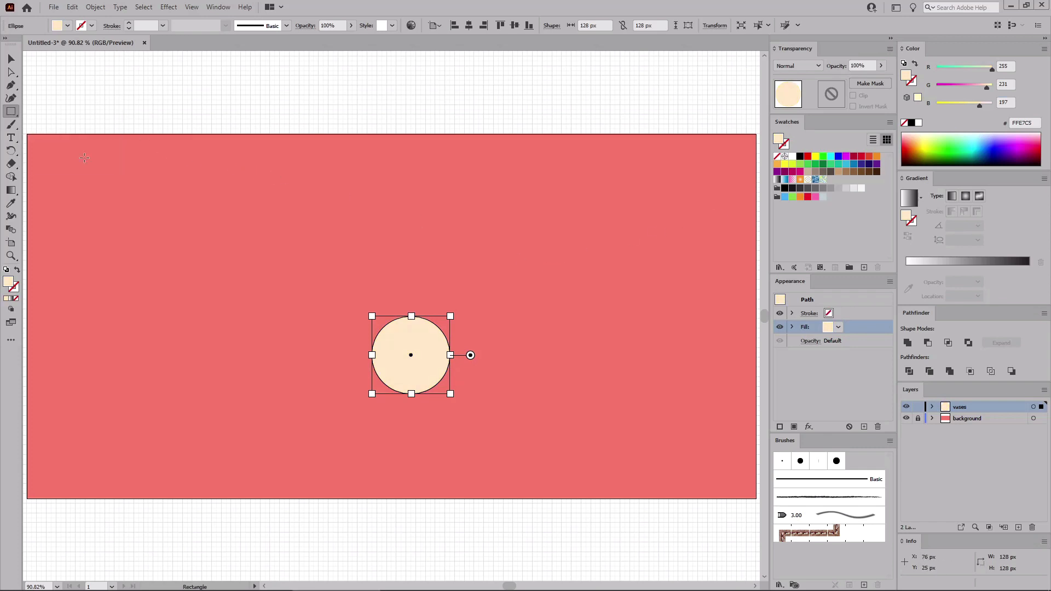
left_click(330, 232)
type("24")
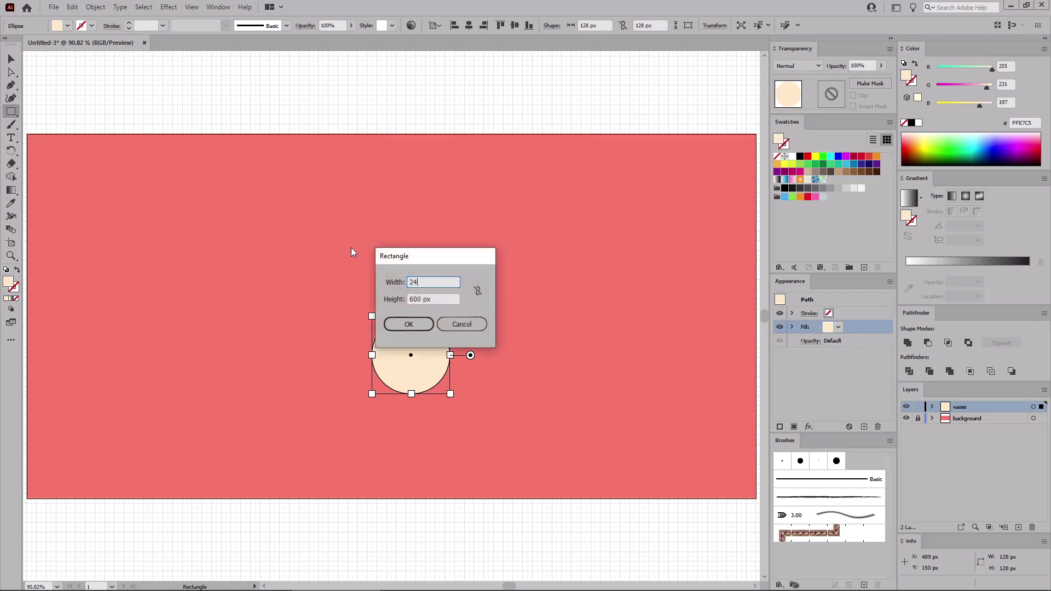
key("Tab")
type("88")
left_click(409, 324)
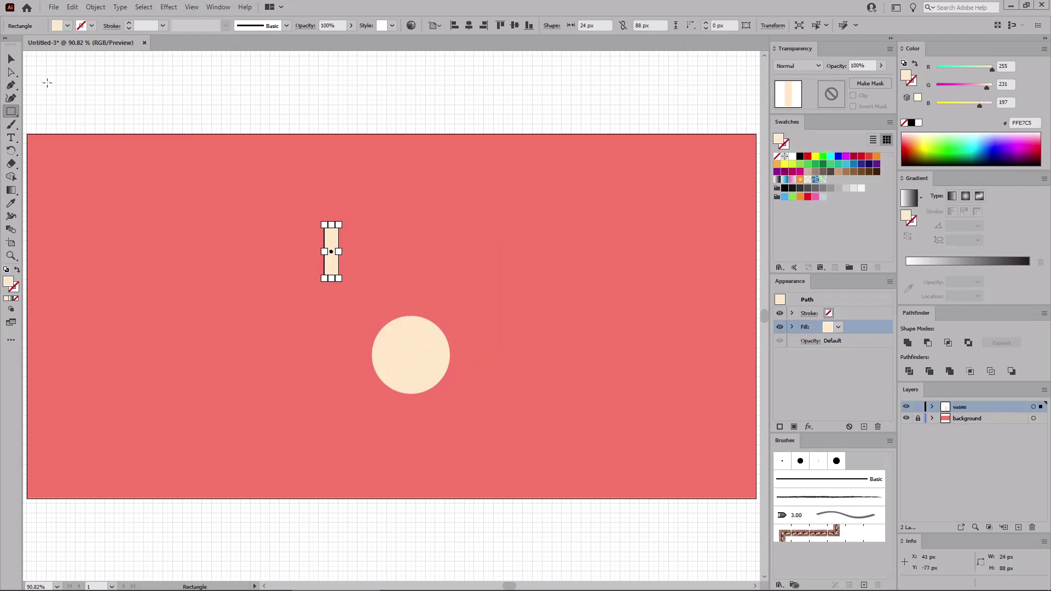
Step: With Snap to Grid off and Smart Guides on, centre the narrow rectangle above the circle so its bottom edge touches the circle's top
left_click(12, 59)
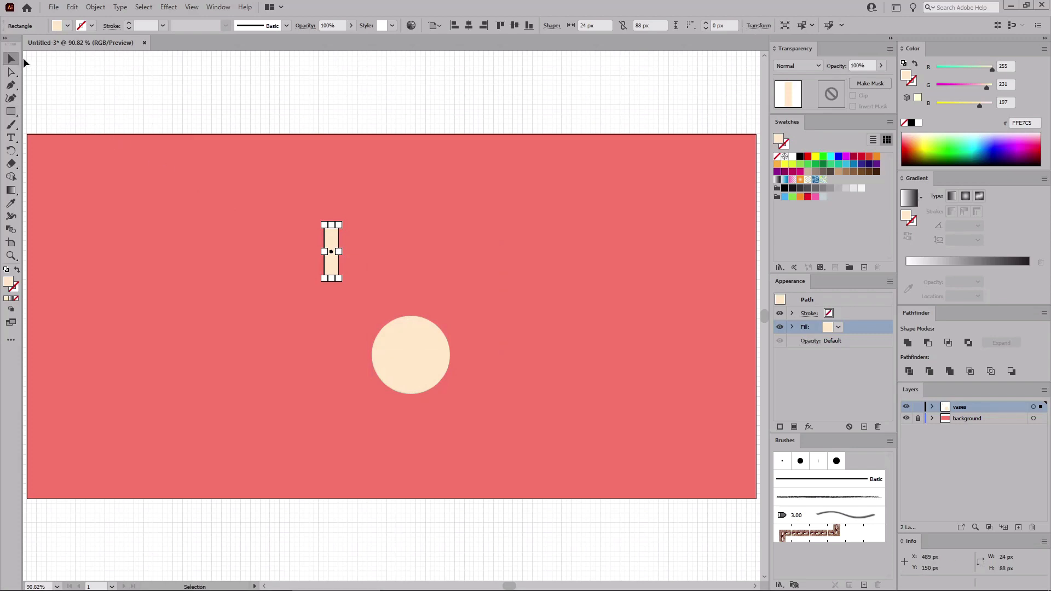
left_click(191, 7)
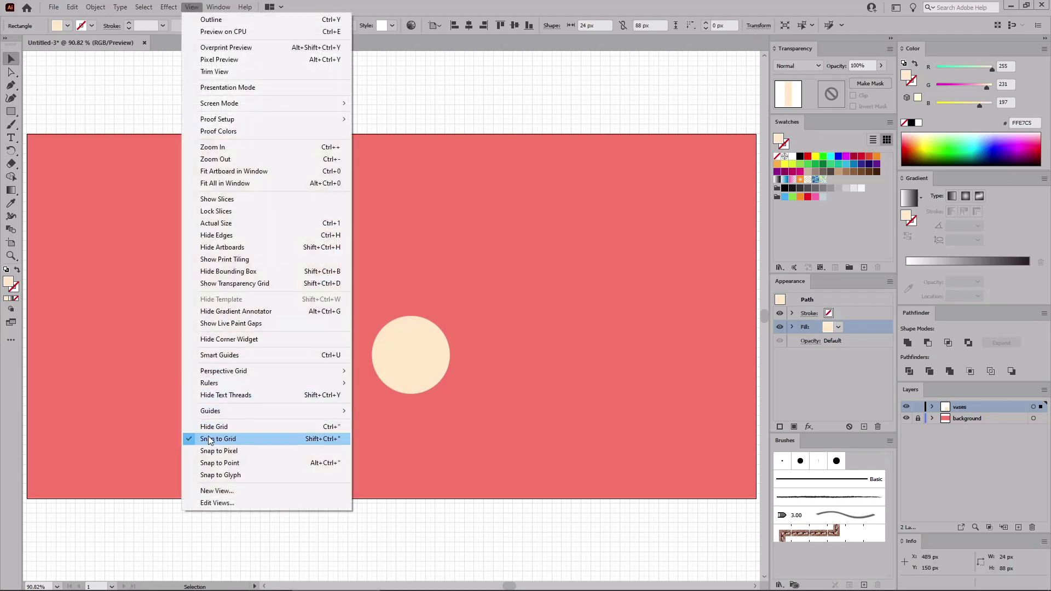
left_click(216, 437)
left_click(199, 12)
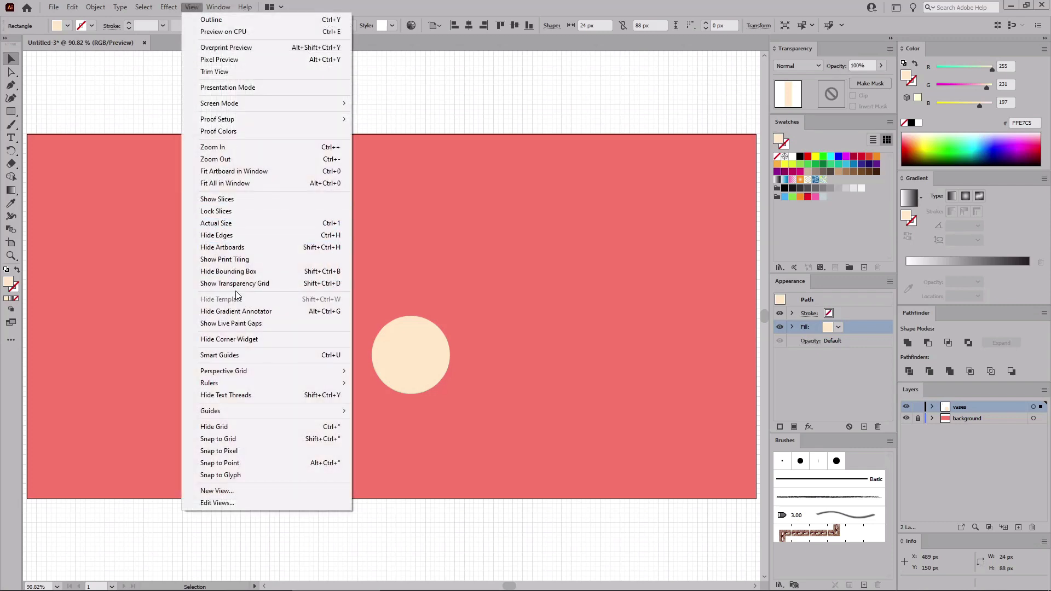
left_click(234, 355)
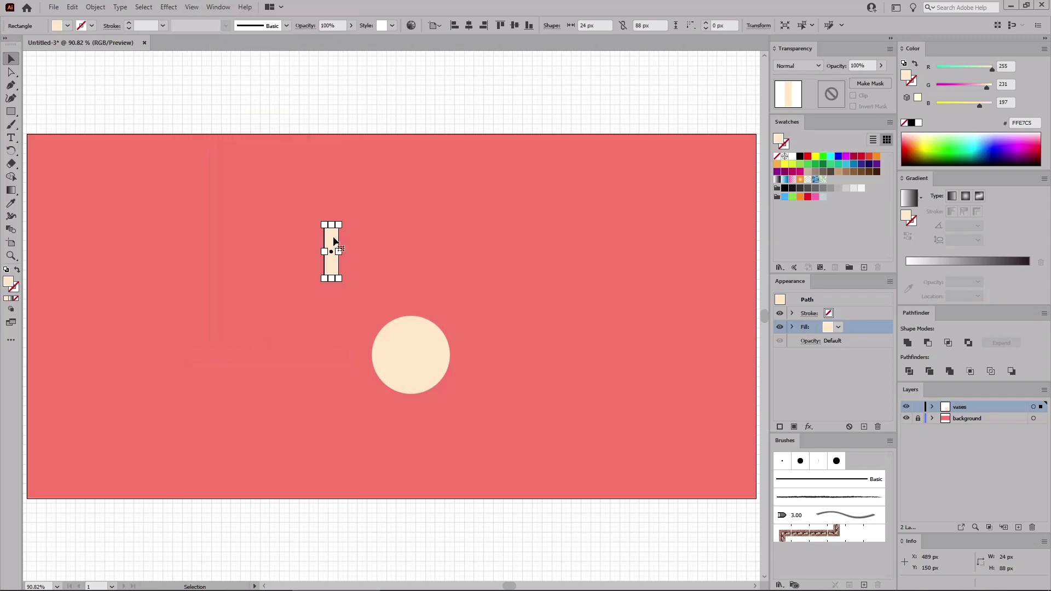
left_click_drag(332, 237, 413, 271)
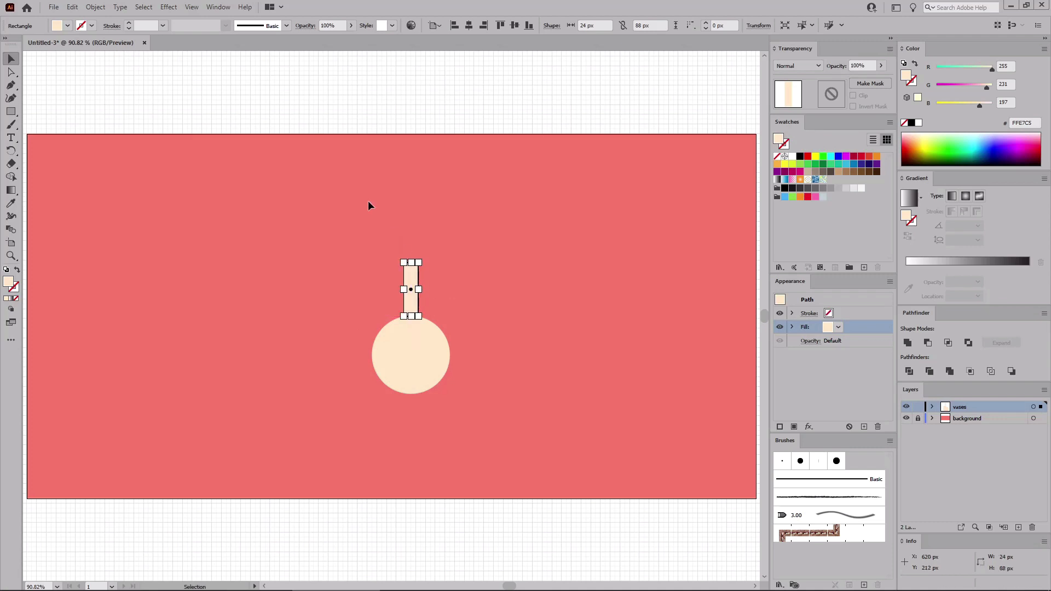
Step: Move the narrow rectangle straight up 32 px with Snap to Grid on, then turn Snap to Grid off
left_click(192, 6)
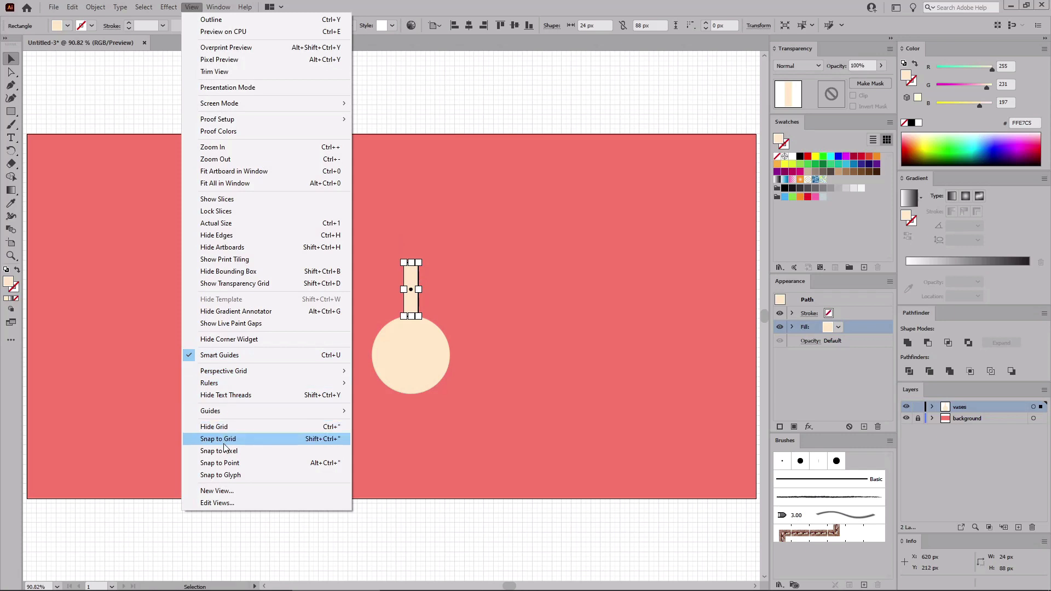
left_click(246, 437)
left_click_drag(411, 279, 412, 257)
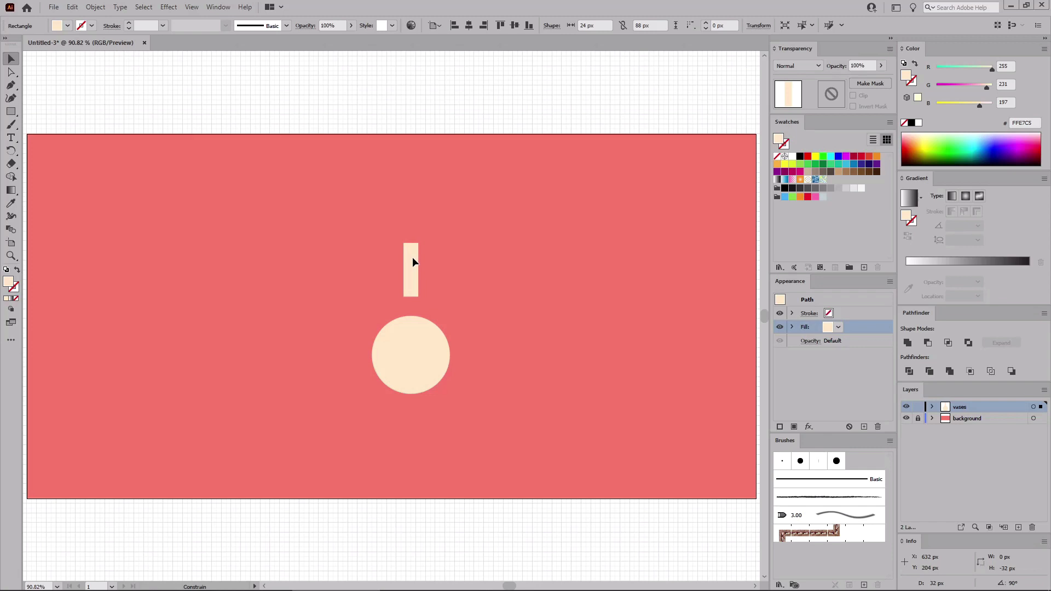
left_click_drag(412, 261, 412, 262)
left_click(191, 7)
left_click(218, 425)
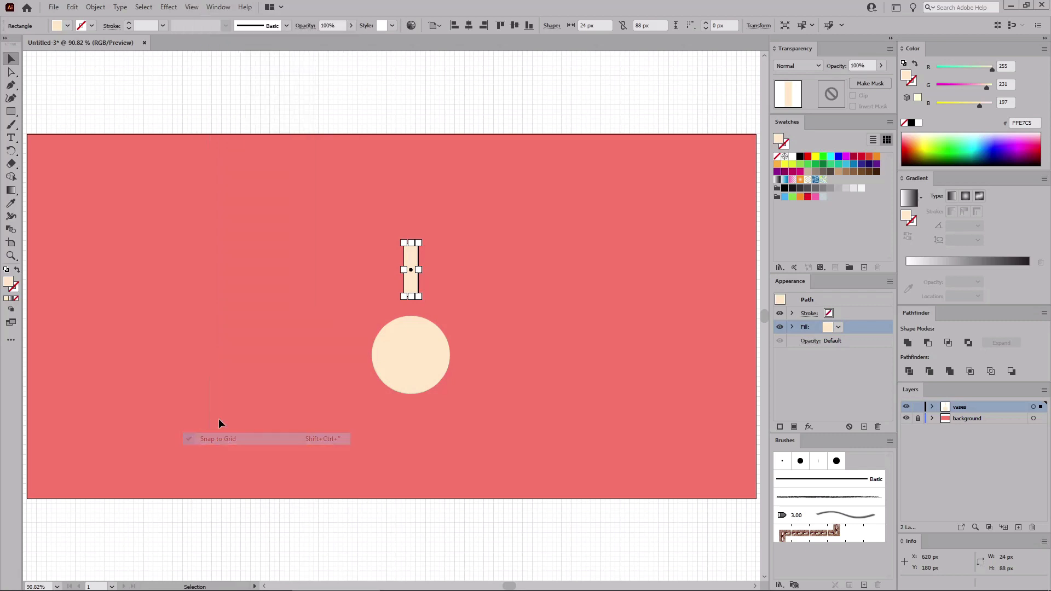
Step: Create a rectangle 48 px wide and 8 px high and centre it on the circle's bottom anchor point
left_click(12, 111)
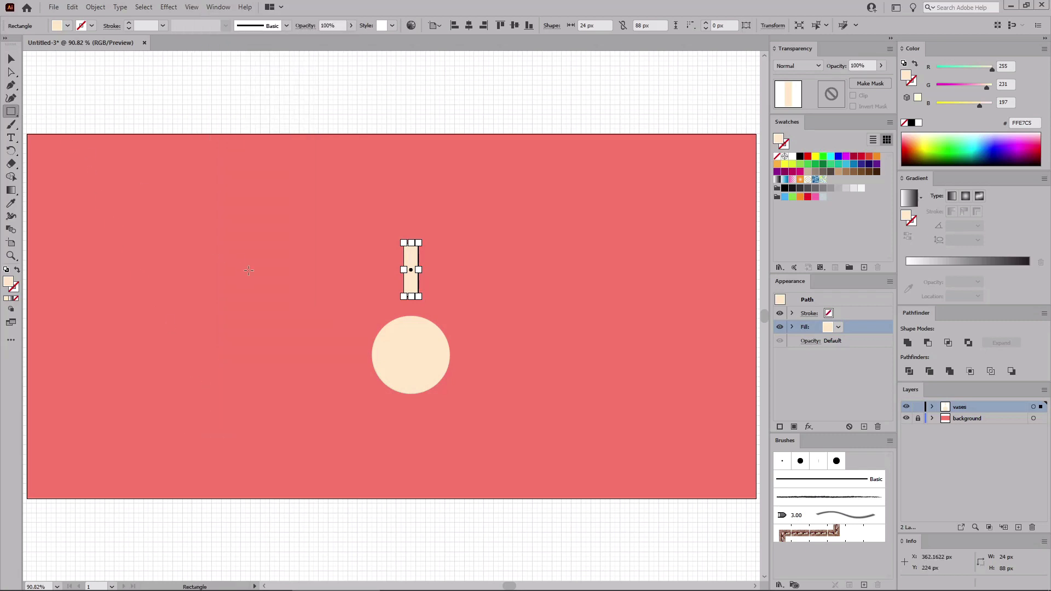
left_click(285, 270)
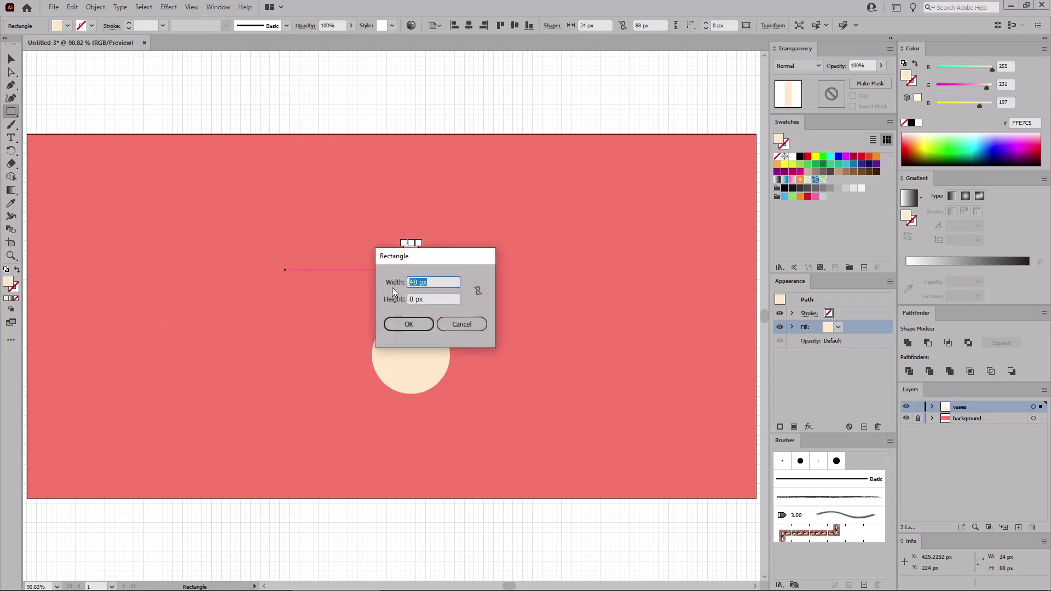
key("Tab")
left_click(394, 324)
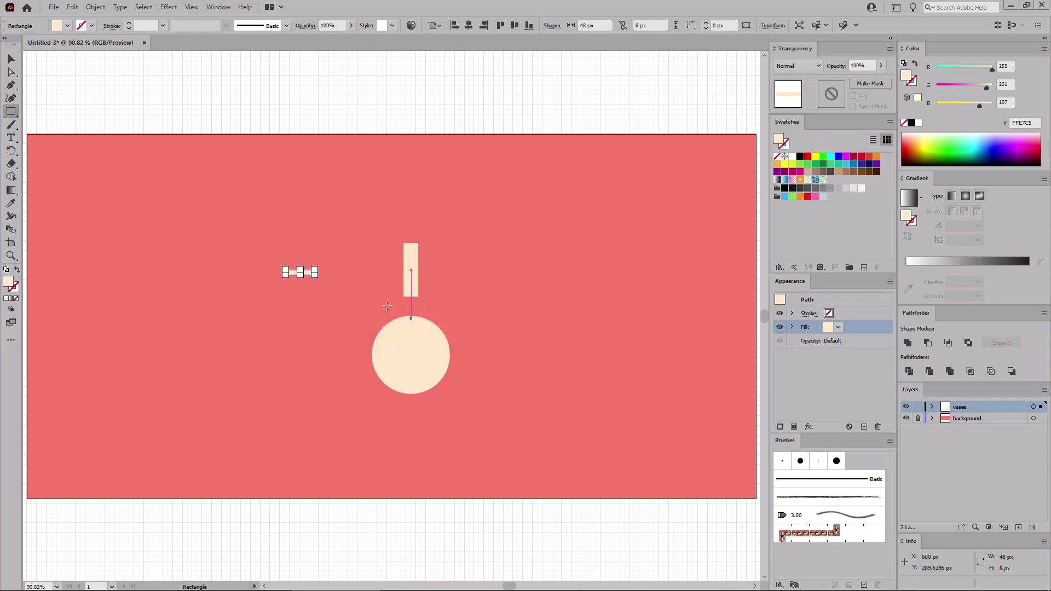
key("v")
left_click(247, 234)
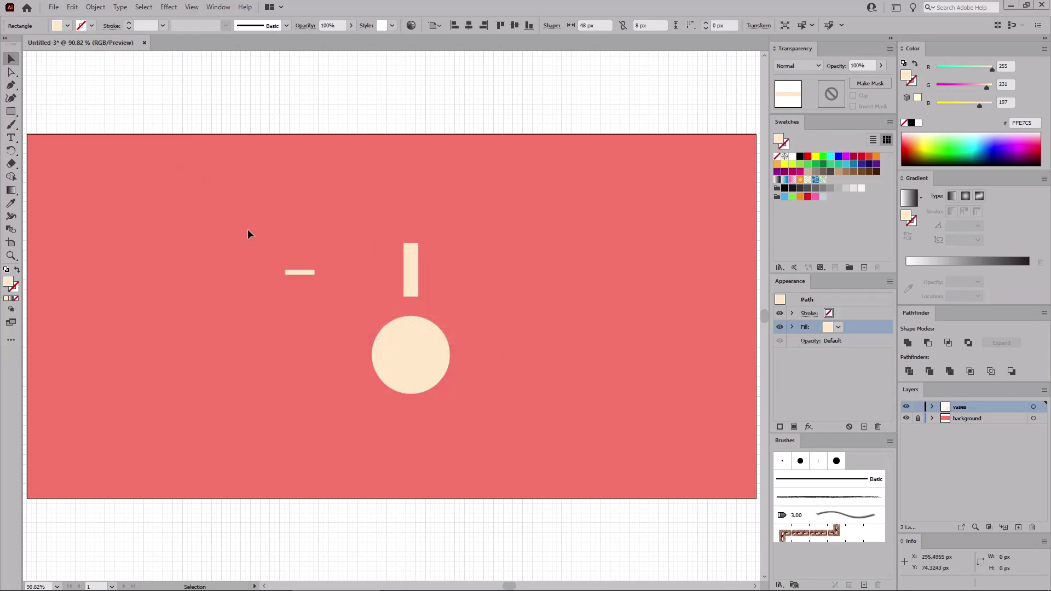
left_click_drag(300, 273, 408, 394)
Step: Round the corners of the small base rectangle with a 4 px radius
left_click(11, 71)
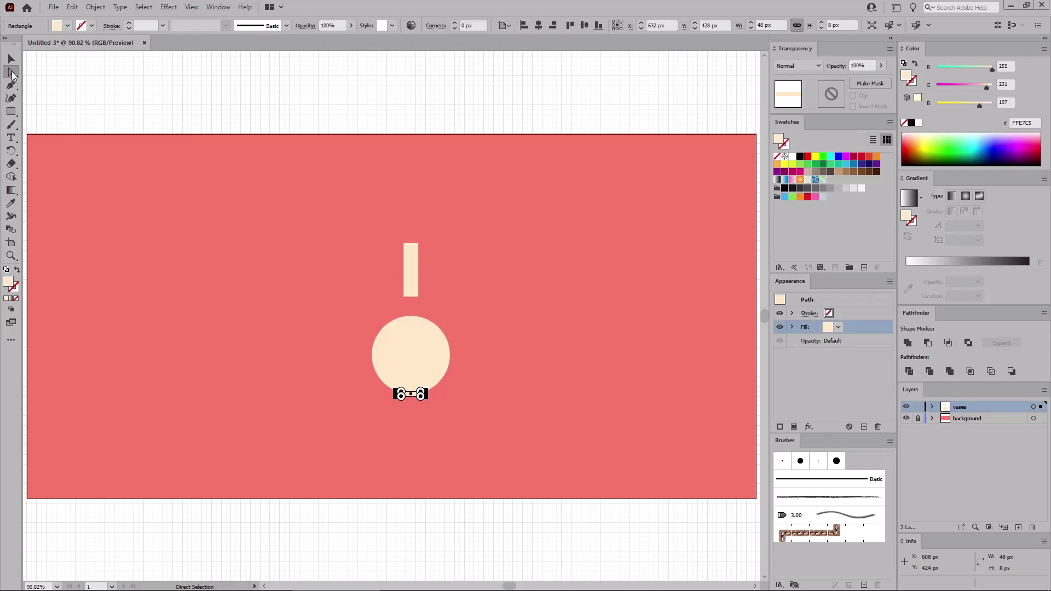
left_click(478, 26)
type("4")
key("Return")
left_click(432, 405)
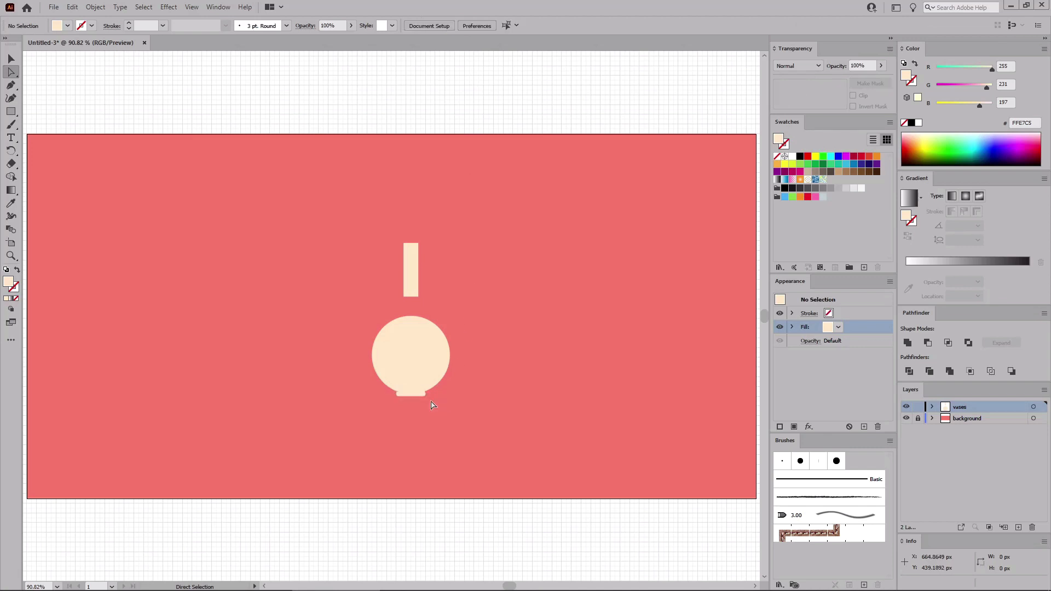
Step: Delete the circle's top anchor point and the bottom edge of the narrow rectangle to open both paths
left_click(422, 364)
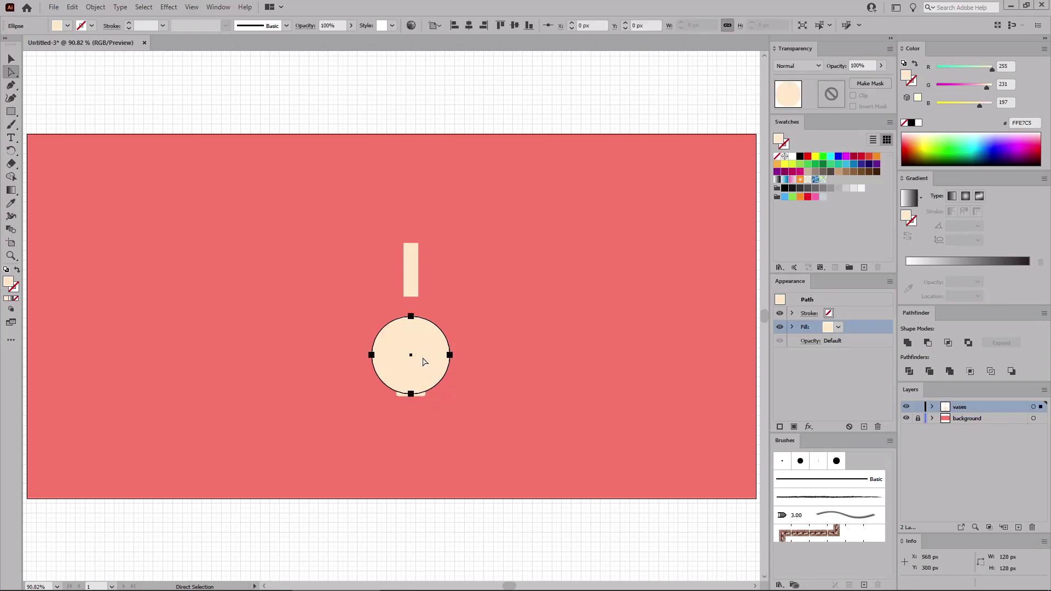
left_click(411, 317)
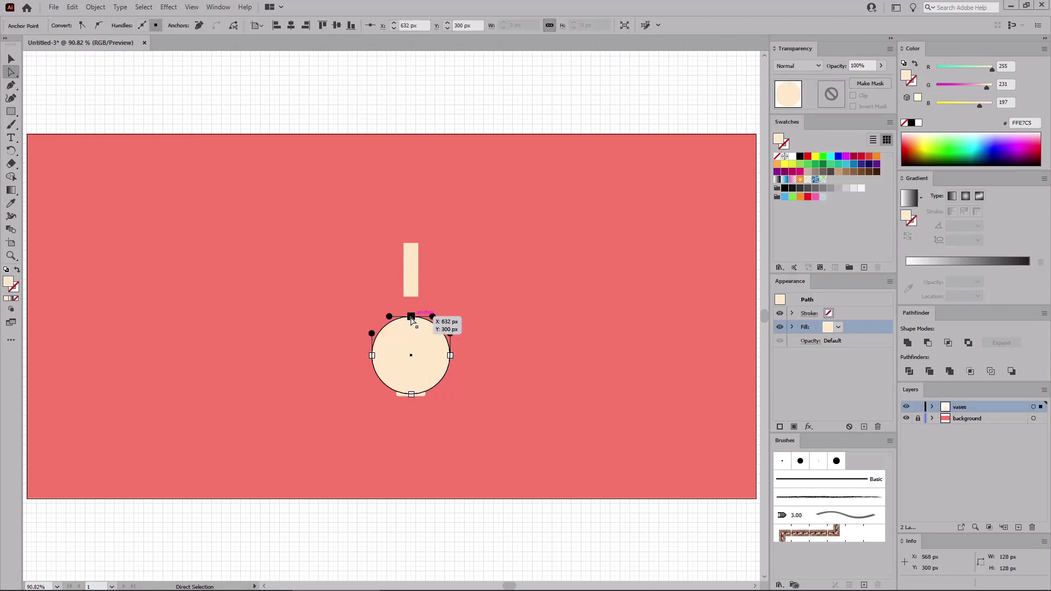
key("Delete")
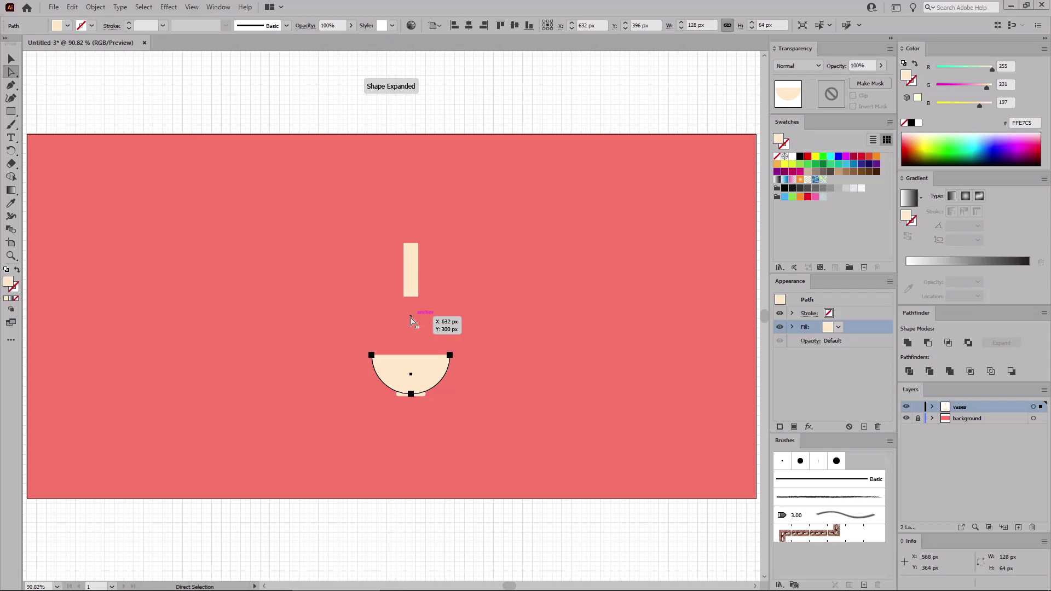
left_click(413, 281)
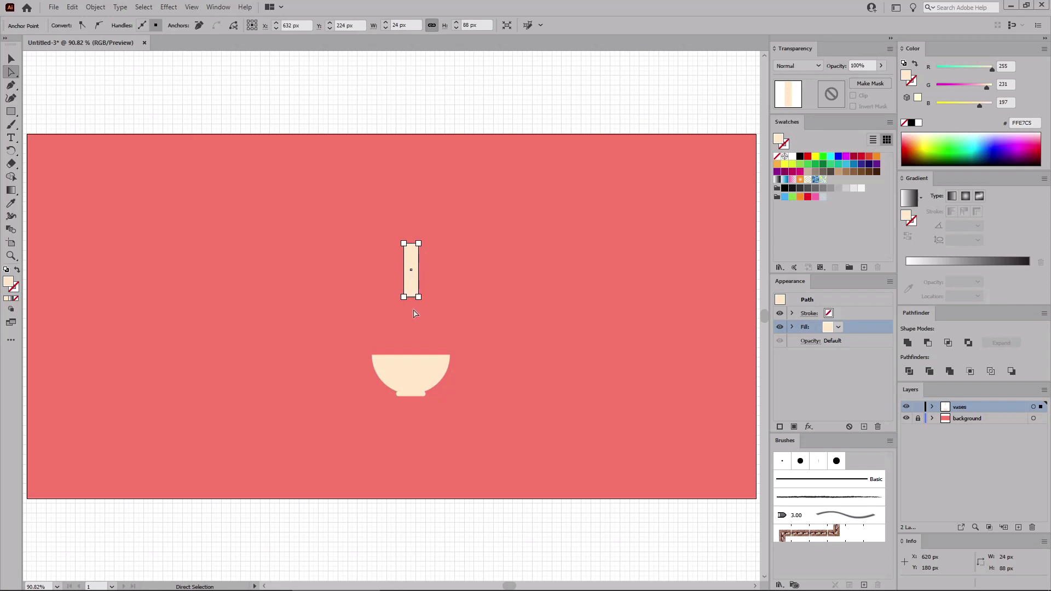
key("Delete")
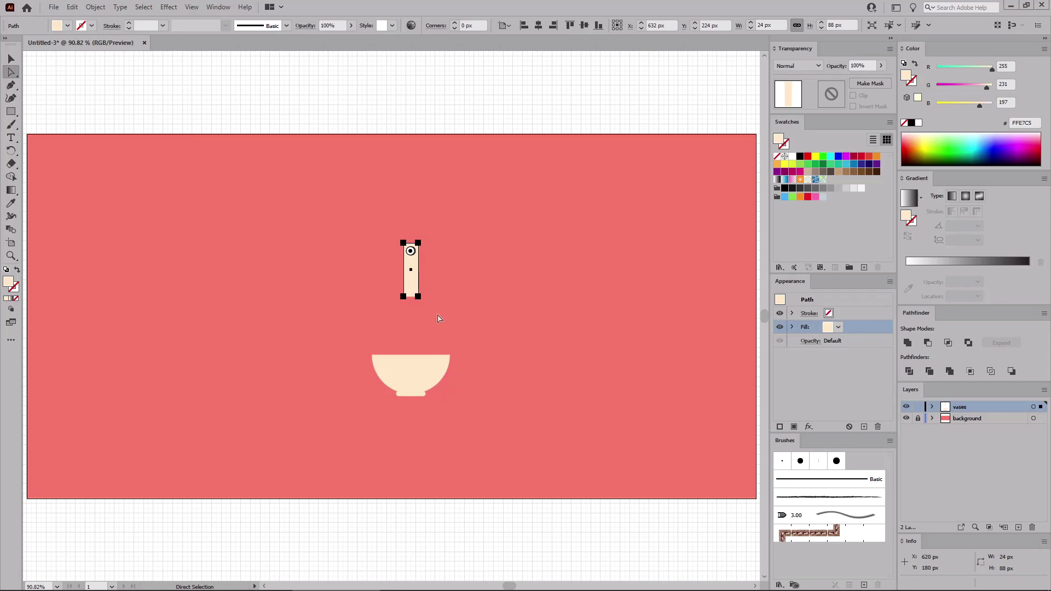
Step: Join the open neck rectangle and the half circle into one closed vase outline
left_click(413, 373)
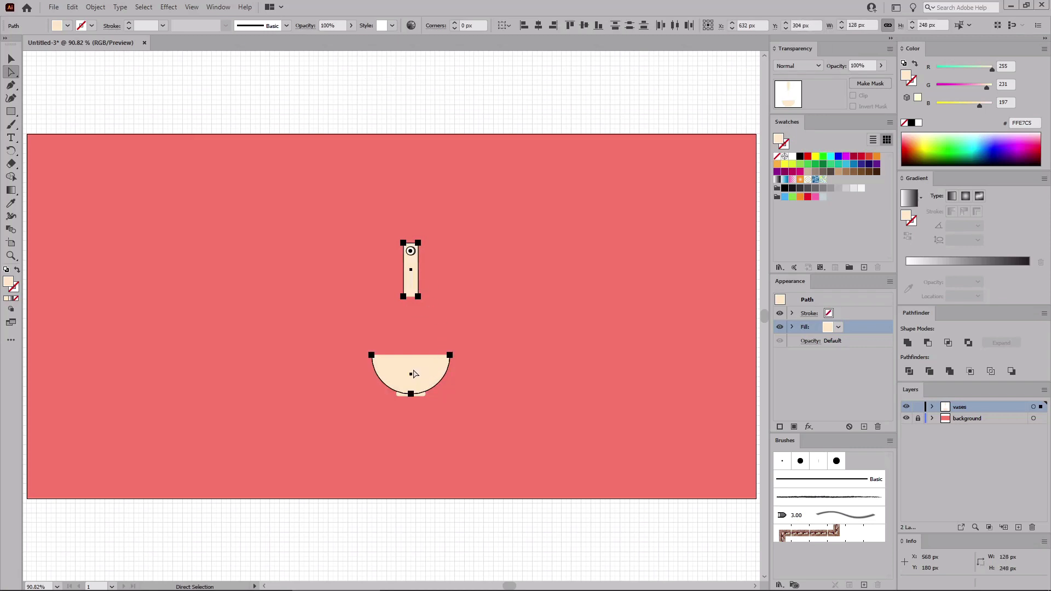
key("v")
key("ctrl+j")
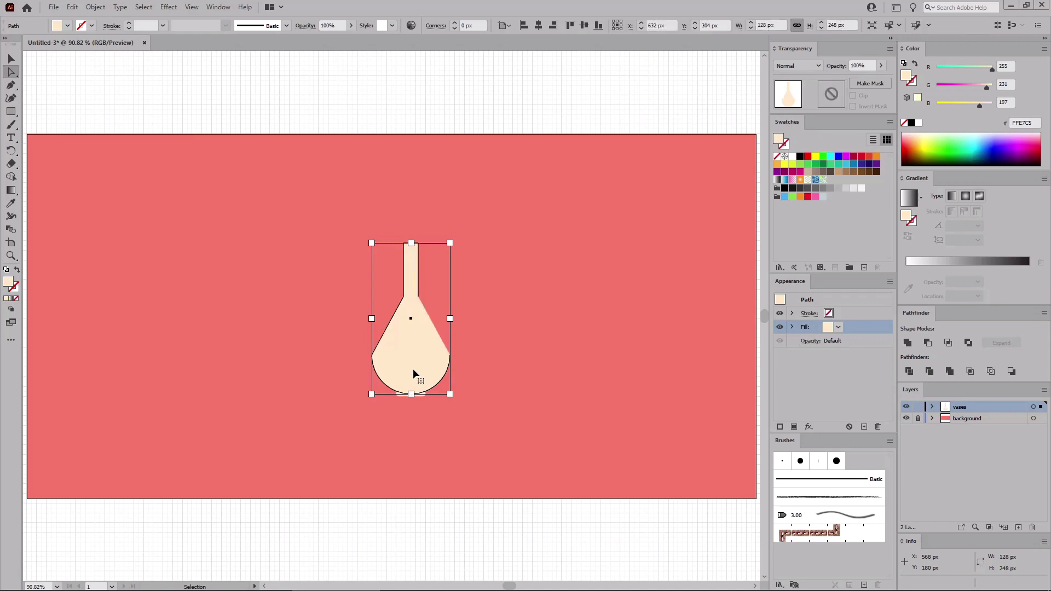
key("a")
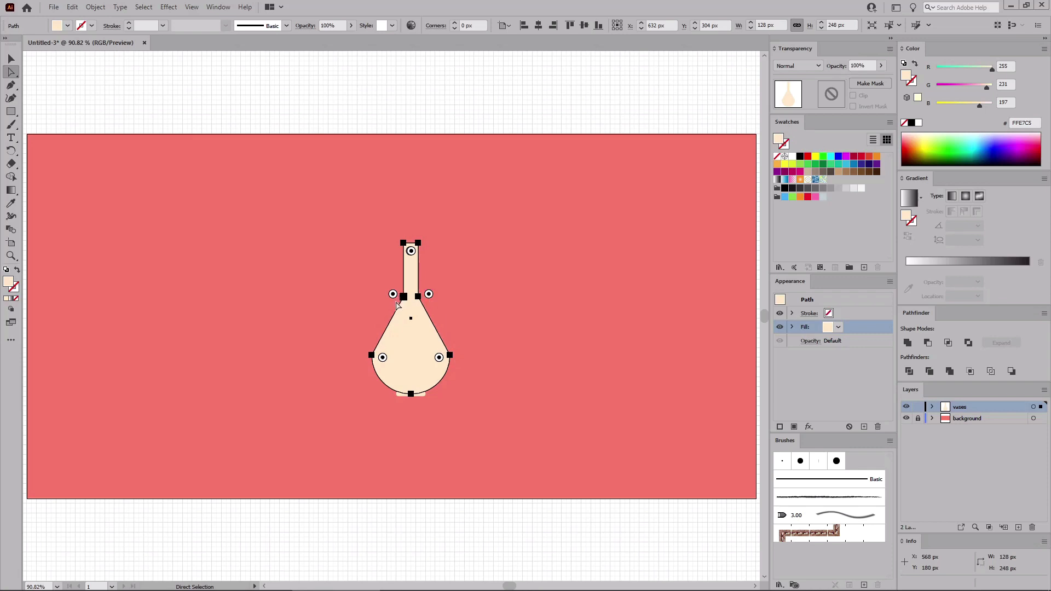
Step: Enable Snap to Grid and smooth the vase's two side anchors and two neck-base anchors with vertical handles using the Anchor Point tool
left_click(11, 85)
left_click(62, 101)
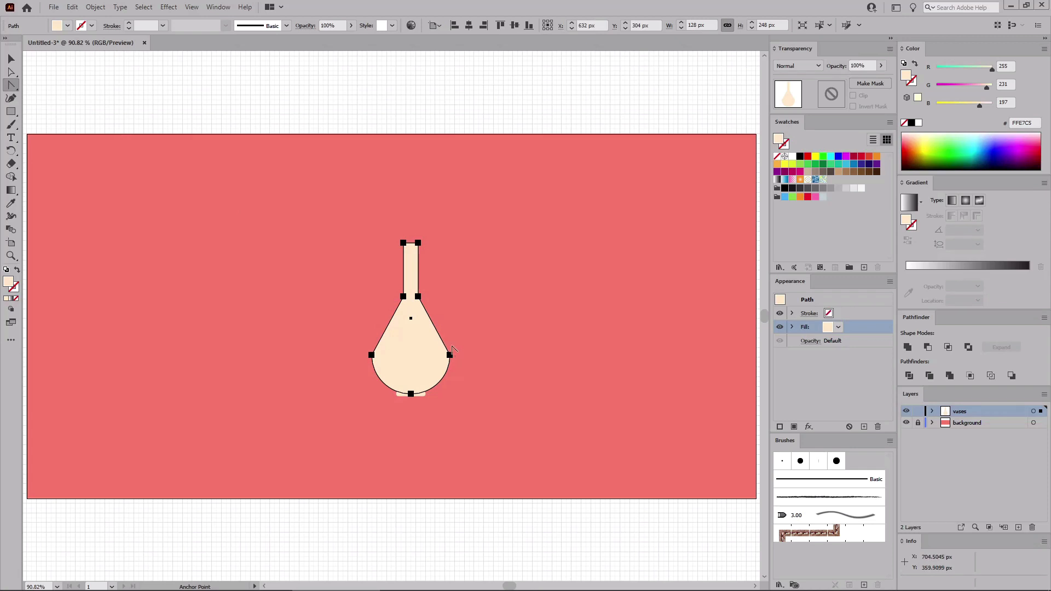
left_click(194, 14)
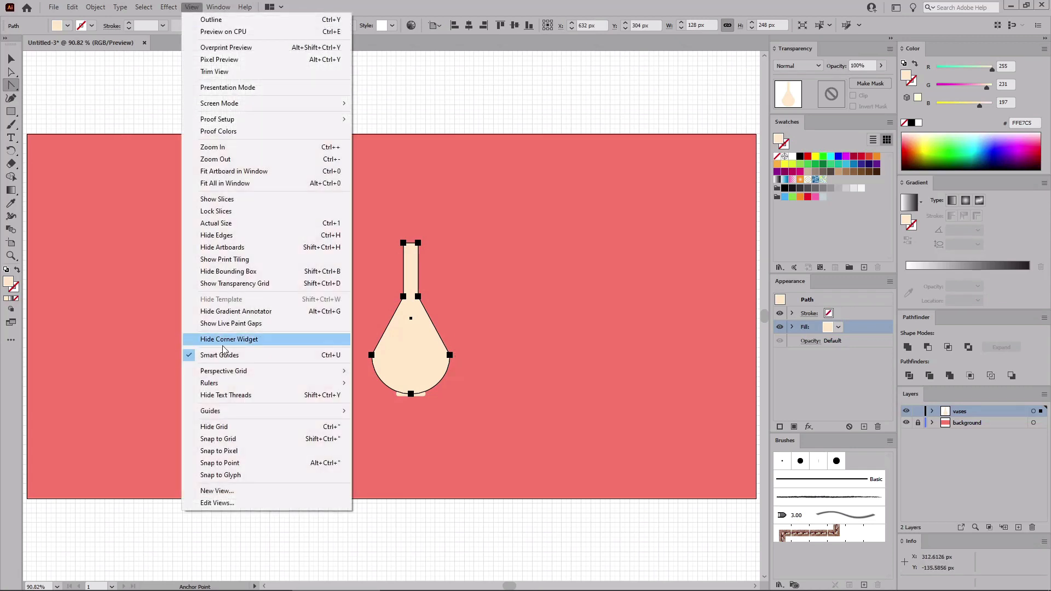
left_click(226, 437)
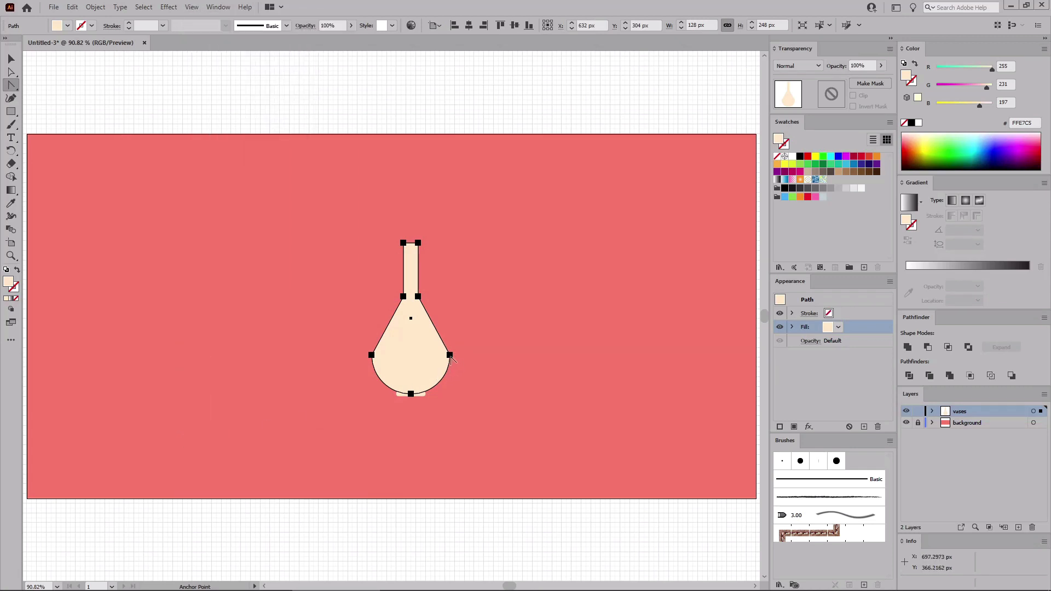
left_click_drag(450, 356, 451, 327)
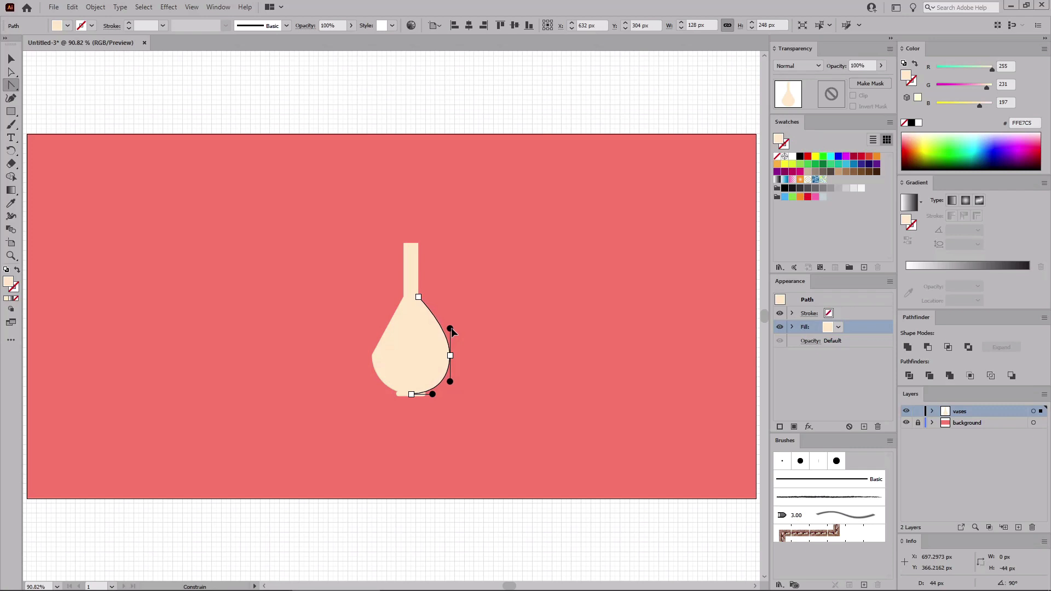
left_click_drag(451, 328, 451, 327)
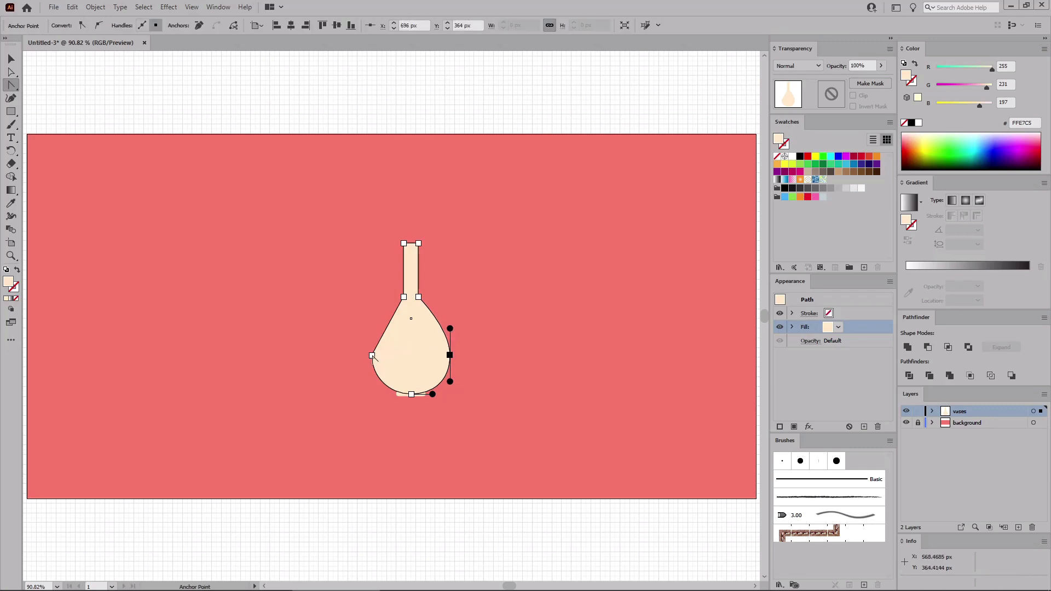
left_click_drag(372, 355, 369, 380)
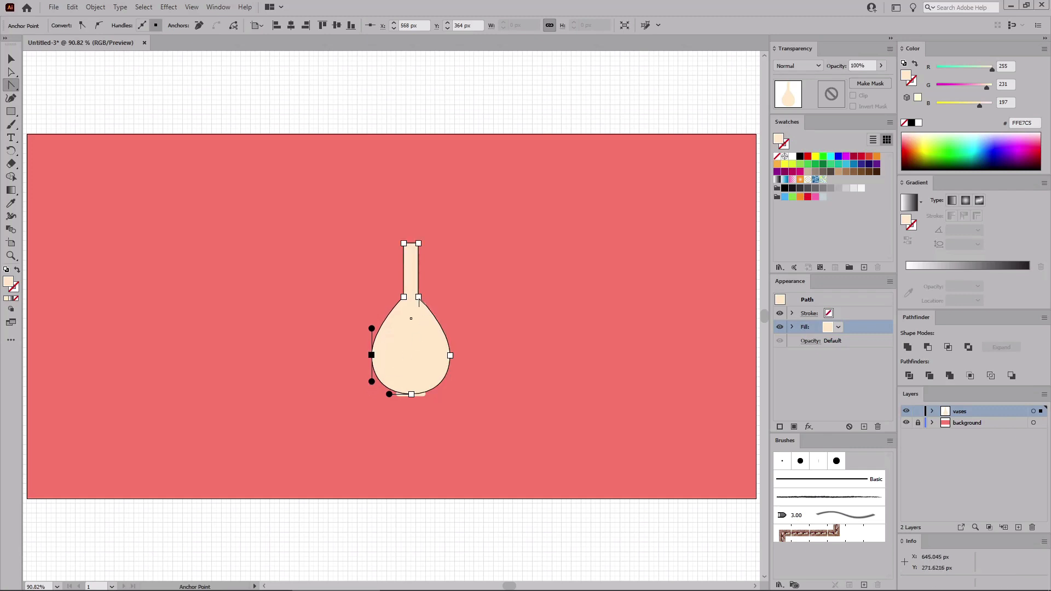
left_click_drag(418, 296, 404, 317)
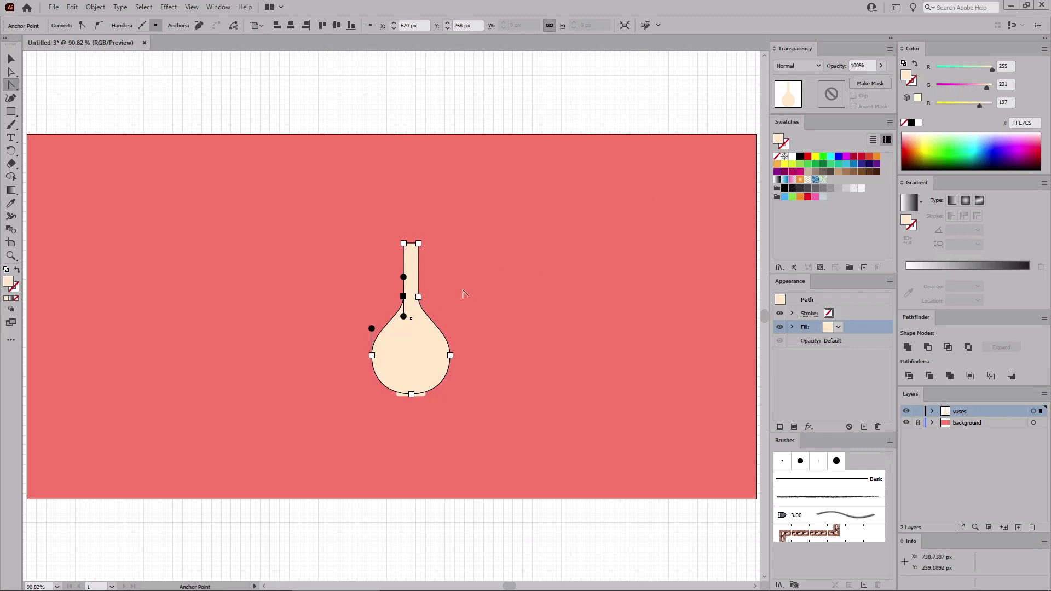
Step: Set the vase outline's fill colour to RGB 42, 50, 61
left_click(1006, 65)
type("42")
key("Tab")
type("5")
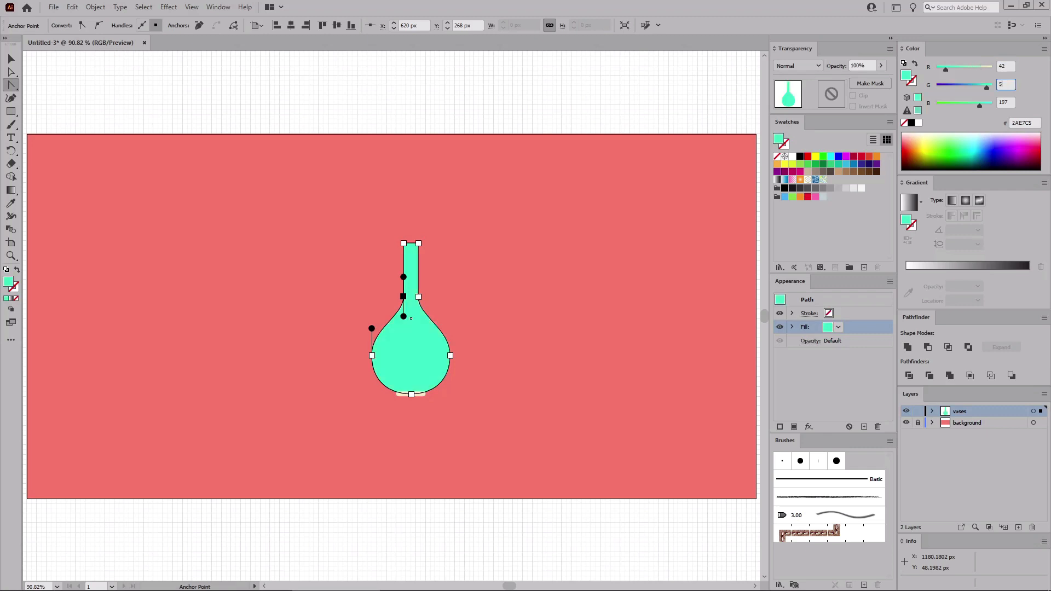
type("0")
key("Tab")
type("61")
key("Return")
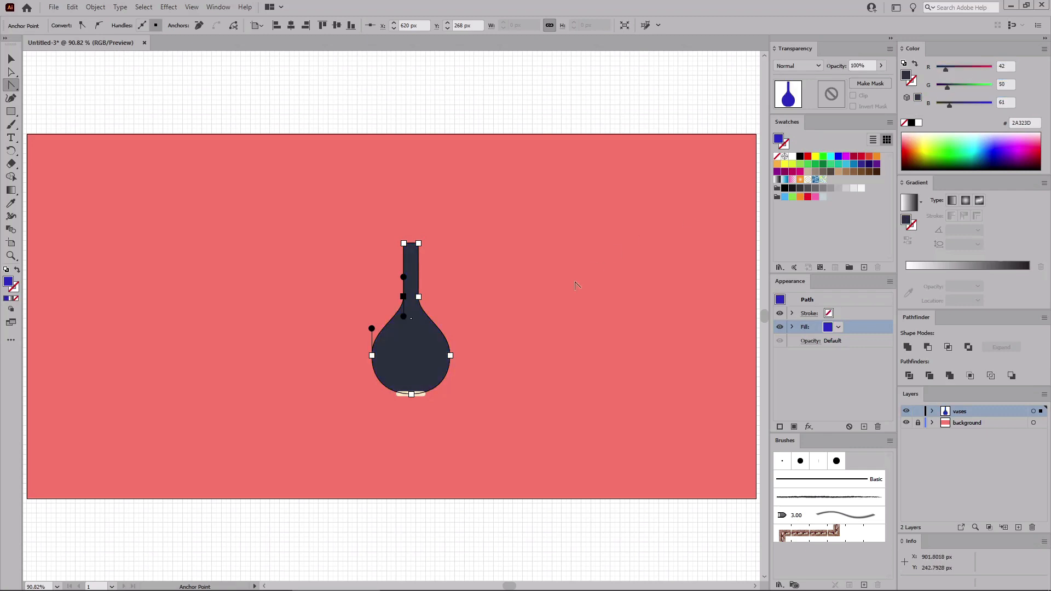
Step: Pick up the base rectangle's cream fill and draw a closed four-sided band about 44 px wide across the upper neck with the Pen tool
left_click(11, 59)
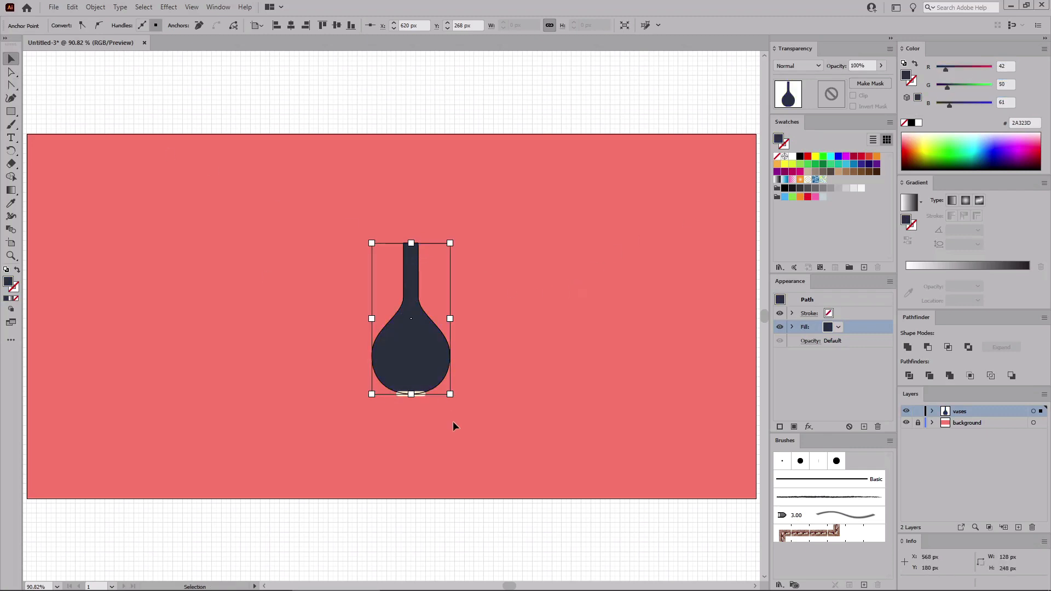
left_click(432, 421)
left_click(416, 394)
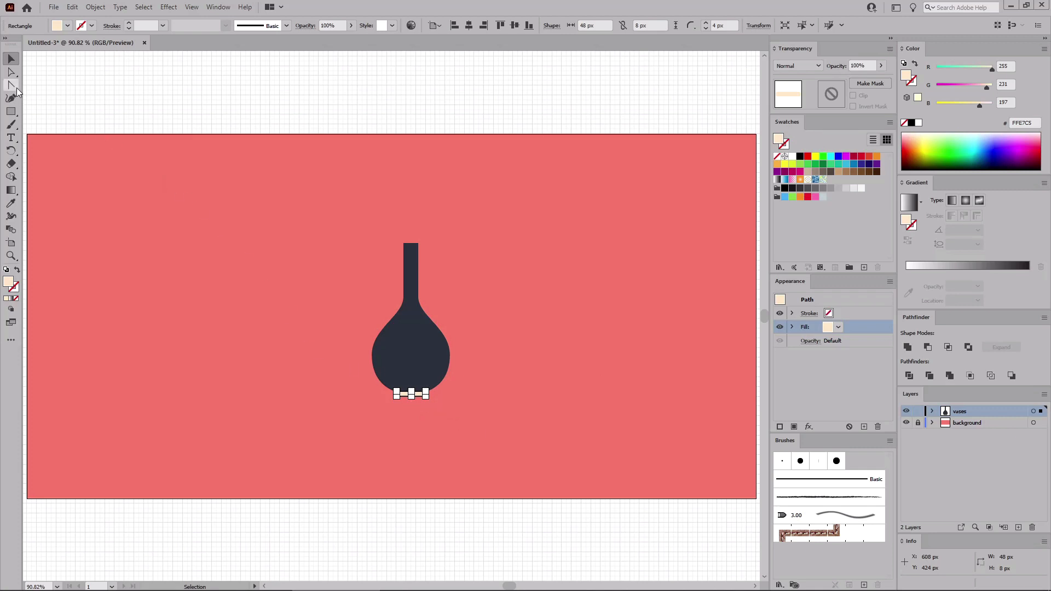
left_click_drag(12, 86, 33, 83)
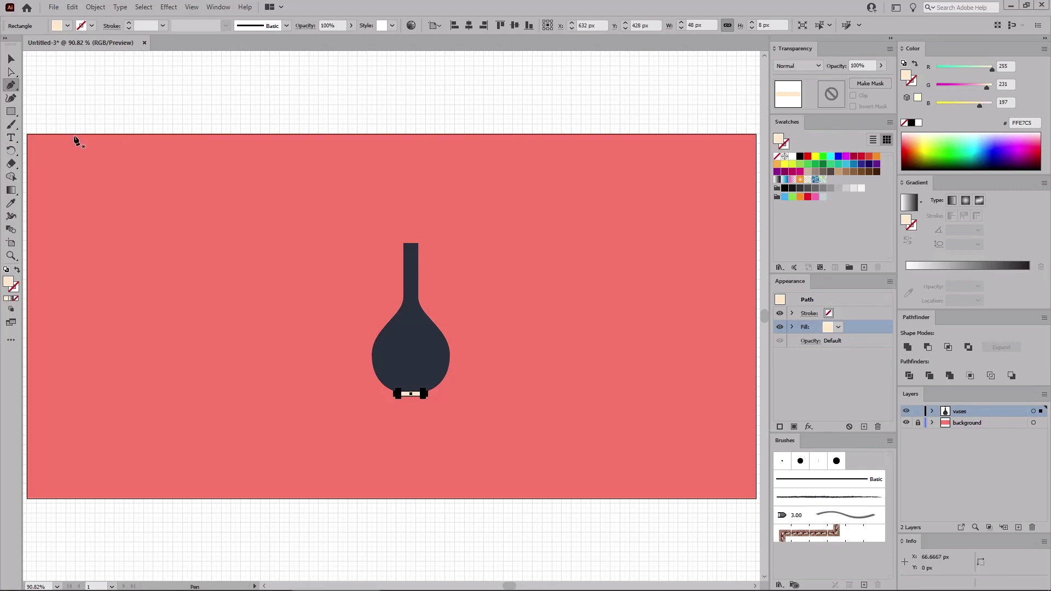
left_click(399, 254)
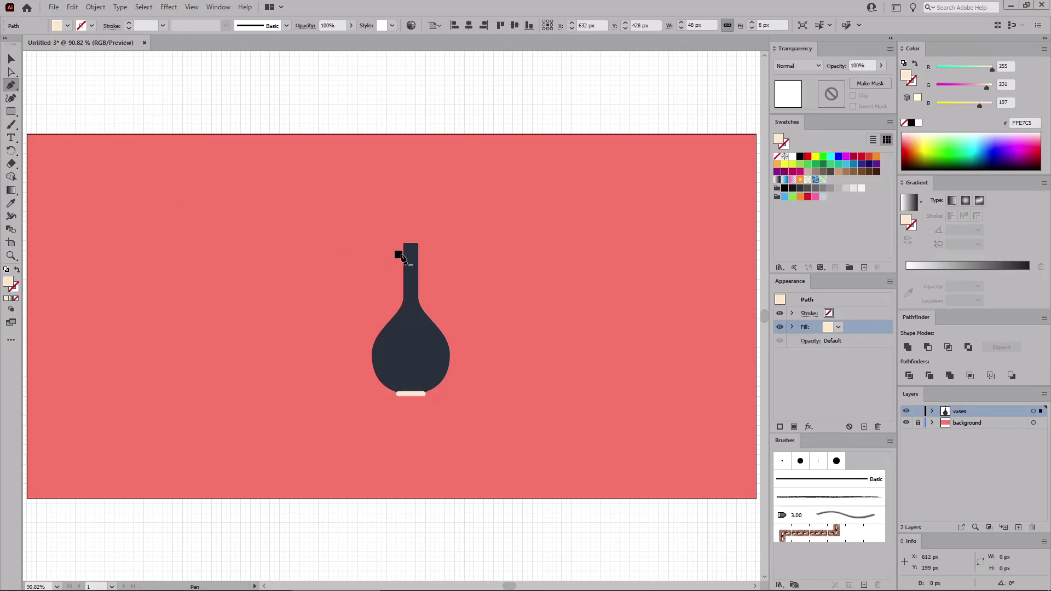
left_click(425, 254)
left_click(424, 264)
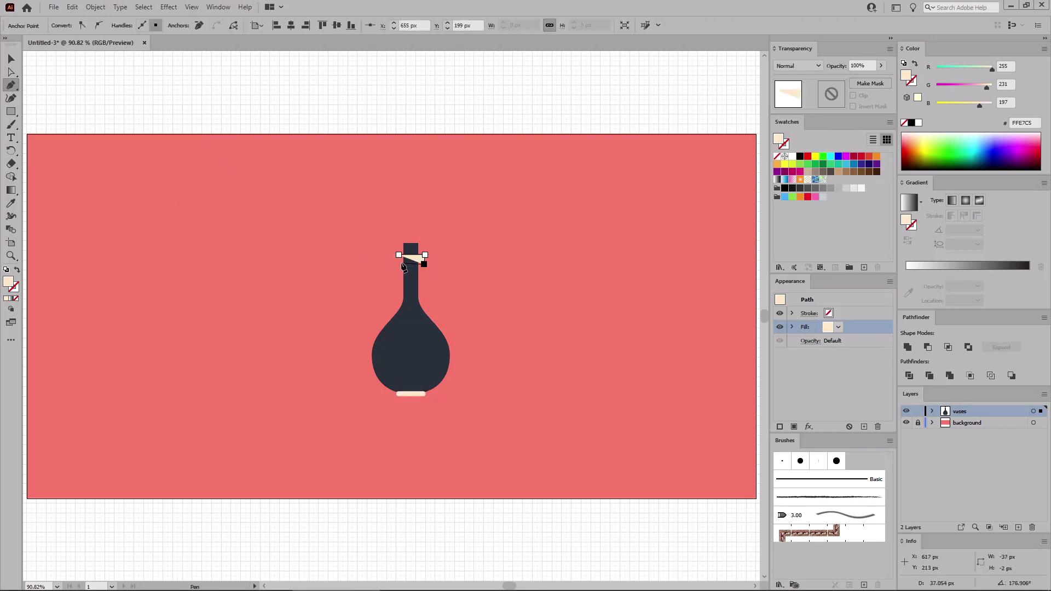
left_click(397, 260)
left_click(399, 255)
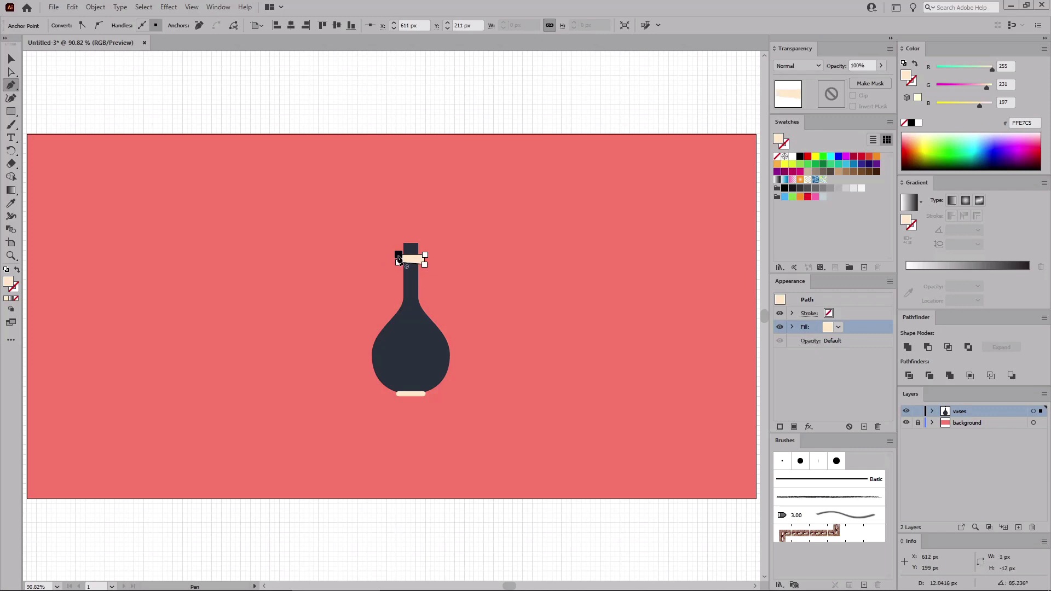
Step: Draw a second four-sided cream band, slanting down to the right and about 42 px wide, just below the first neck band
left_click(423, 269)
left_click(398, 262)
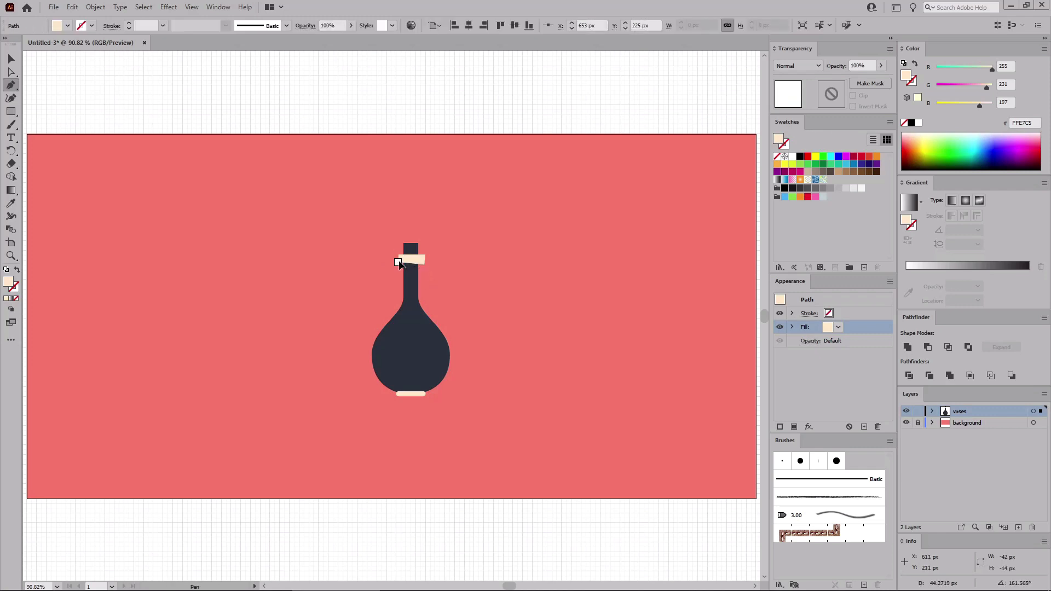
left_click(398, 271)
left_click(423, 280)
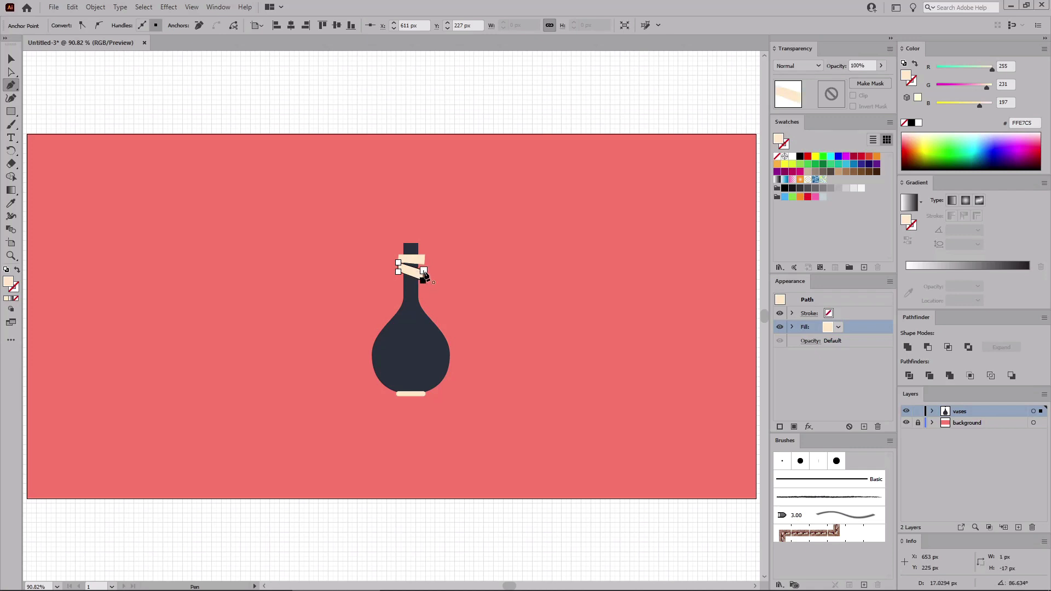
left_click(423, 270)
Step: Draw a closed cream band about 159 px wide and 84 px high across the vase's body, with a curved lower edge
left_click(460, 348)
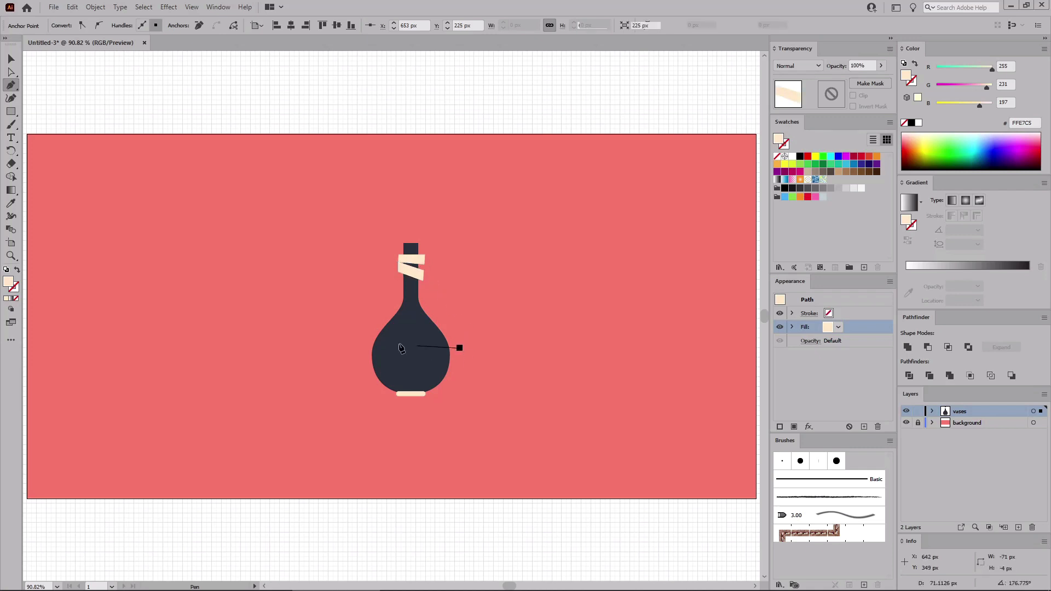
left_click(363, 337)
left_click(364, 351)
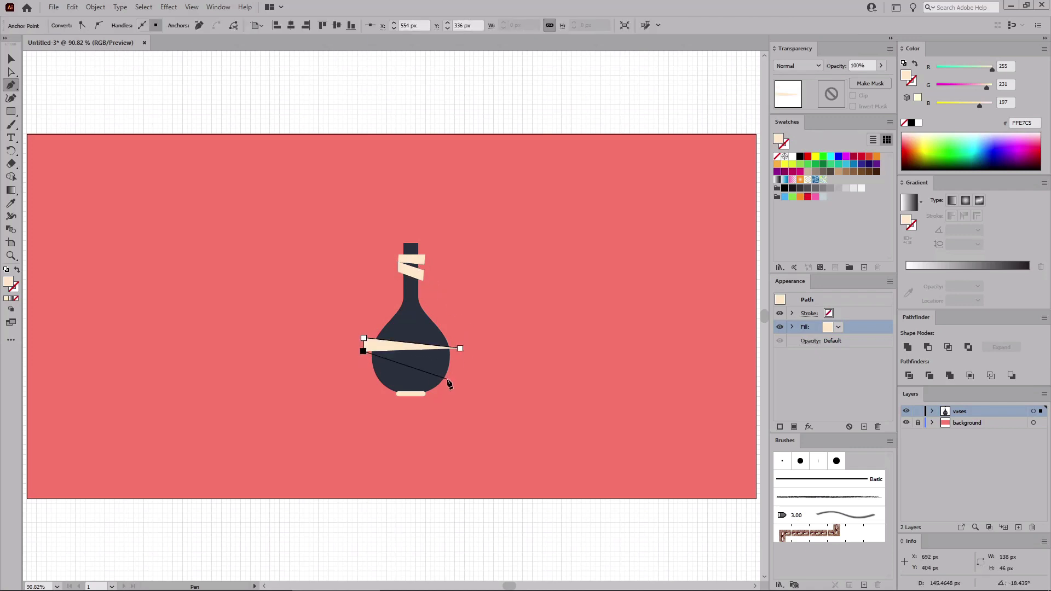
left_click_drag(460, 389, 500, 389)
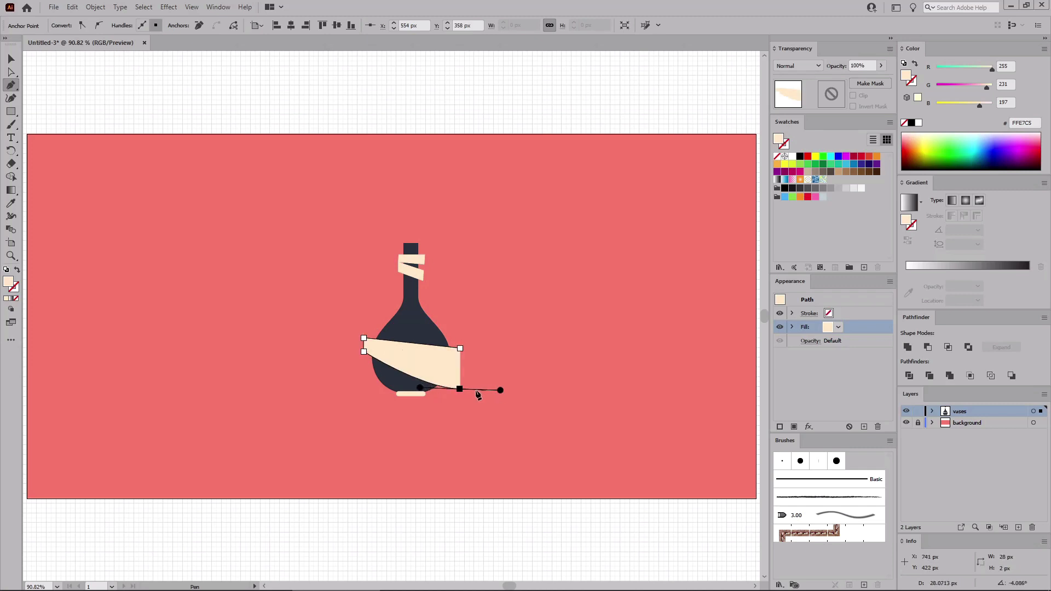
left_click(460, 389)
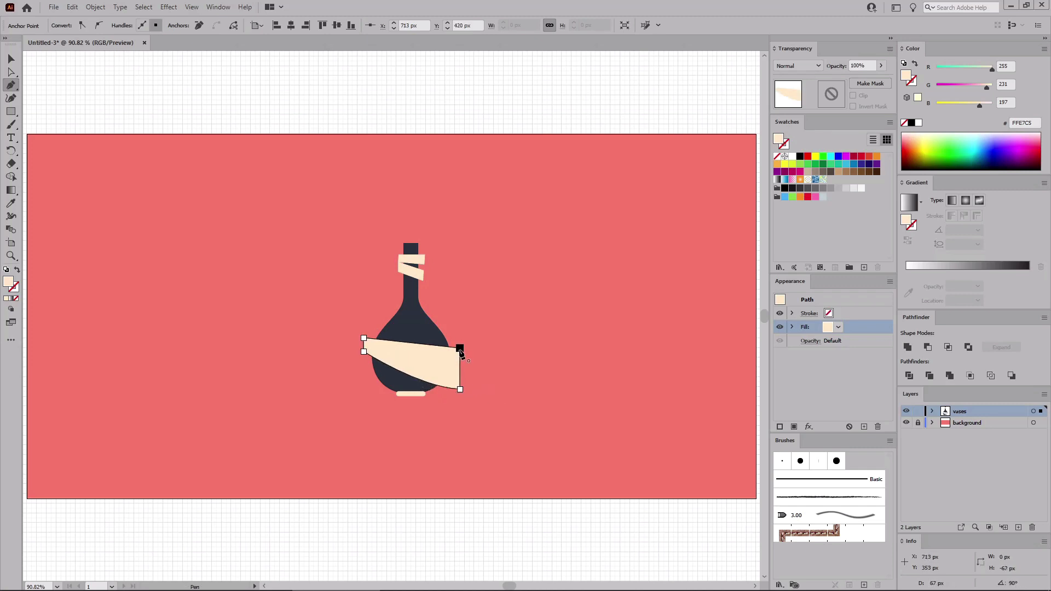
left_click(459, 349)
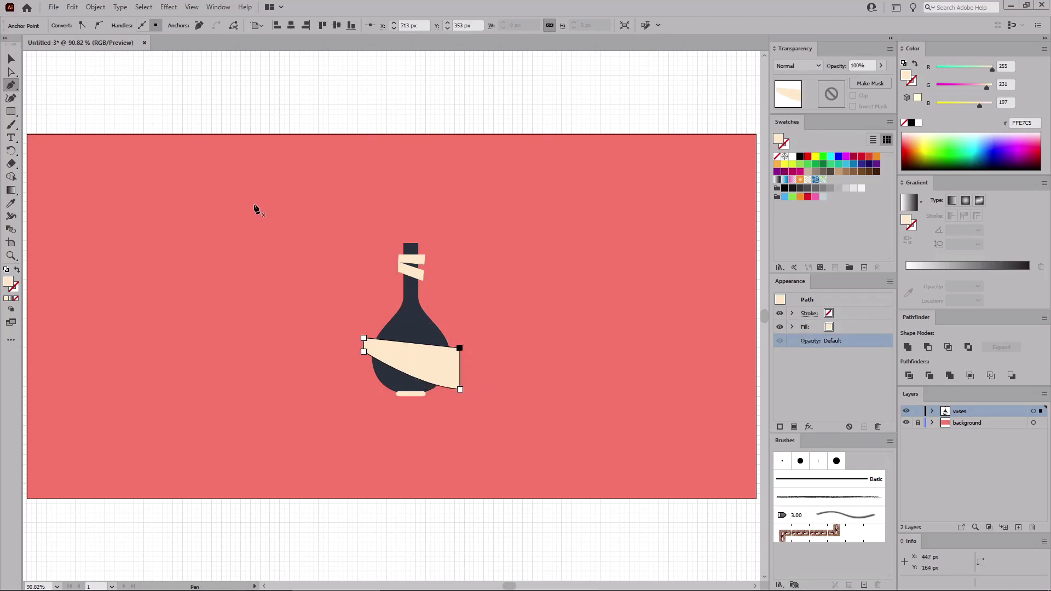
Step: Combine the two neck bands and the body band into one compound path
left_click(12, 60)
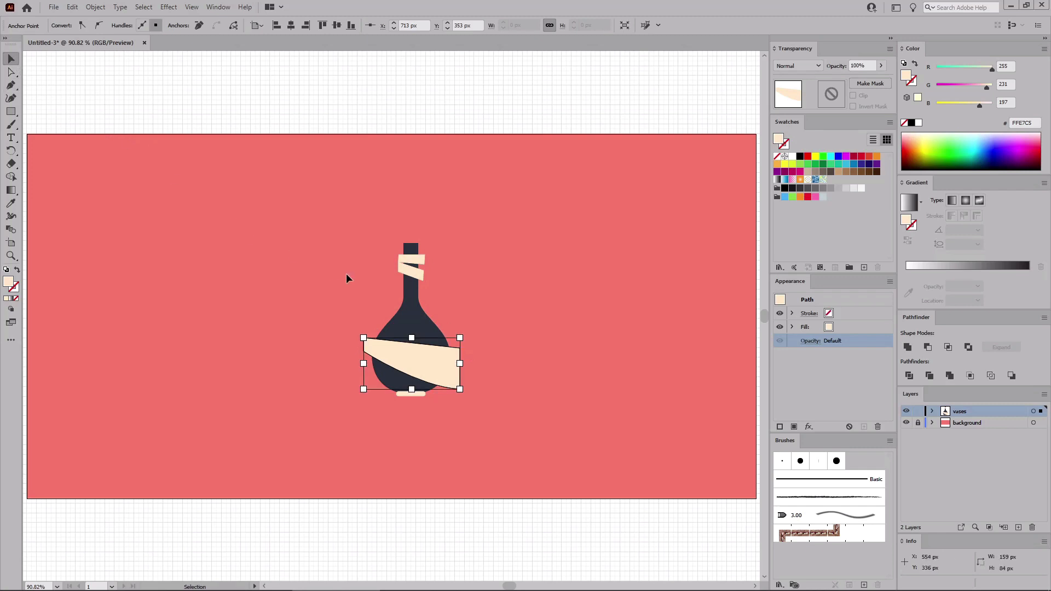
left_click(416, 274, "shift")
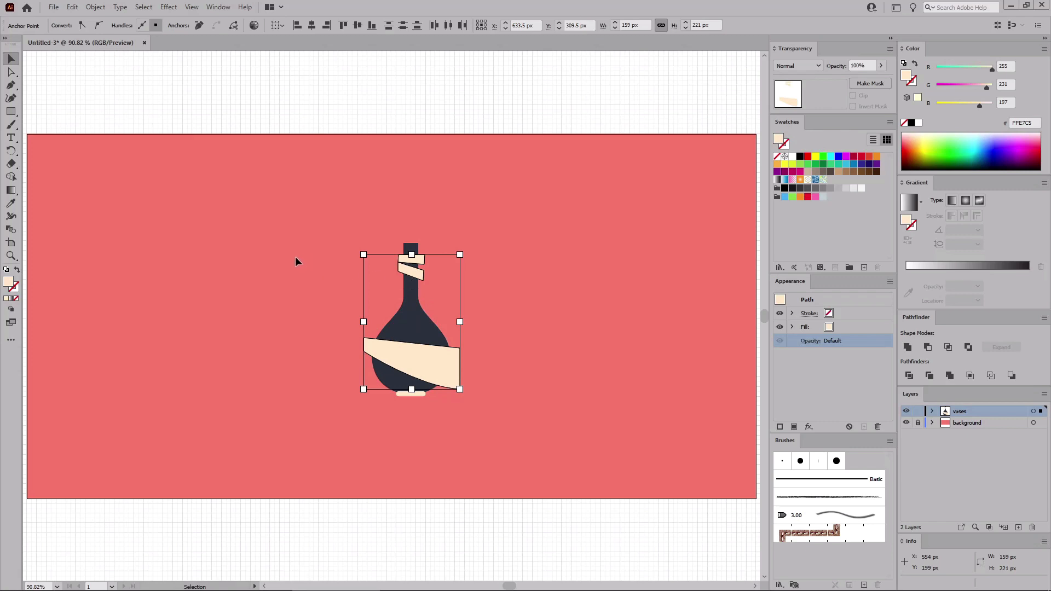
left_click(96, 7)
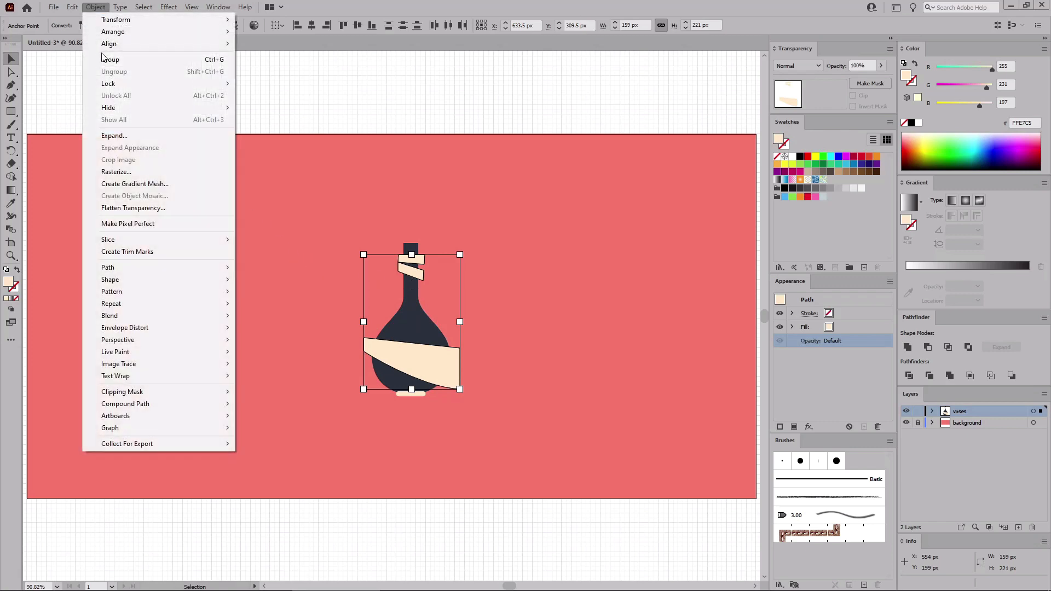
mouse_move(211, 405)
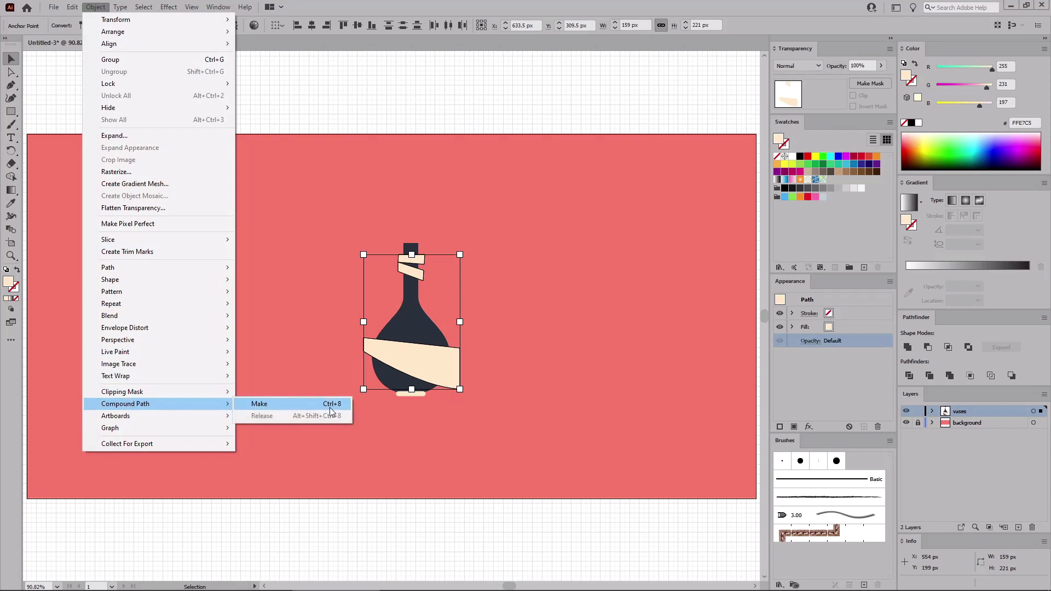
left_click(301, 404)
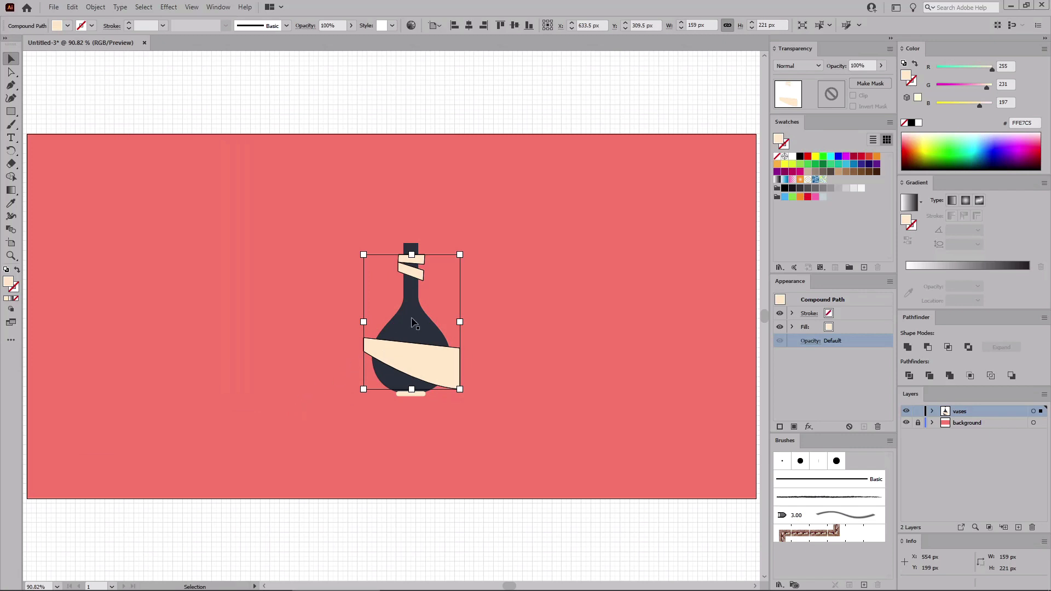
Step: Duplicate the dark vase shape in place and intersect the copy with the bands' compound path to trim them to the vase outline
left_click(414, 323)
key("a")
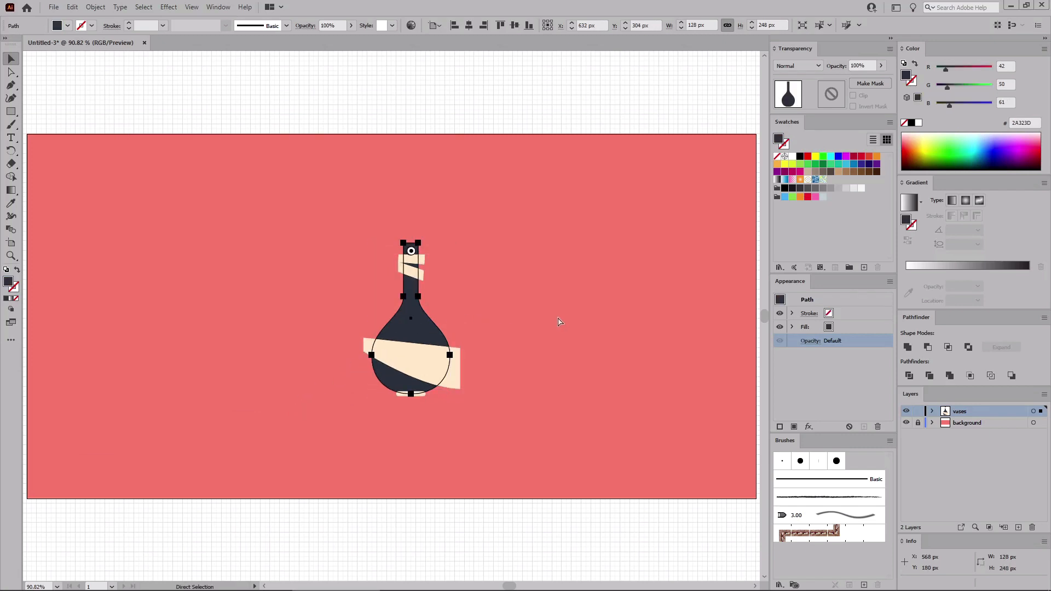
key("v")
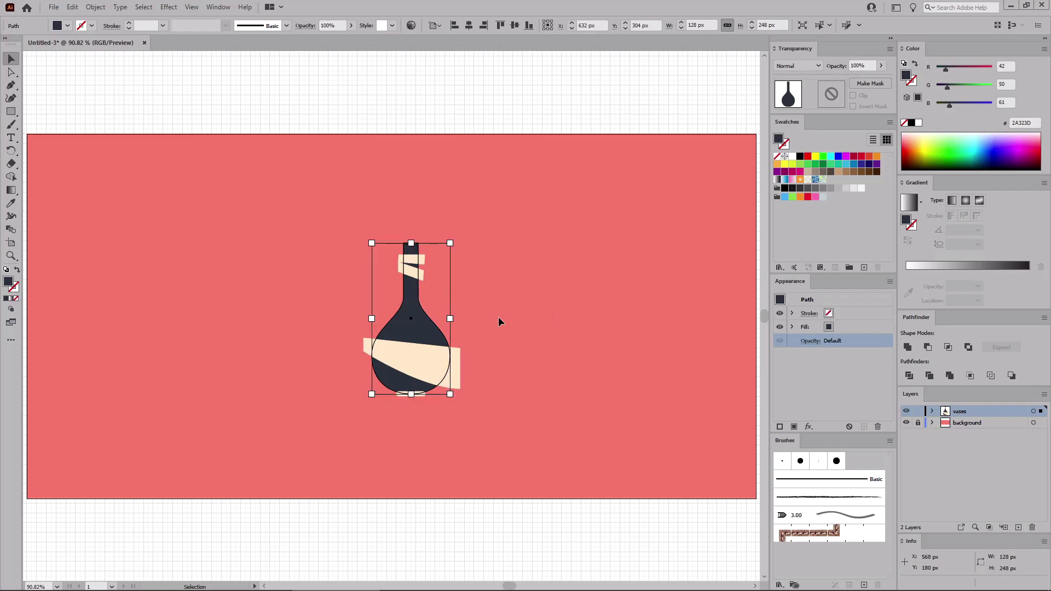
left_click(932, 411)
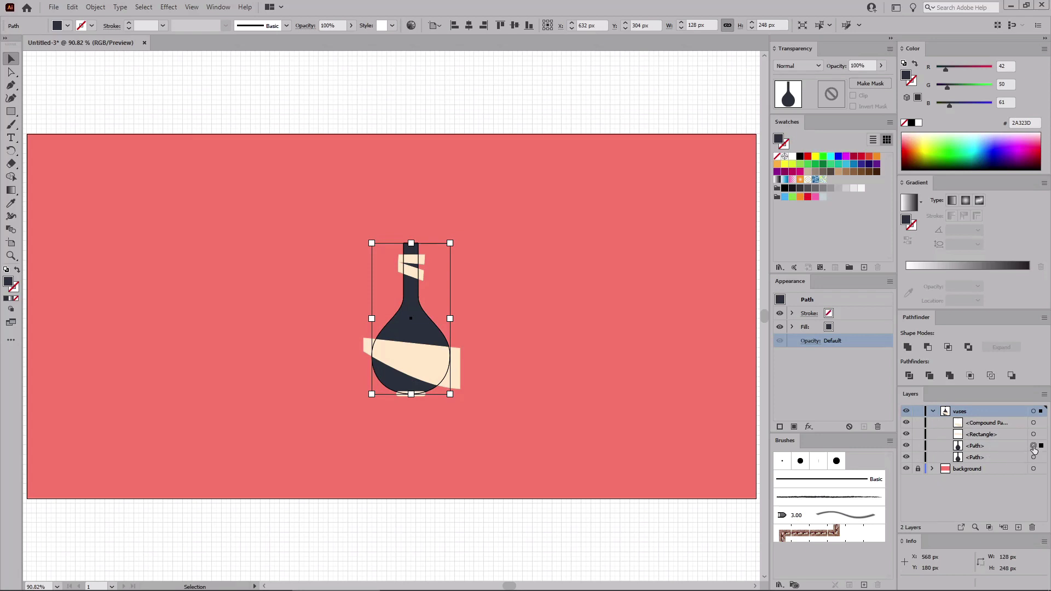
left_click(1033, 422, "shift")
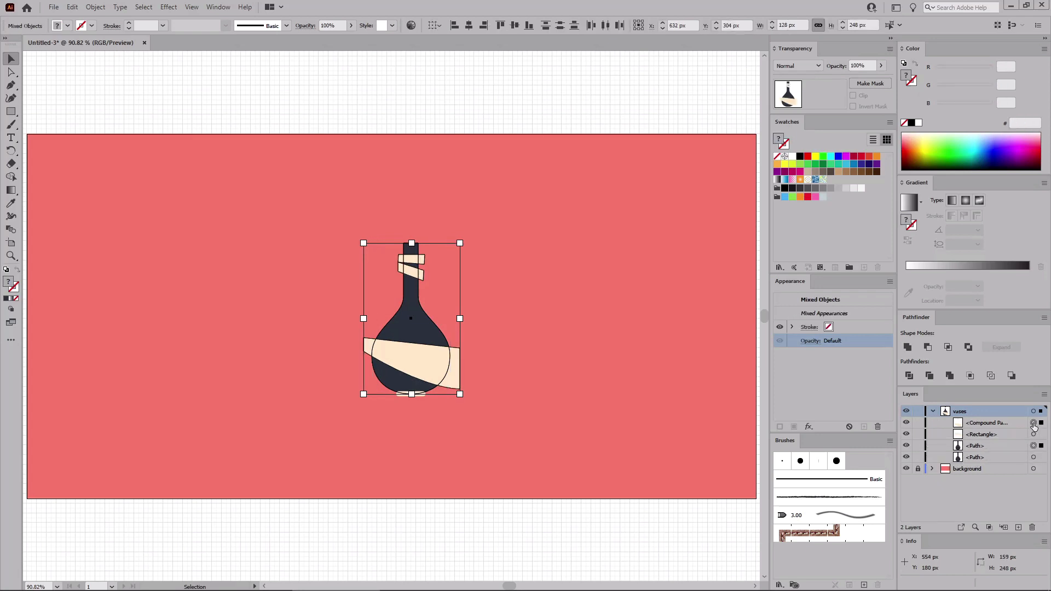
left_click(948, 348)
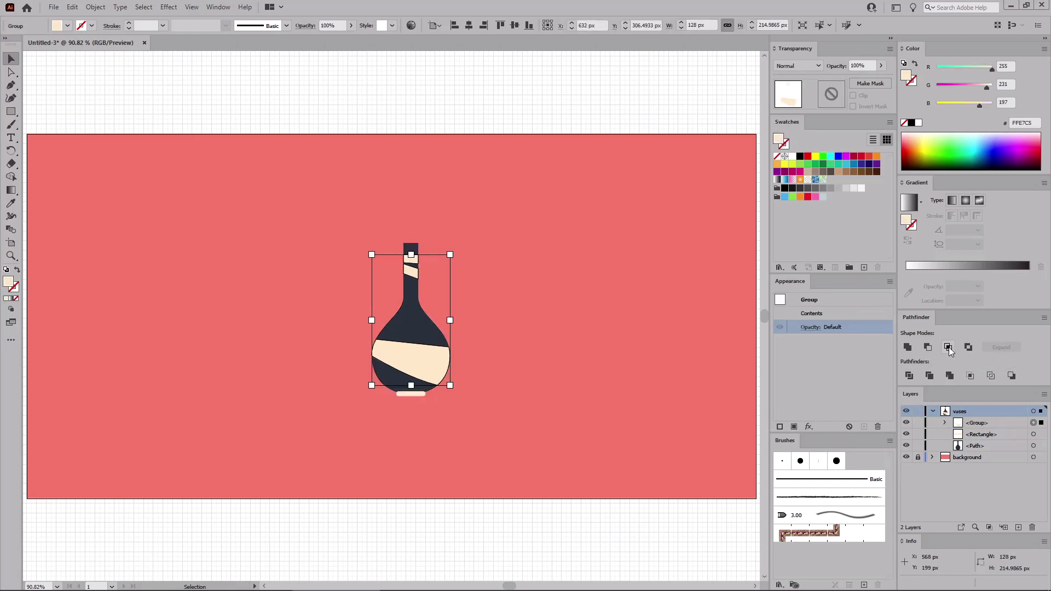
Step: Convert the trimmed group of cream bands into a compound path
key("a")
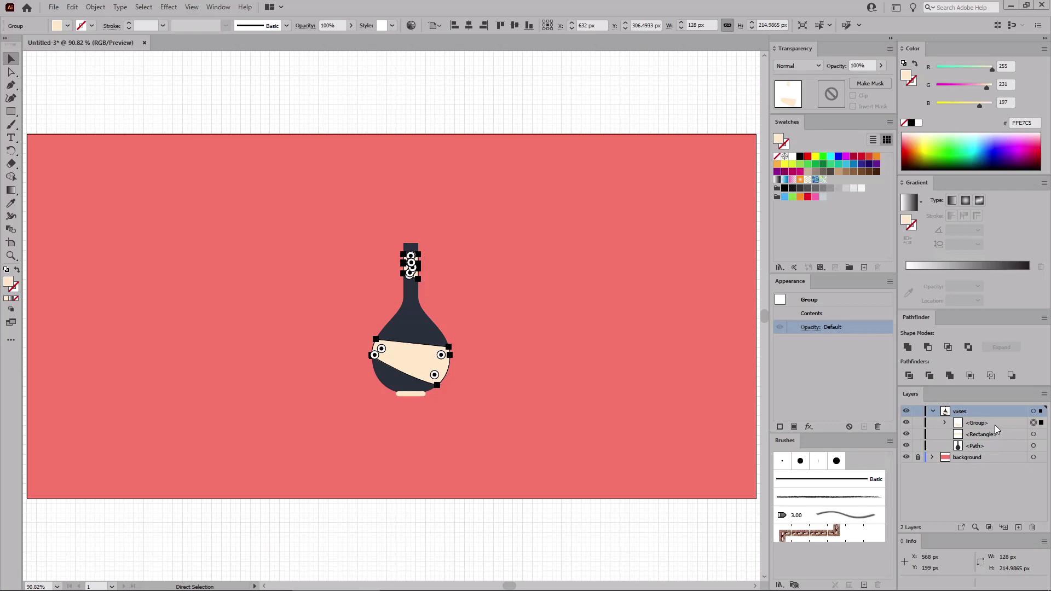
key("ctrl+8")
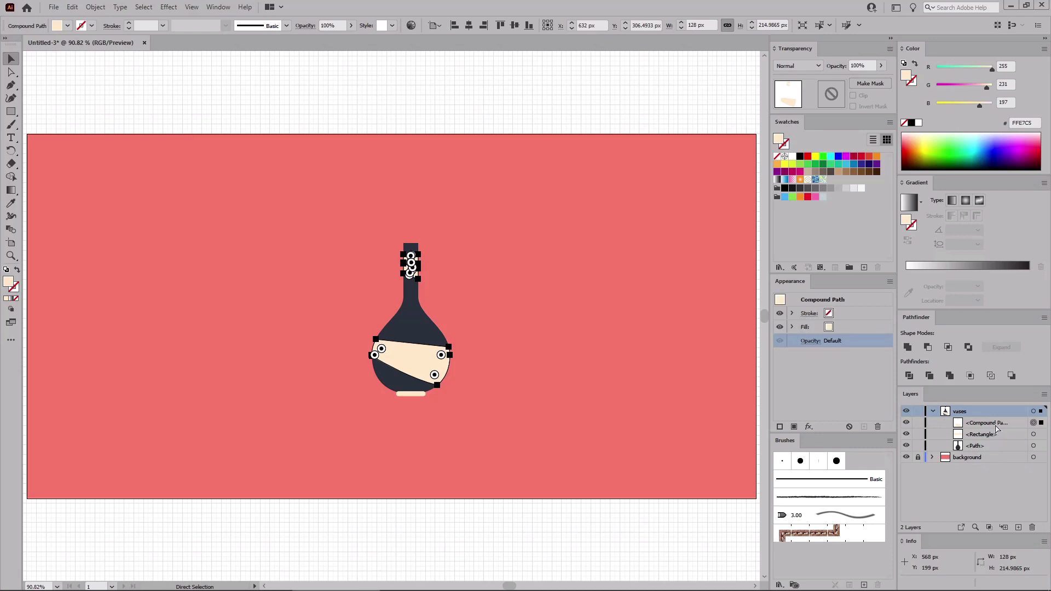
key("v")
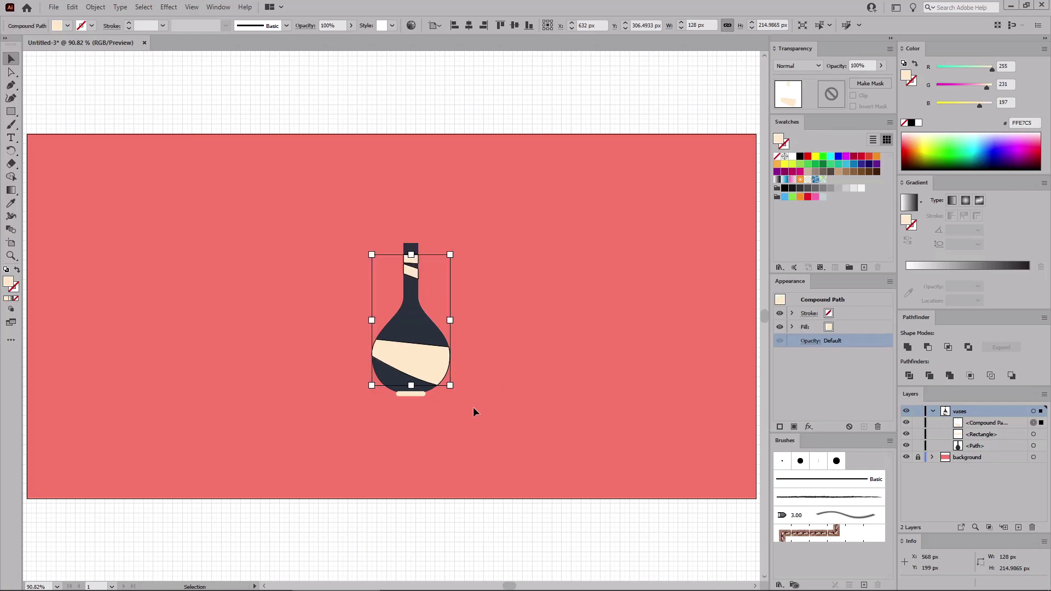
Step: Group all parts of the vase and centre the group horizontally and vertically on the artboard
left_click_drag(473, 414, 343, 225)
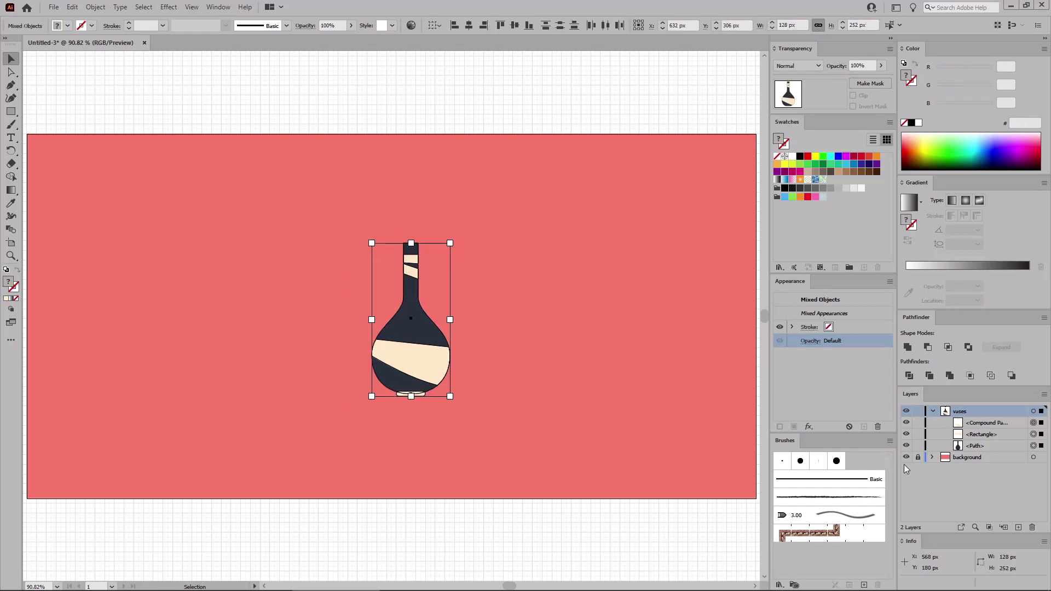
key("ctrl+g")
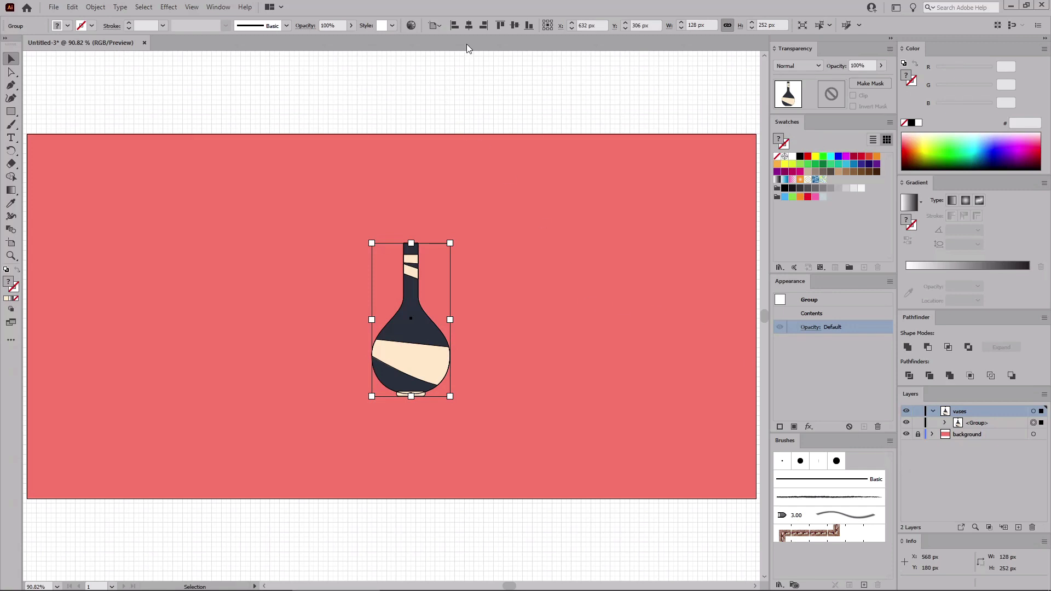
left_click(468, 26)
left_click(516, 28)
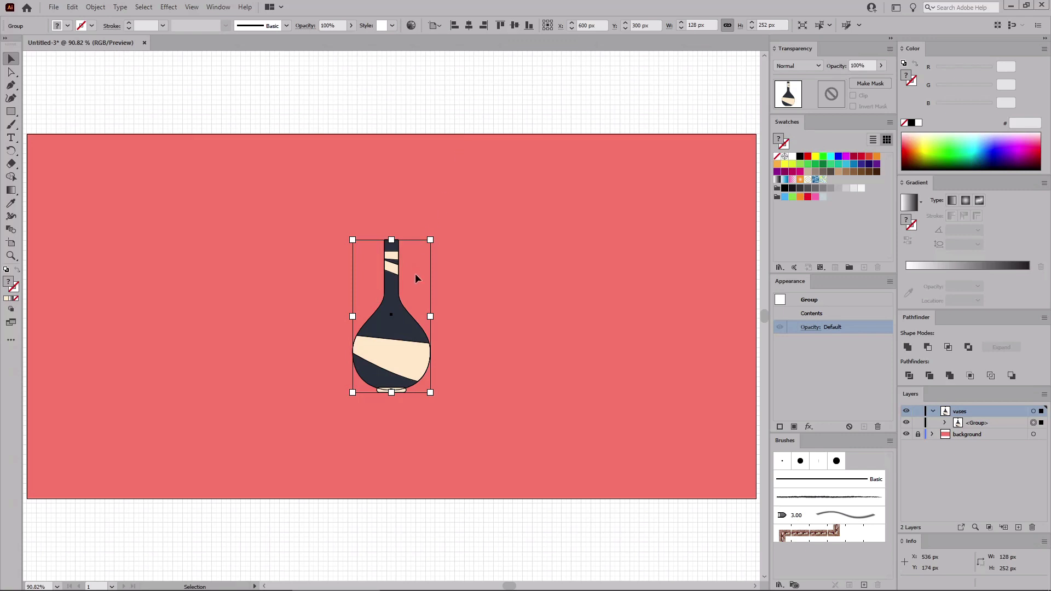
Step: Duplicate the vase group to each side of the centred one, at X 890 px and X 310 px
left_click_drag(407, 326, 574, 329)
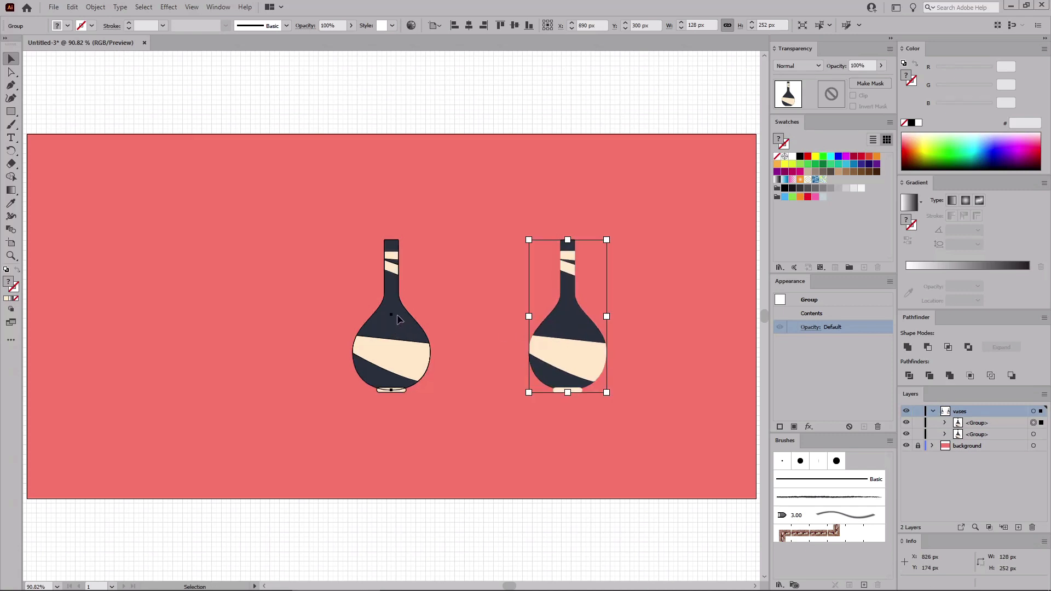
left_click_drag(397, 320, 223, 310)
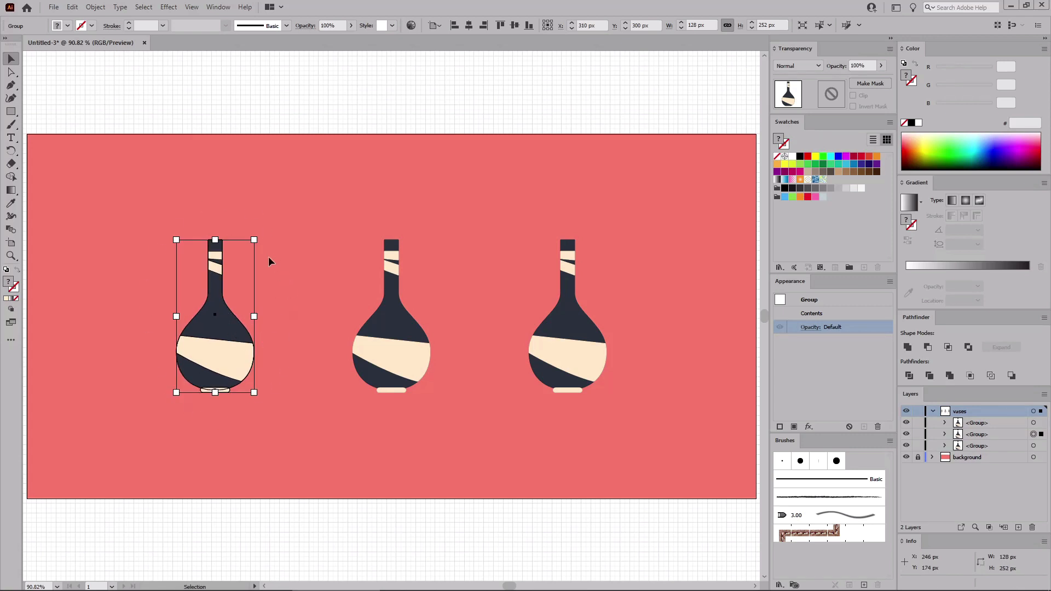
Step: Copy the dark body and the cream base of the vase at X 310 px, leaving out its bands
key("a")
key("ctrl+equal")
key("ctrl+equal")
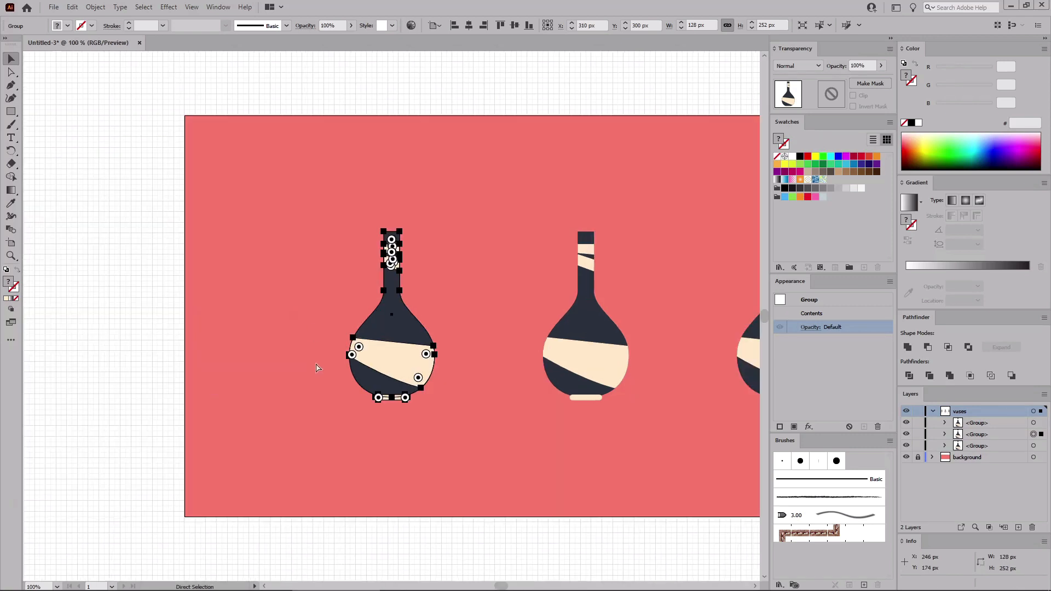
key("v")
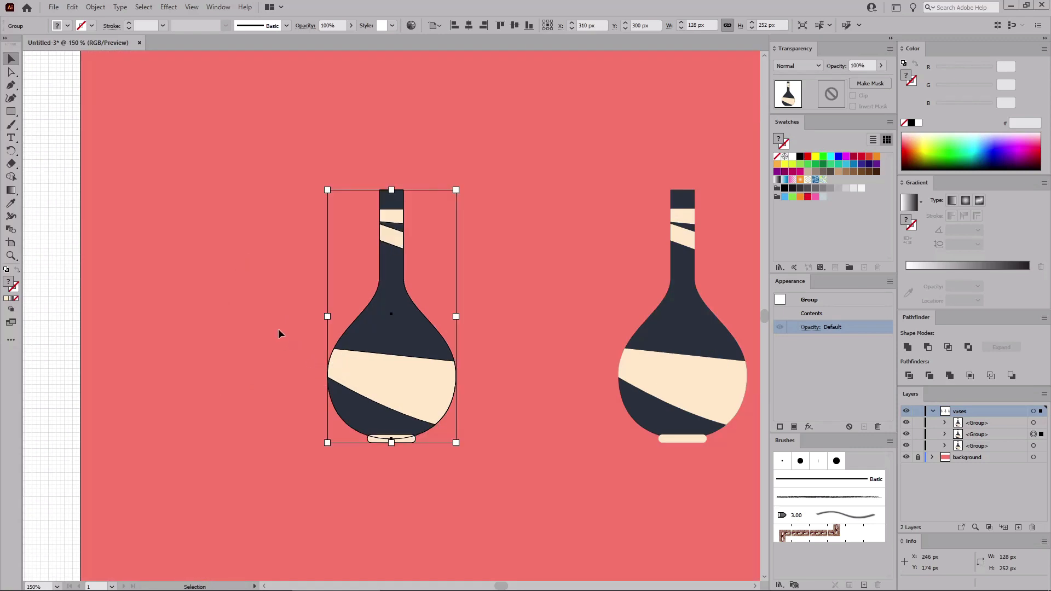
left_click(11, 73)
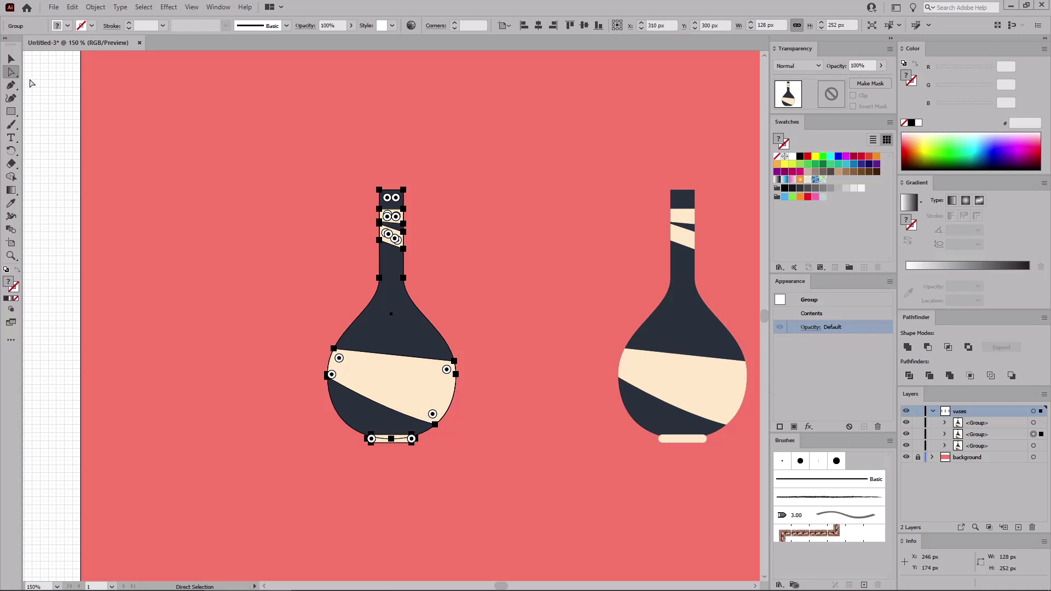
left_click(277, 265)
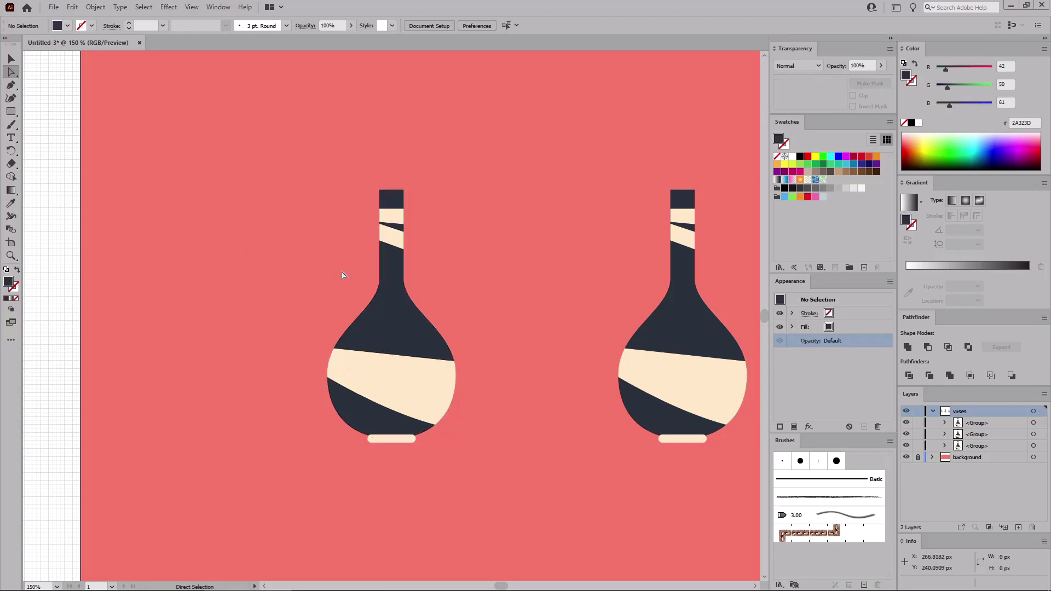
left_click(397, 325)
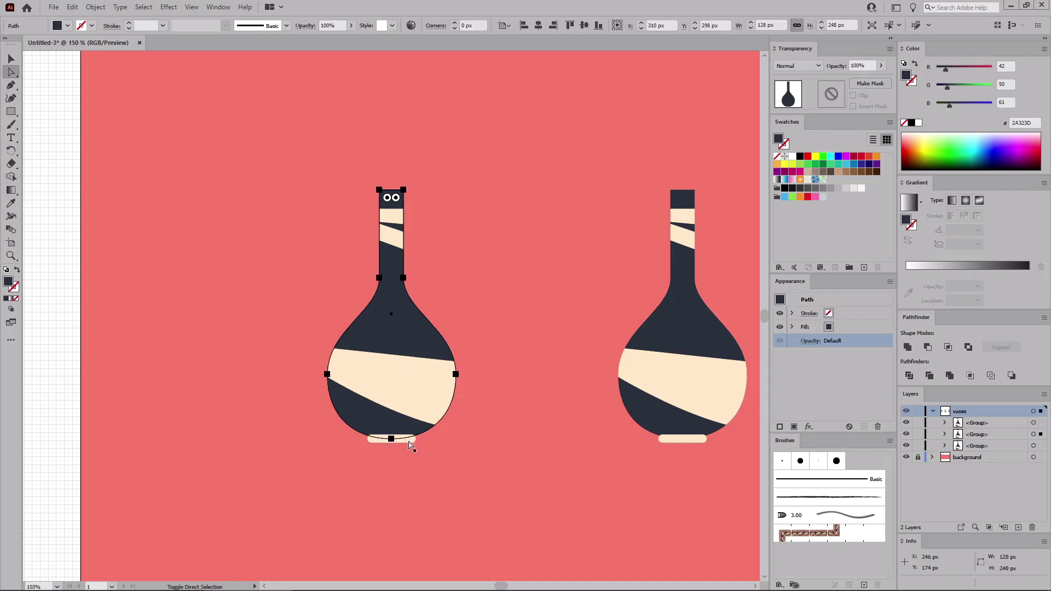
left_click(409, 440, "shift")
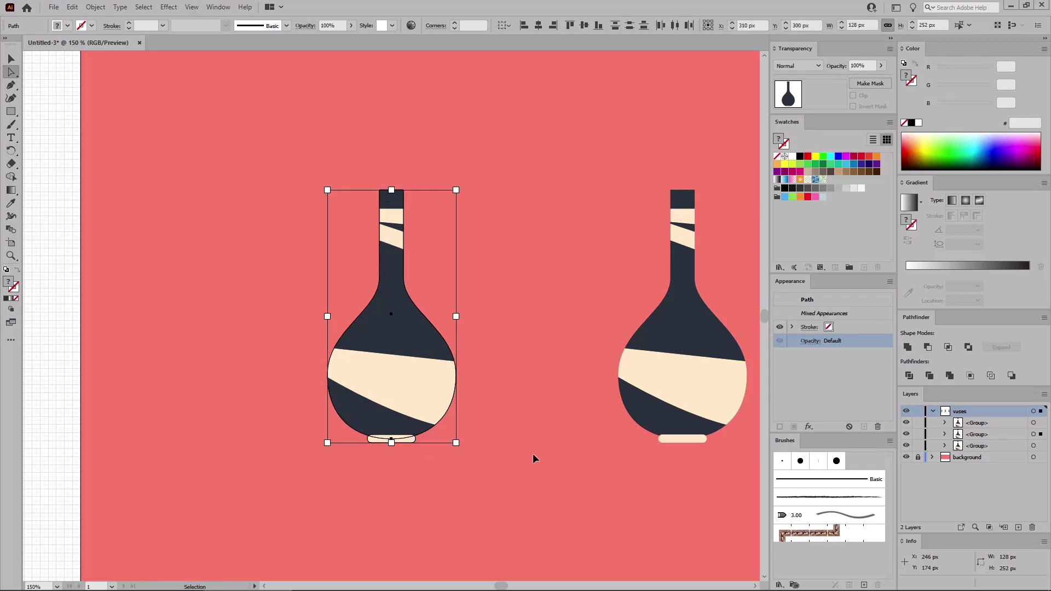
key("a")
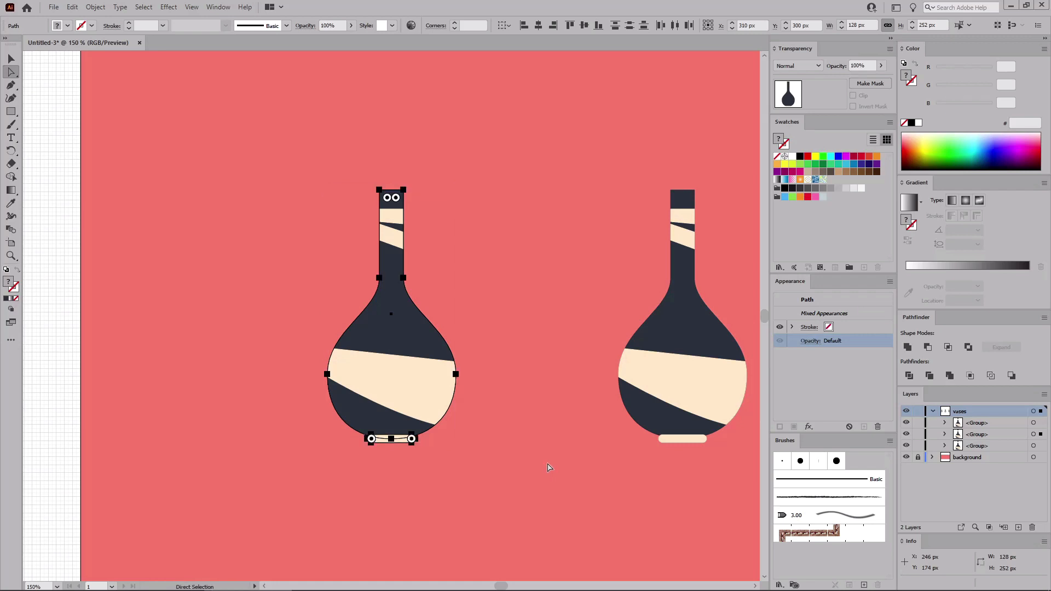
left_click(945, 435)
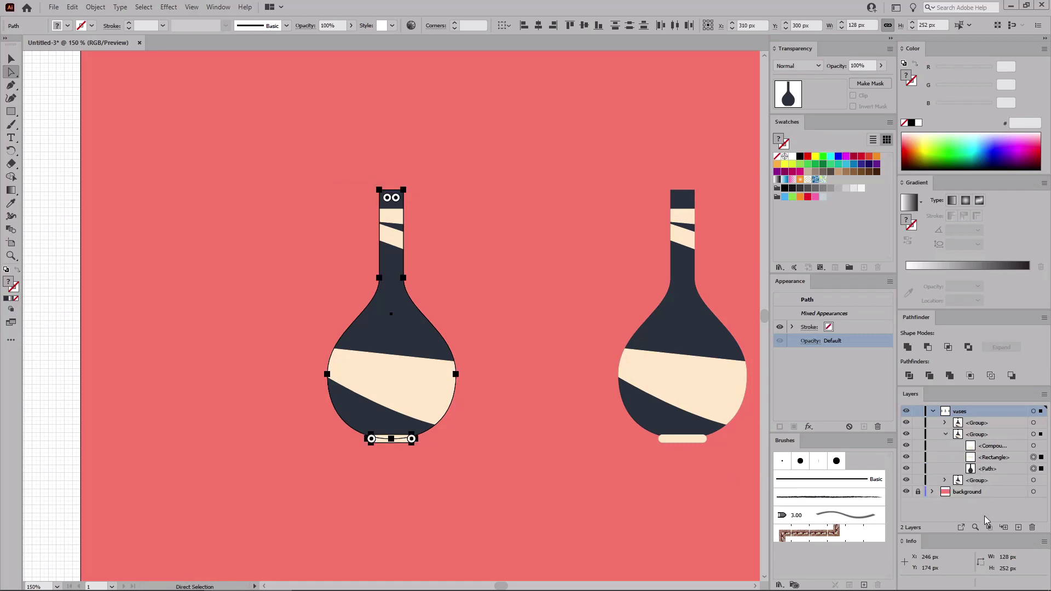
key("ctrl+c")
Step: Paste the copied body and base in place above the vase groups, outside any group, and unite them into one shape
key("ctrl+f")
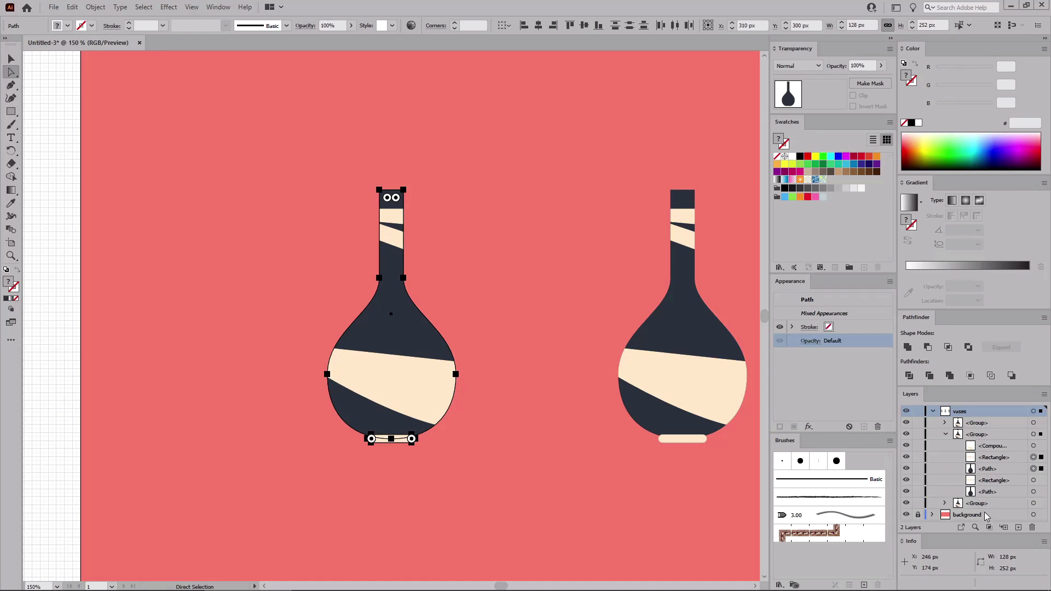
key("ctrl+z")
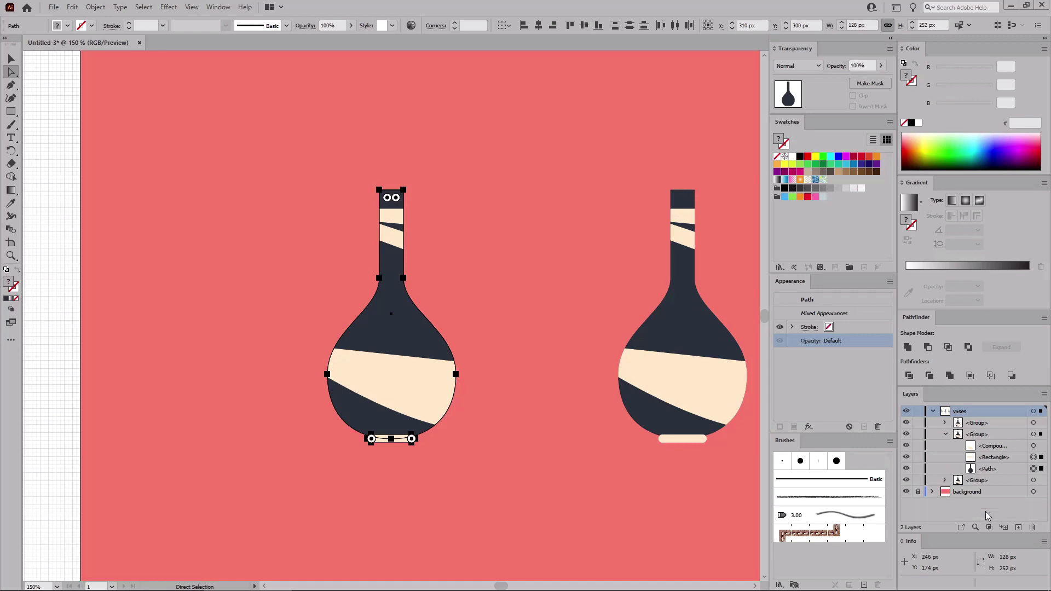
left_click(497, 243)
key("v")
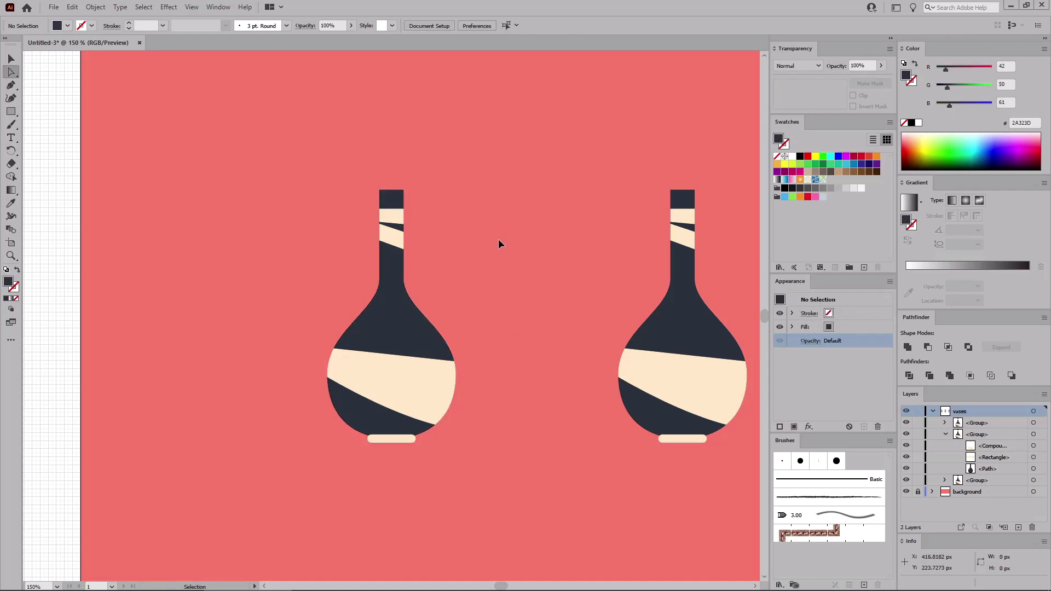
key("ctrl+f")
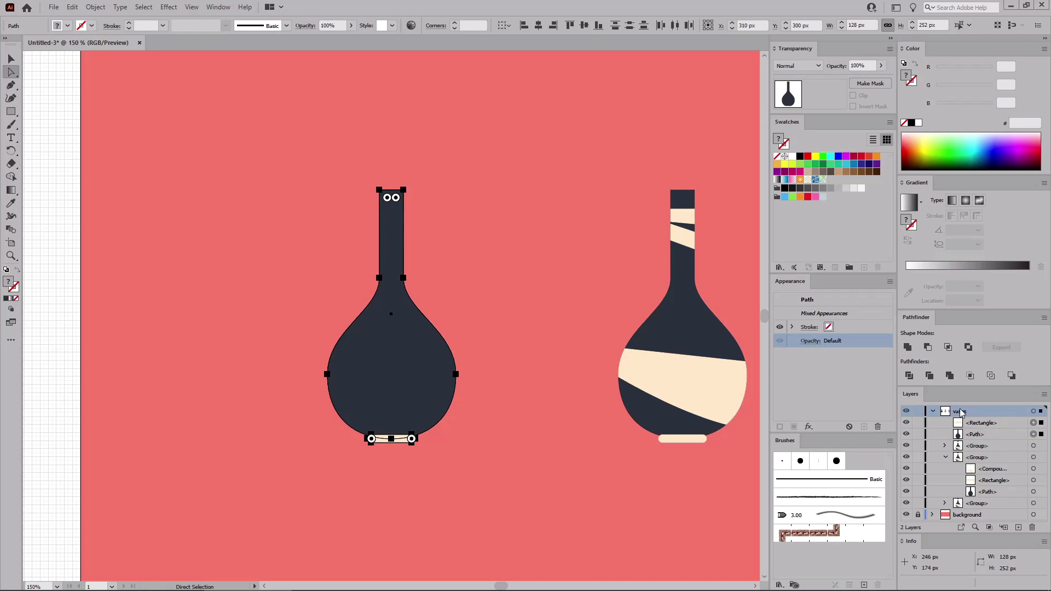
left_click(907, 347)
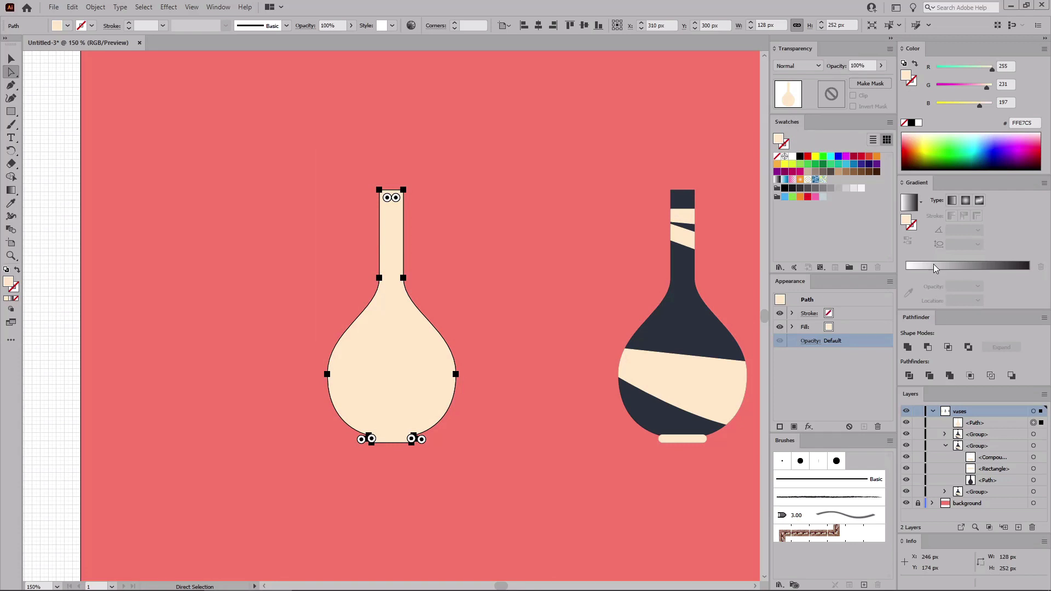
Step: Fill the united vase shape with a linear gradient from white to a dark stop of RGB 42, 50, 61
left_click(909, 202)
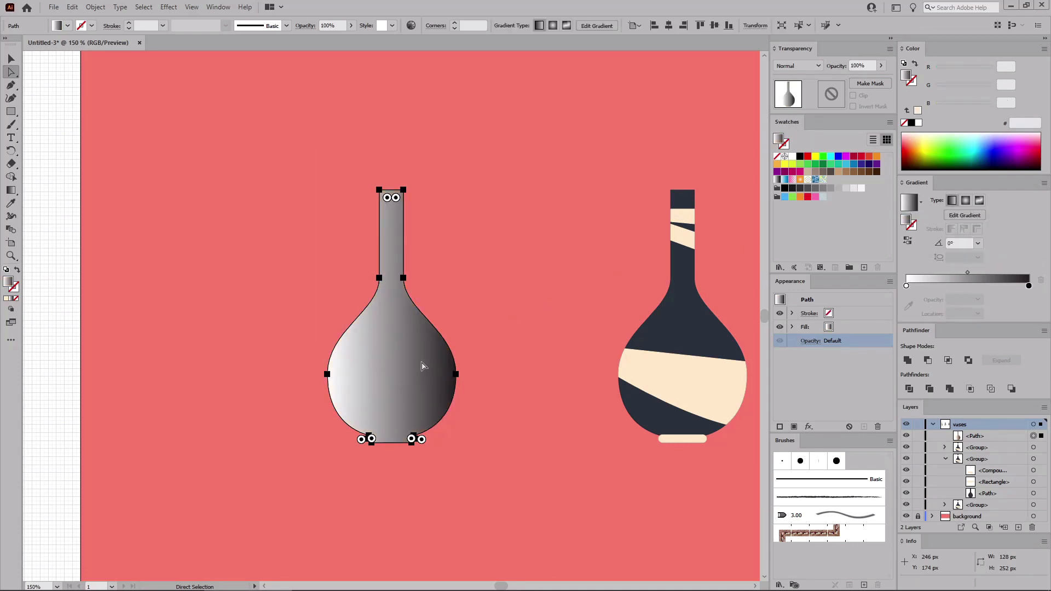
left_click(949, 243)
double_click(1029, 285)
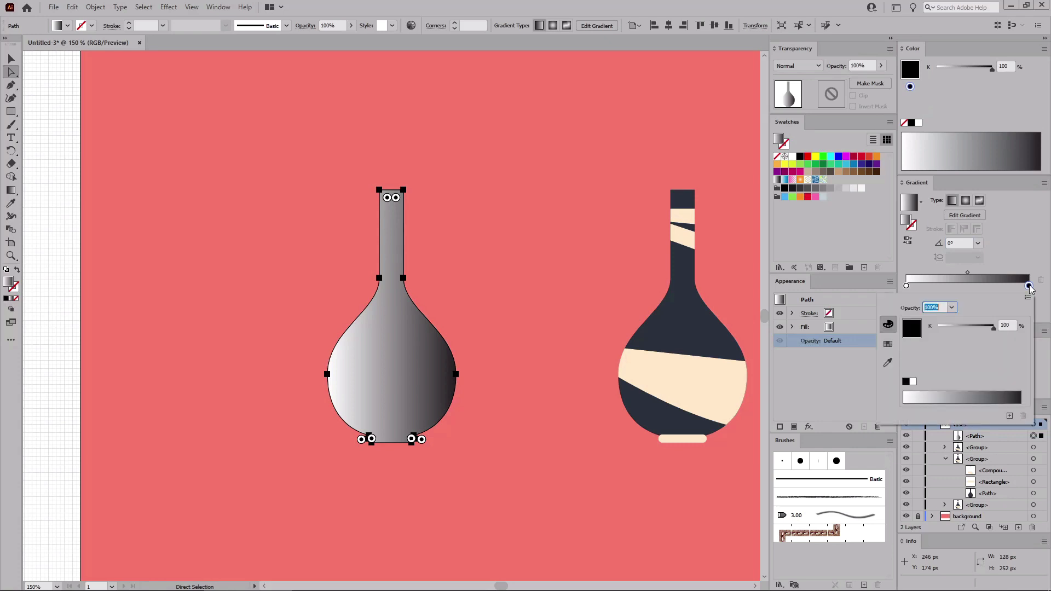
left_click(1027, 299)
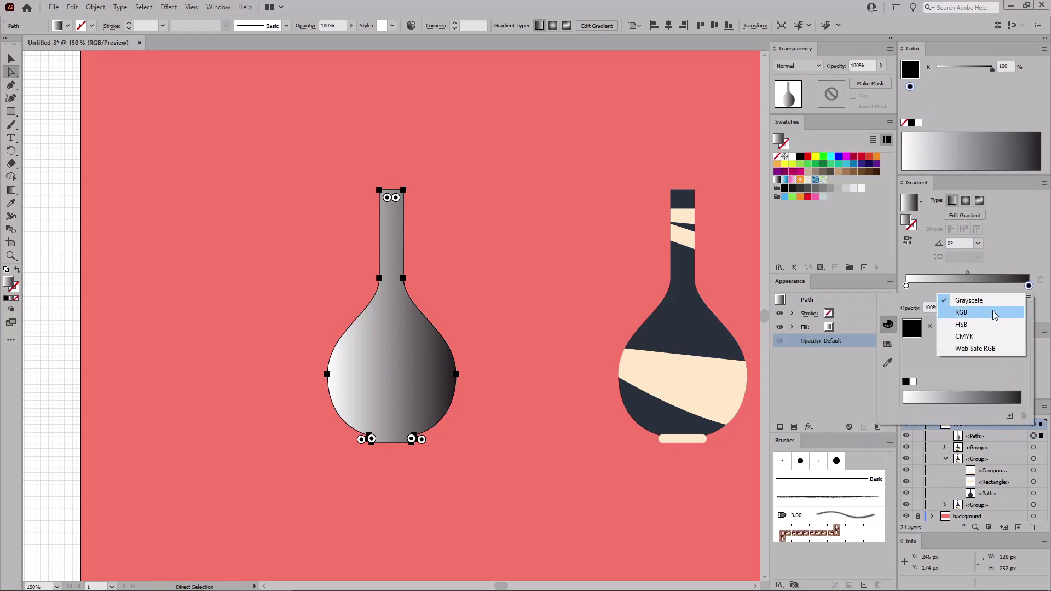
left_click(994, 313)
left_click(1007, 326)
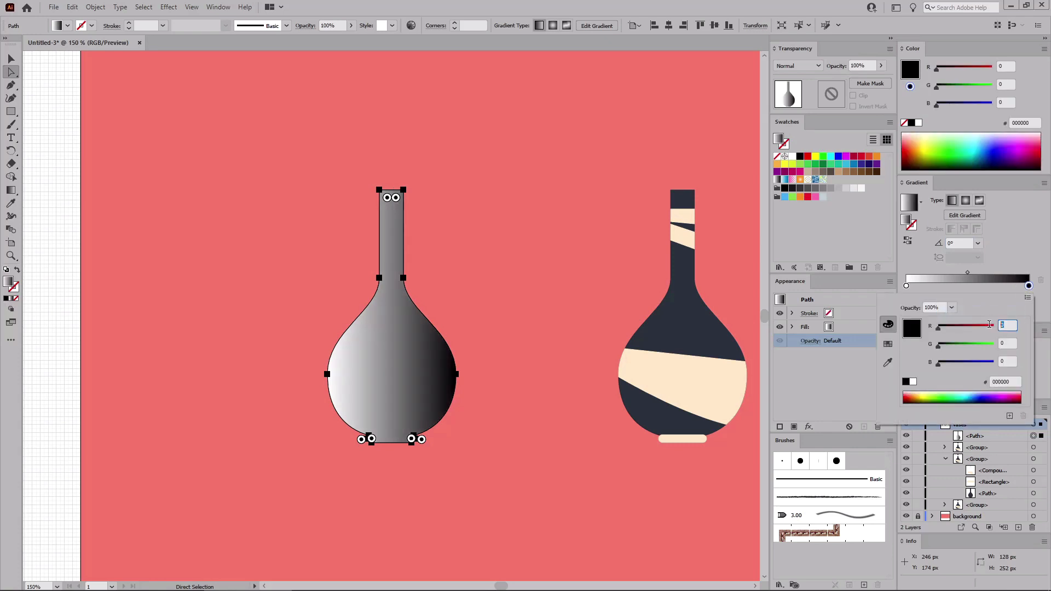
type("42")
left_click(1010, 342)
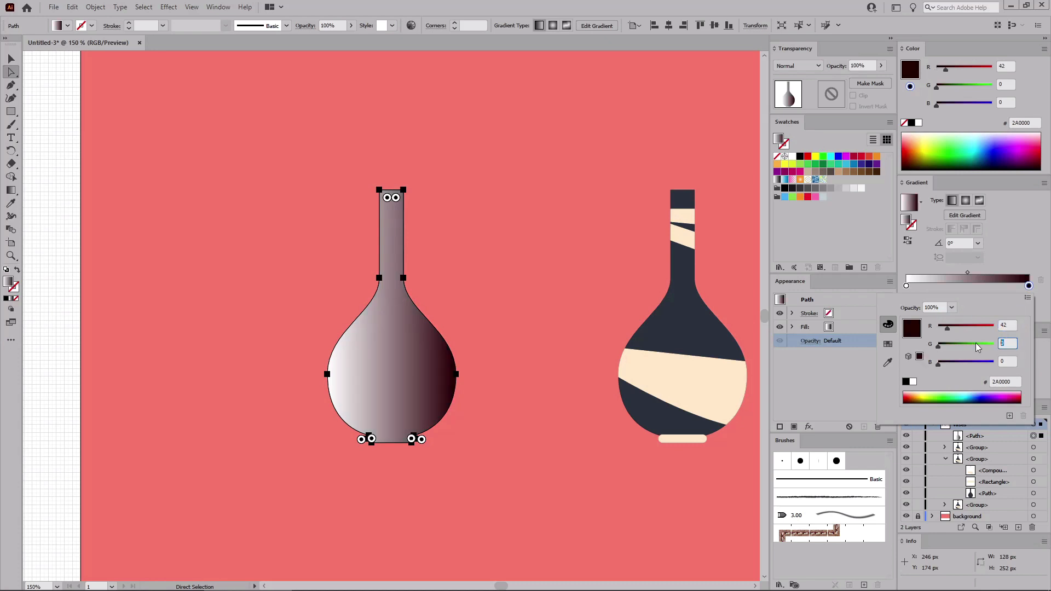
type("50")
key("Tab")
type("61")
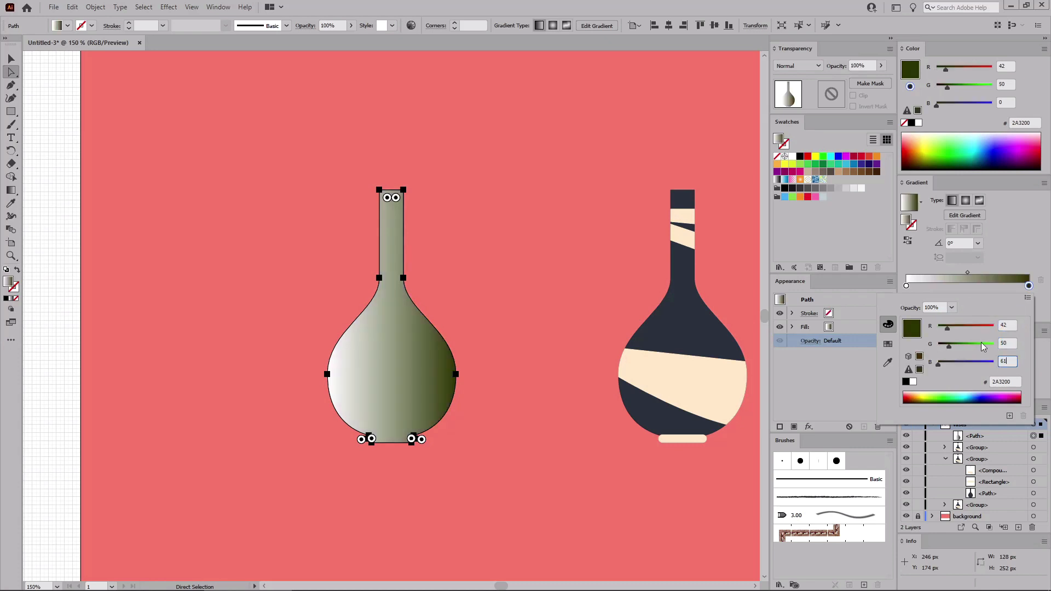
key("Return")
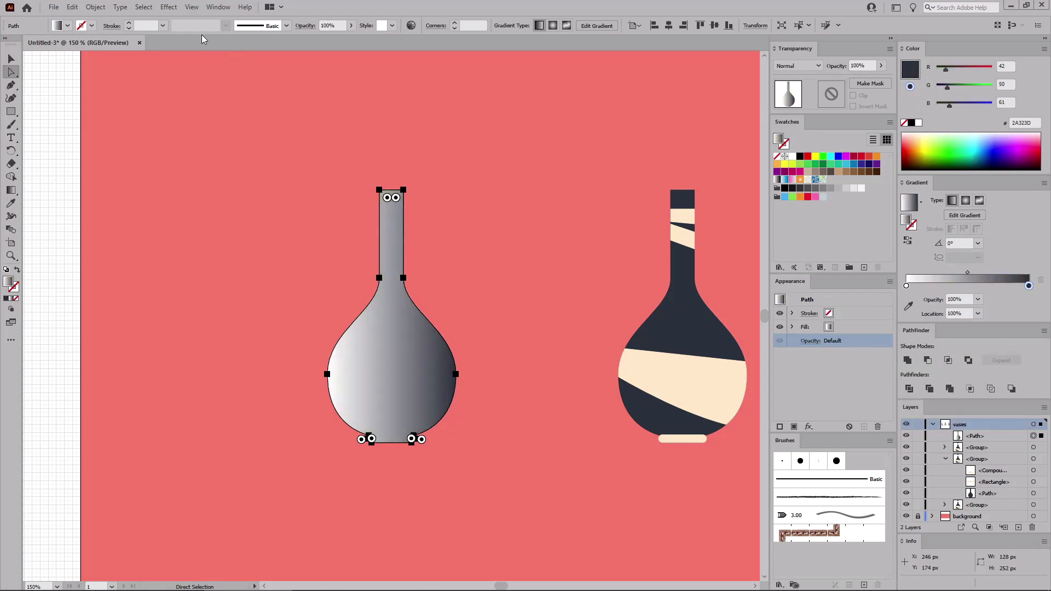
Step: Apply a Grain texture effect to the gradient shape with intensity 40, contrast 50 and grain type Stippled
left_click(169, 7)
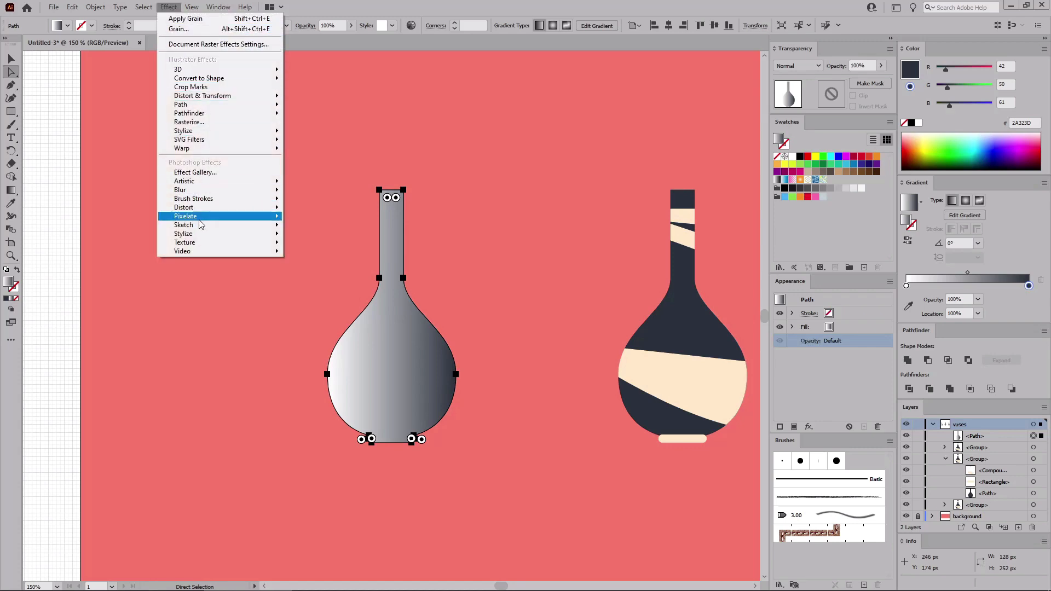
mouse_move(198, 242)
left_click(307, 253)
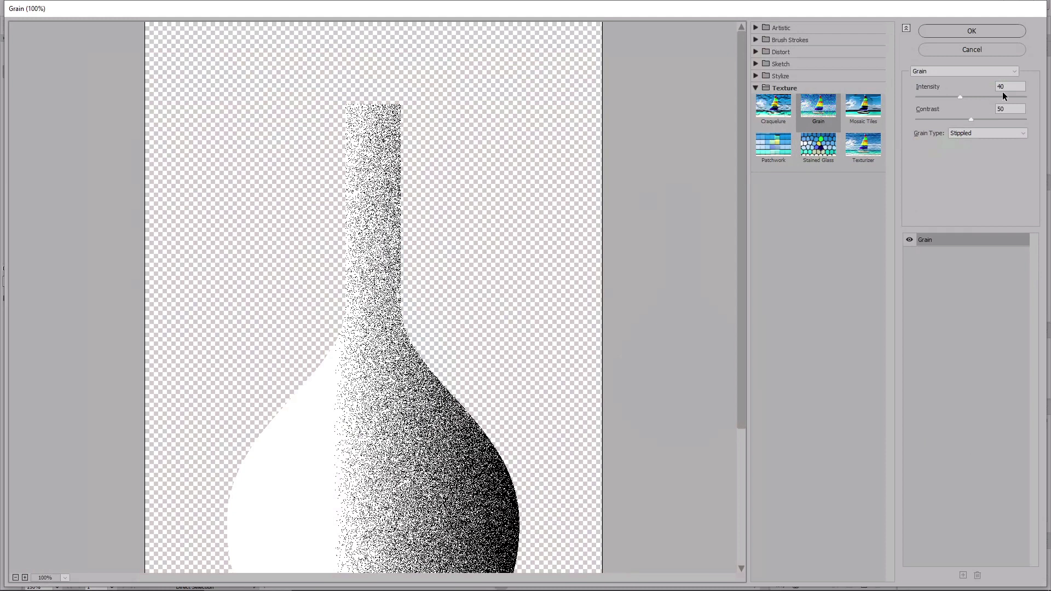
left_click_drag(1004, 89, 992, 112)
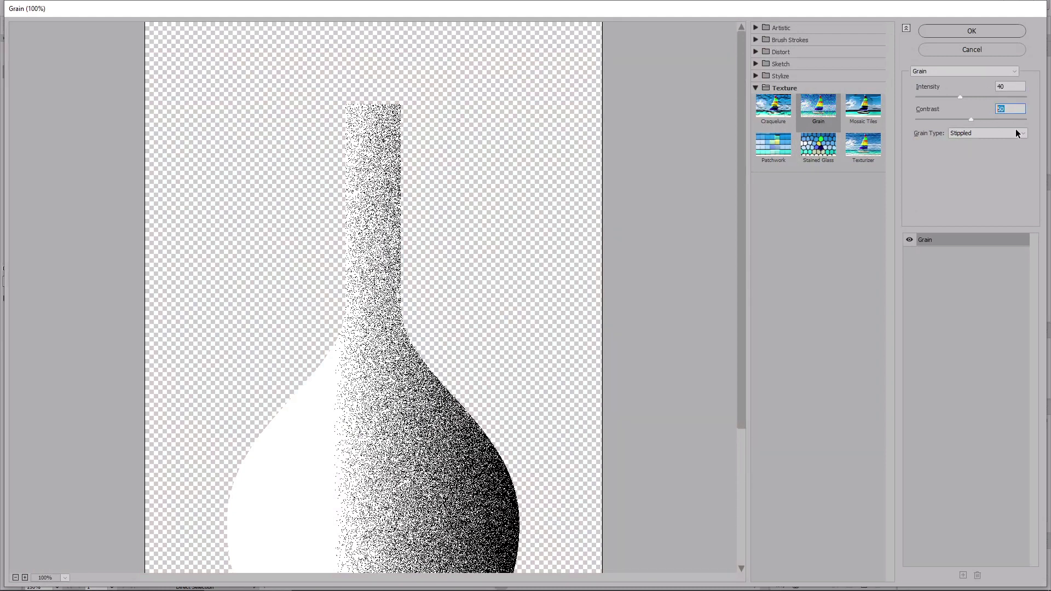
left_click(1017, 133)
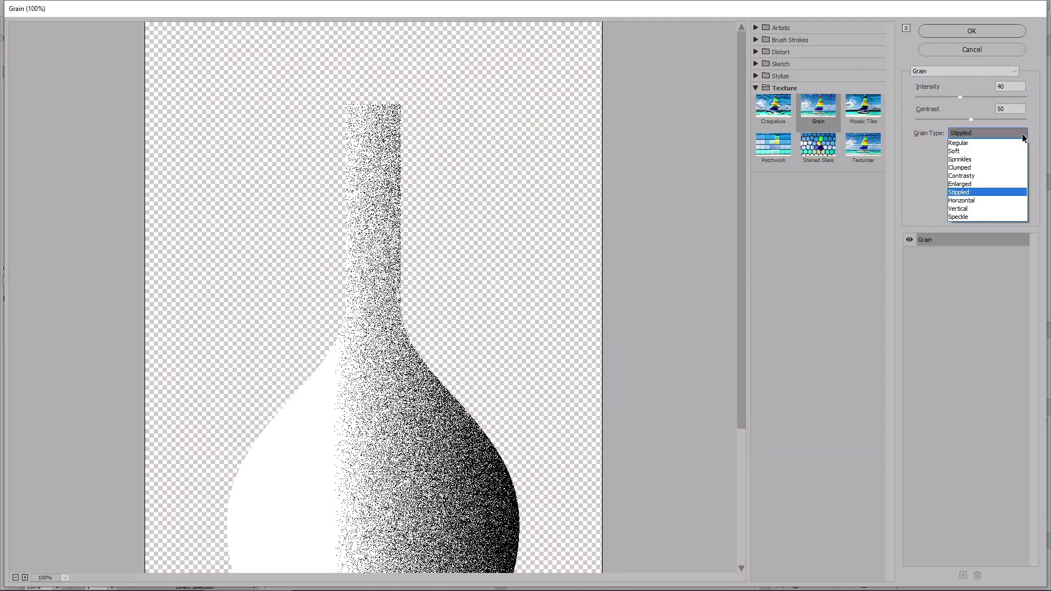
left_click(977, 193)
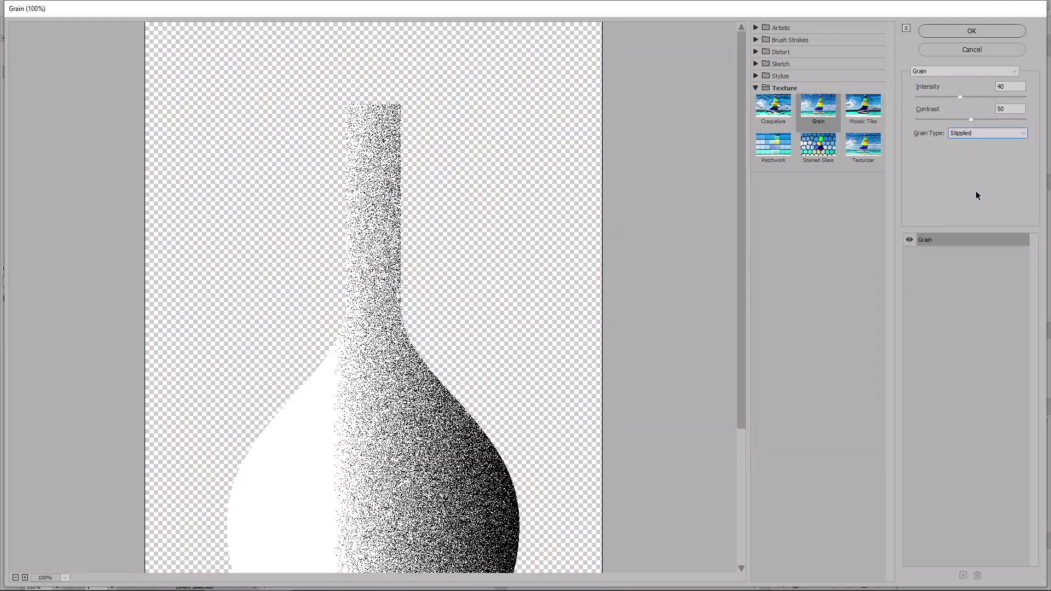
left_click(971, 31)
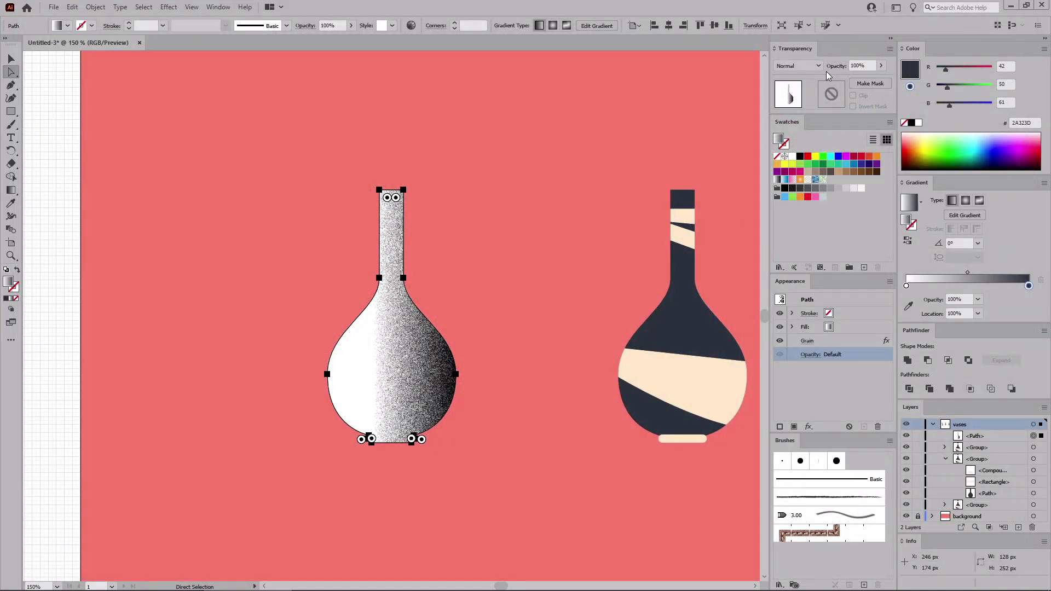
Step: Set the grainy shape's blending mode to Overlay and lower the opacity of the gradient's white stop
left_click(818, 67)
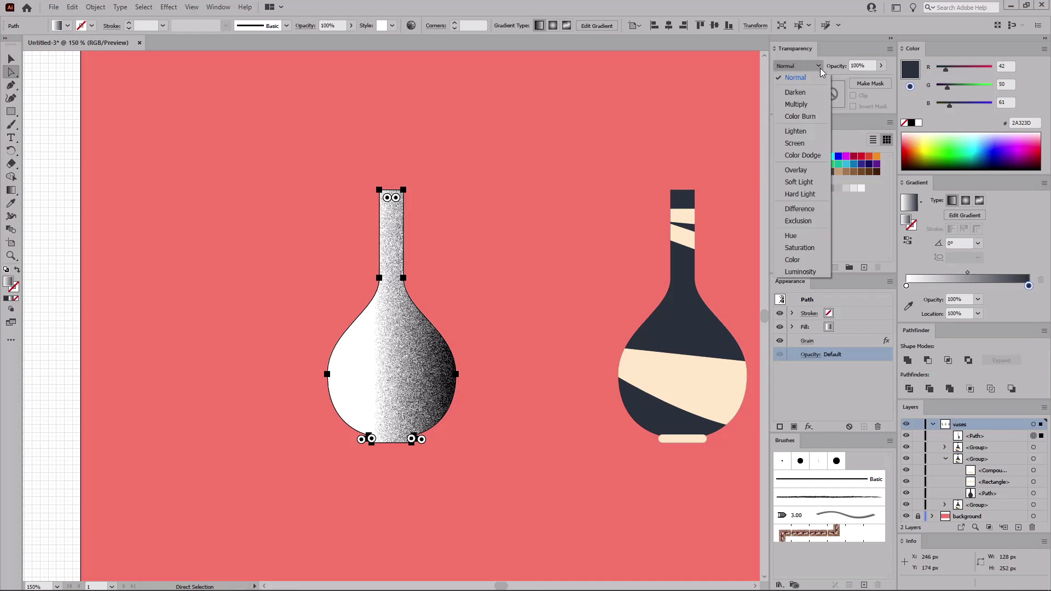
left_click(803, 171)
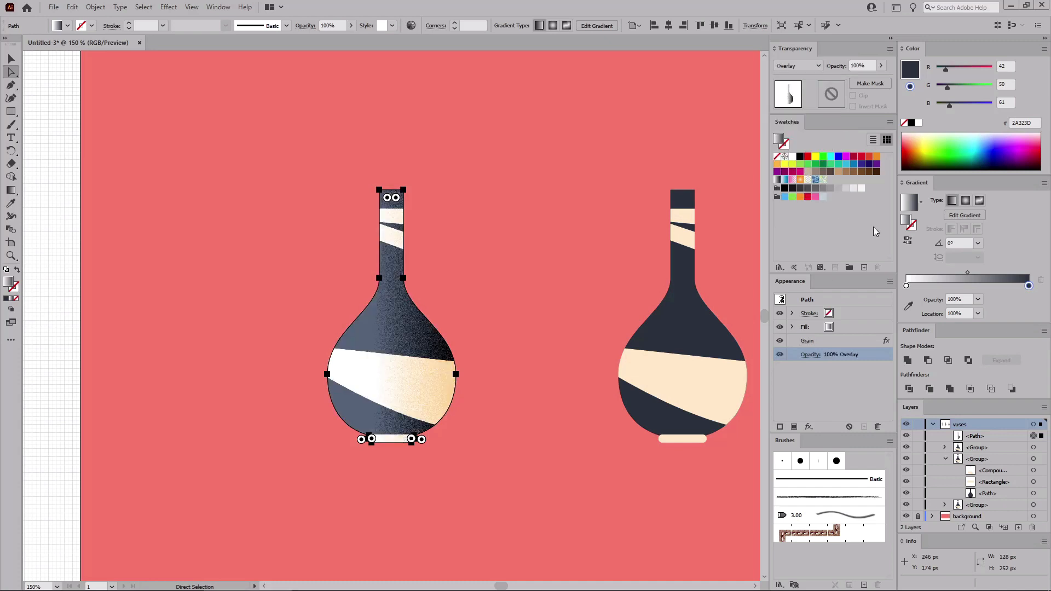
left_click(906, 286)
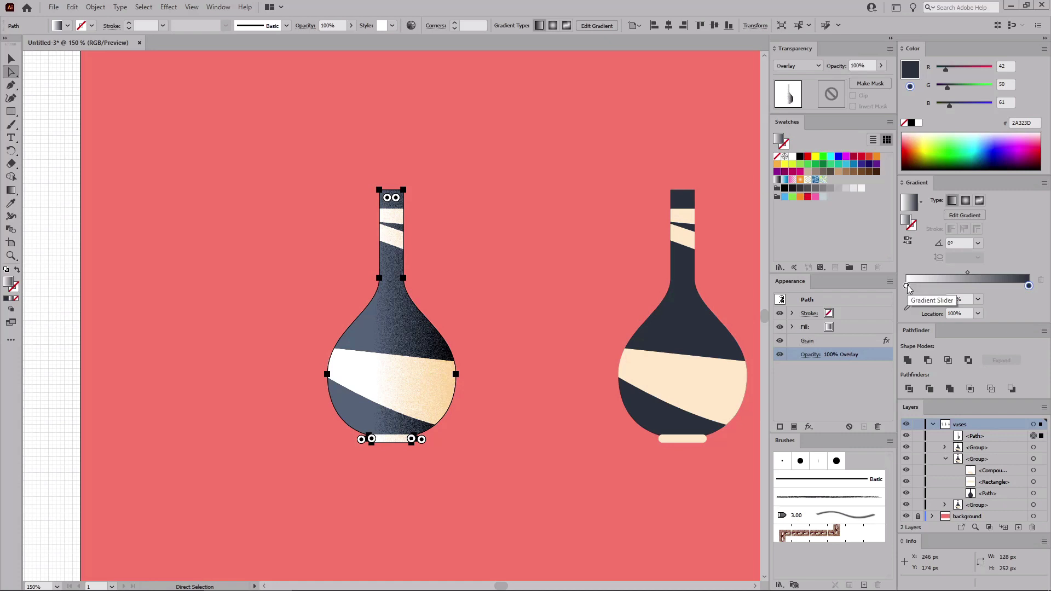
left_click(977, 300)
left_click(986, 311)
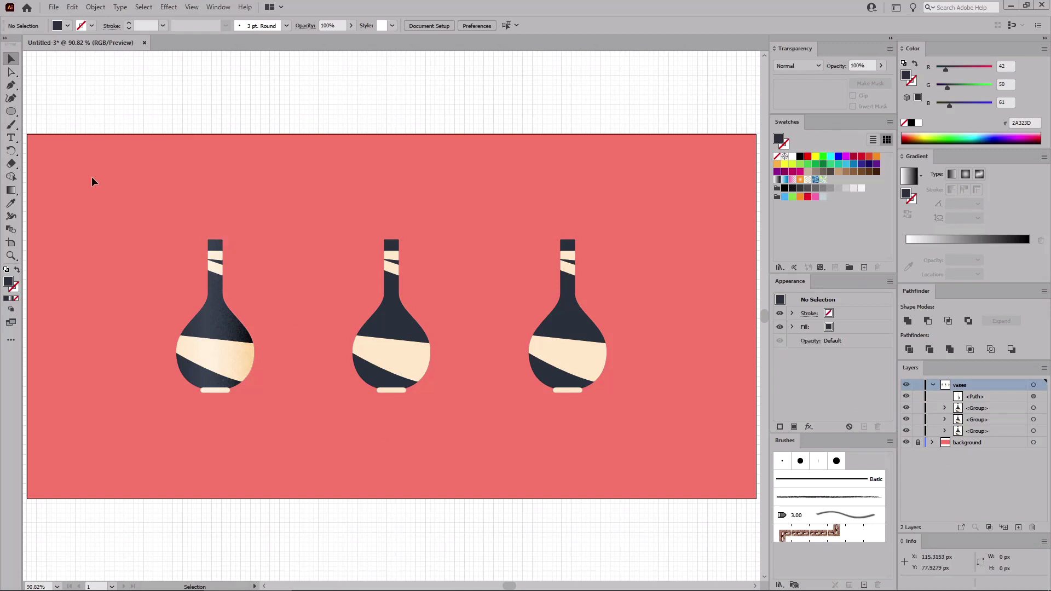
Step: Draw a 145 x 145 px circle between the middle and right vases and fill it with pure yellow
left_click(10, 112)
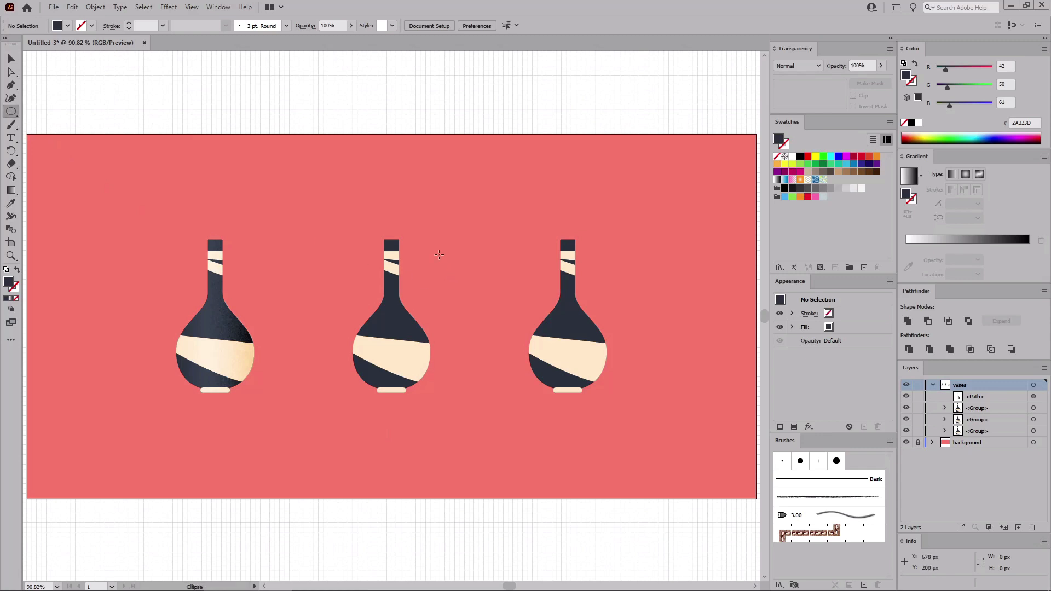
left_click(438, 254)
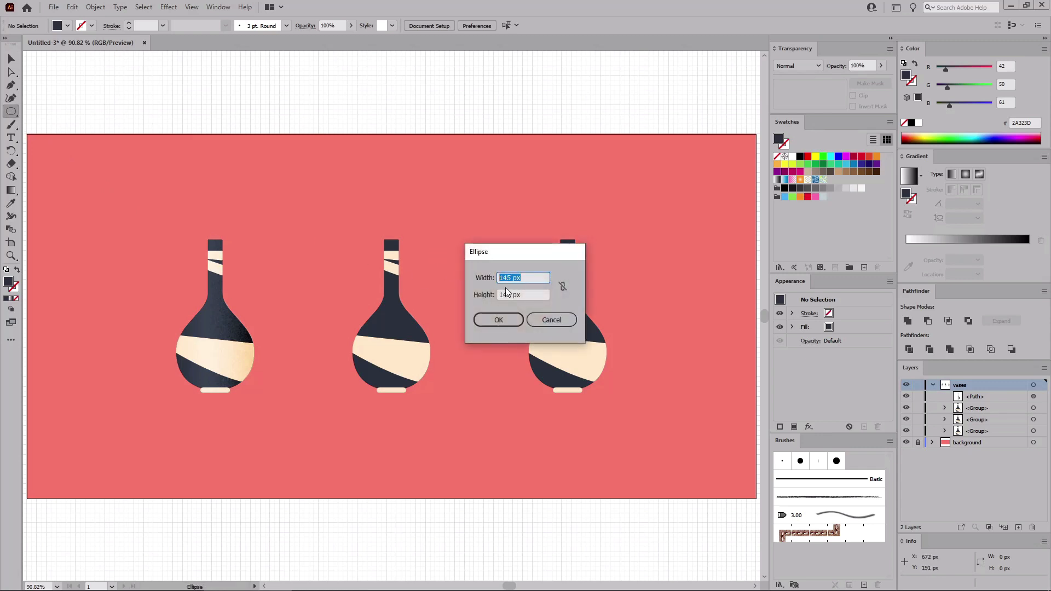
key("Tab")
left_click(500, 320)
left_click(831, 327)
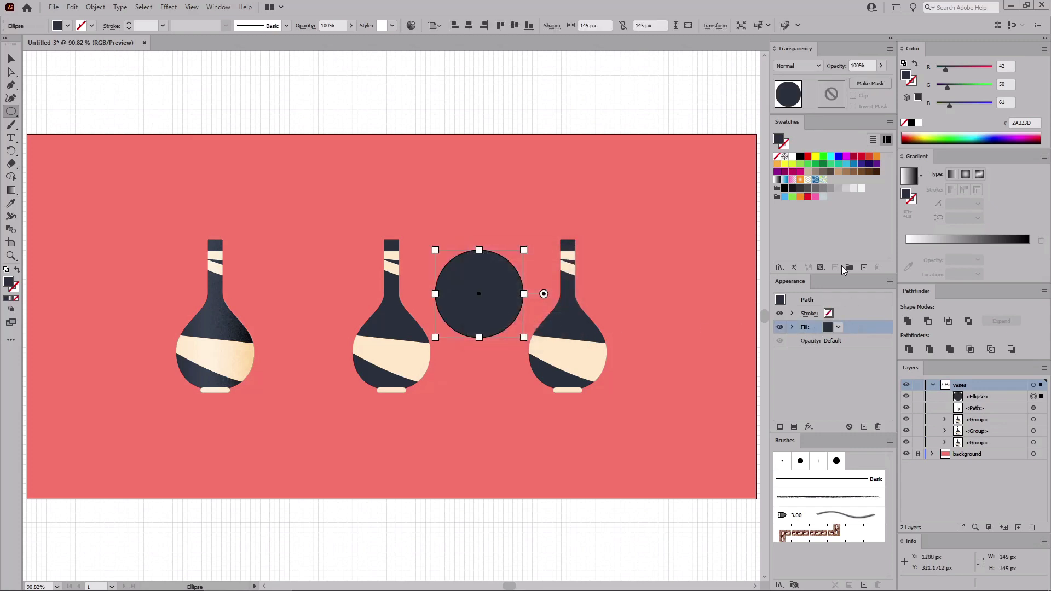
left_click(815, 157)
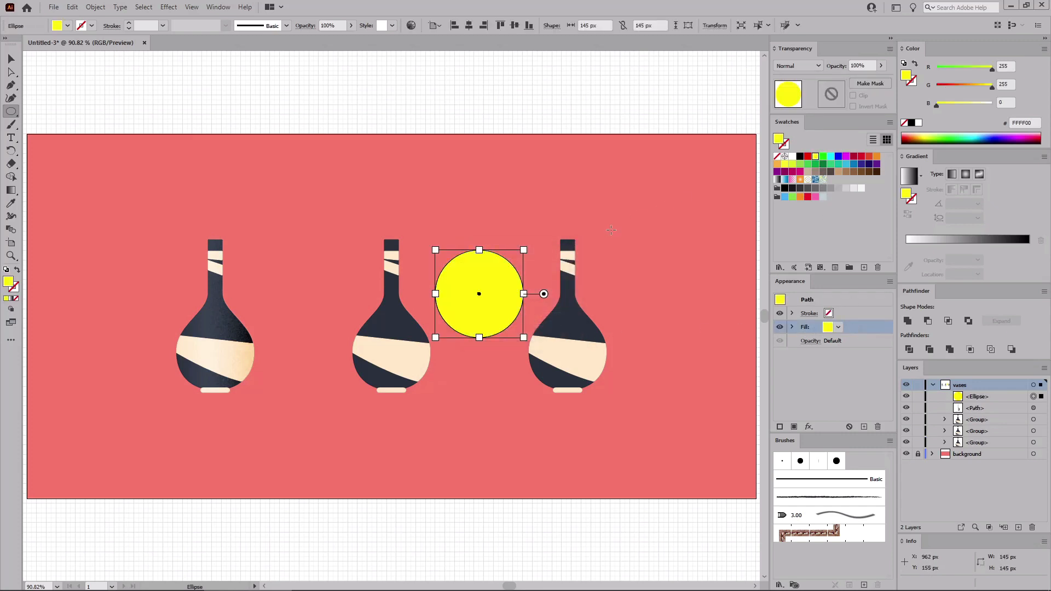
Step: Draw a 5 x 5 px circle inside the yellow circle and fill it with black
key("ctrl+1")
key("ctrl+plus")
key("ctrl+plus")
key("ctrl+plus")
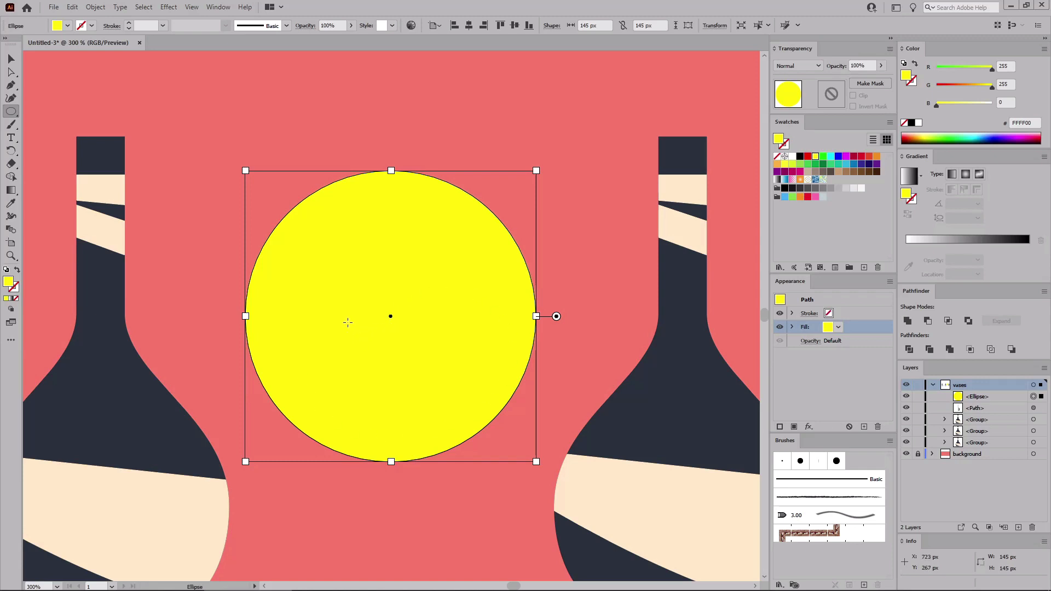
left_click(355, 272)
type("5")
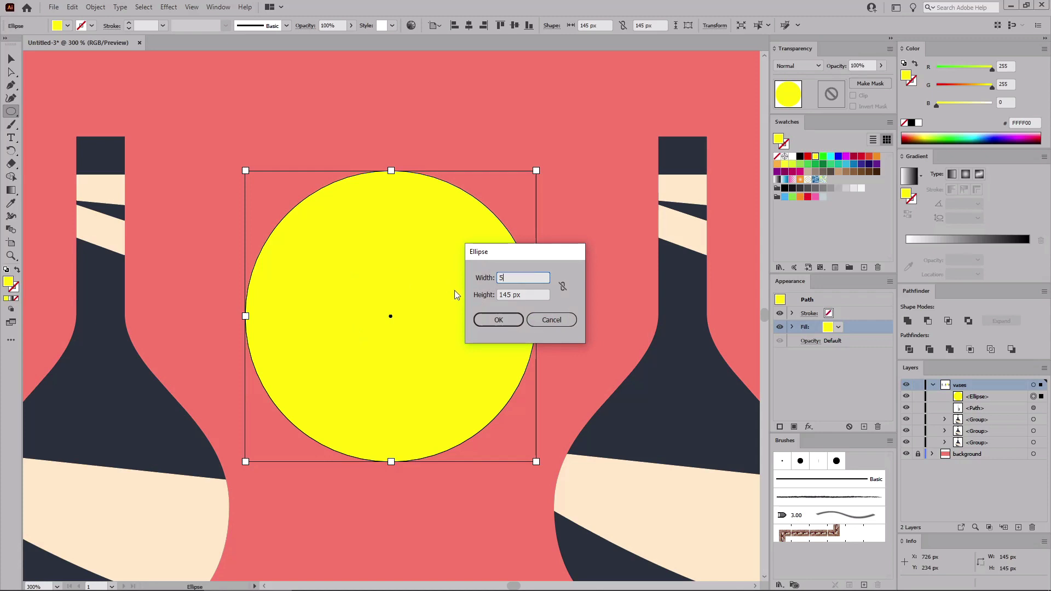
key("Tab")
type("5")
left_click(499, 318)
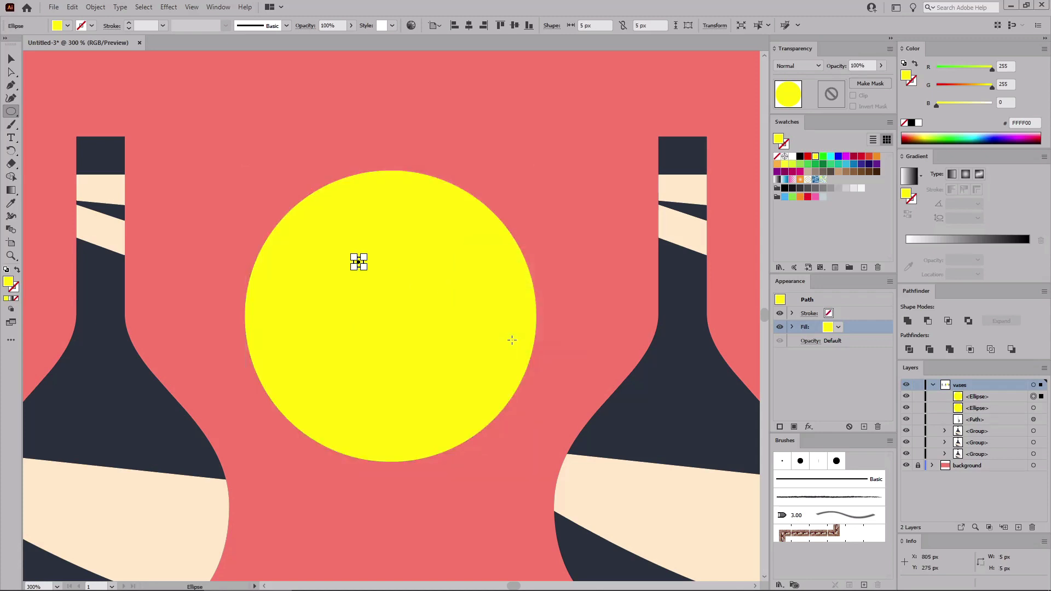
left_click(799, 157)
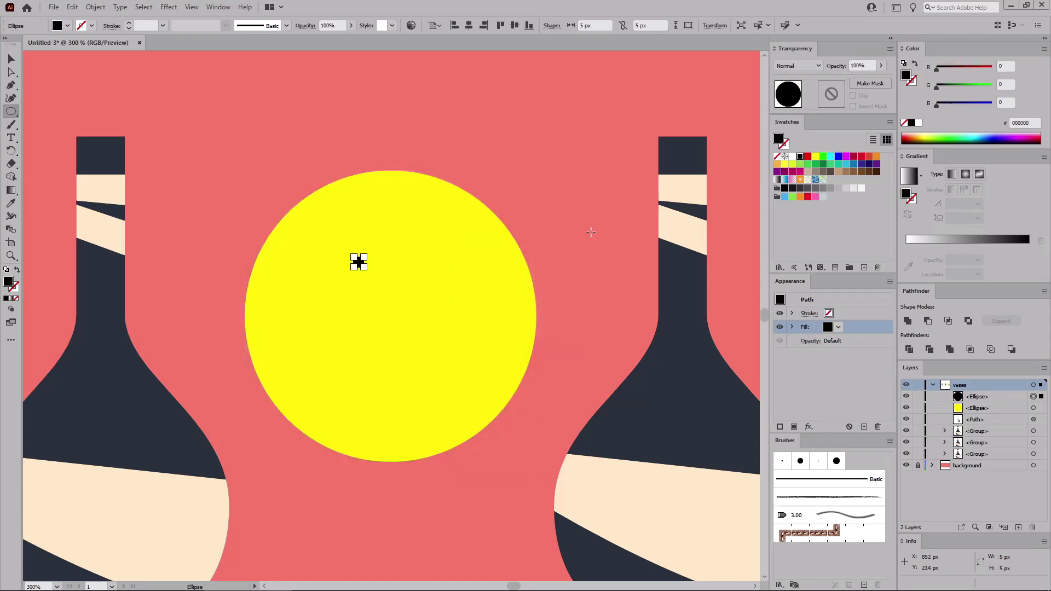
Step: Add a black 3 x 3 px circle inside the yellow circle, beside the 5 px dot
left_click(431, 308)
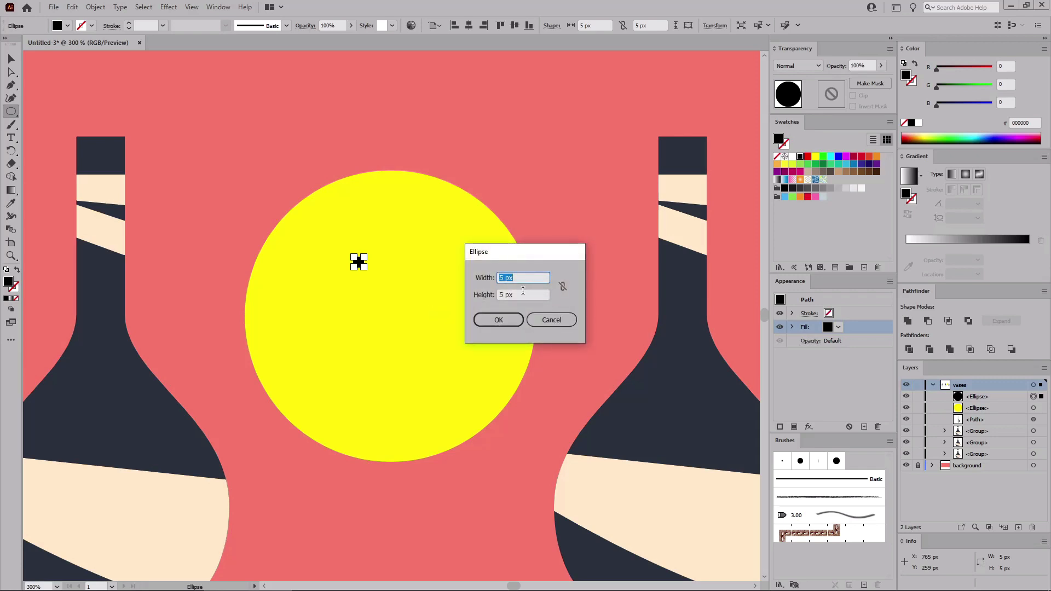
type("3")
key("Tab")
type("3")
left_click(503, 324)
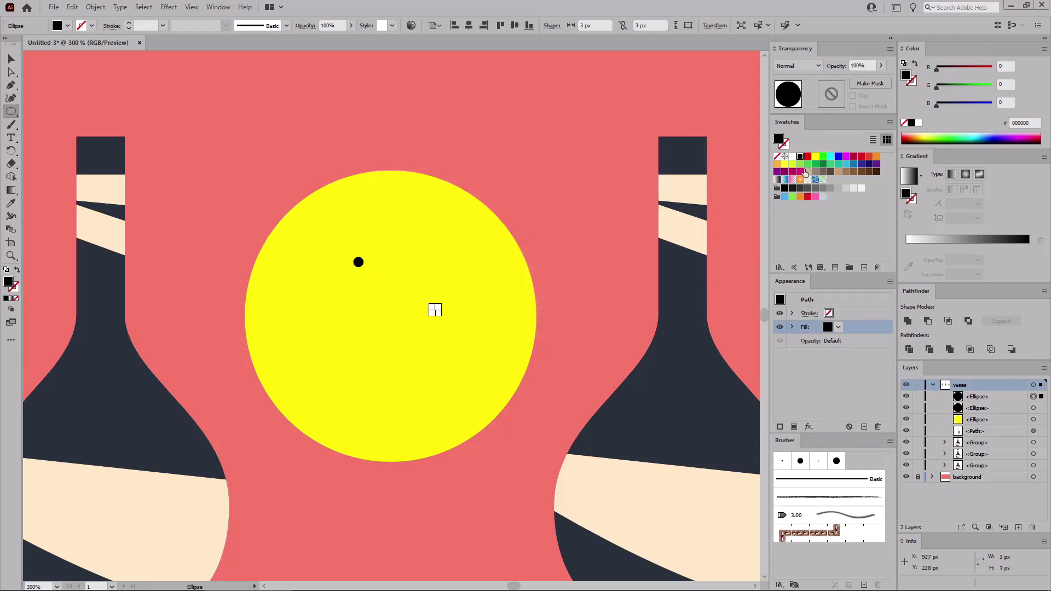
Step: Scatter copies of the 5 px and 3 px black dots across the yellow circle, and delete the yellow circle
left_click(11, 59)
left_click_drag(358, 264, 363, 308)
left_click_drag(433, 328, 405, 353)
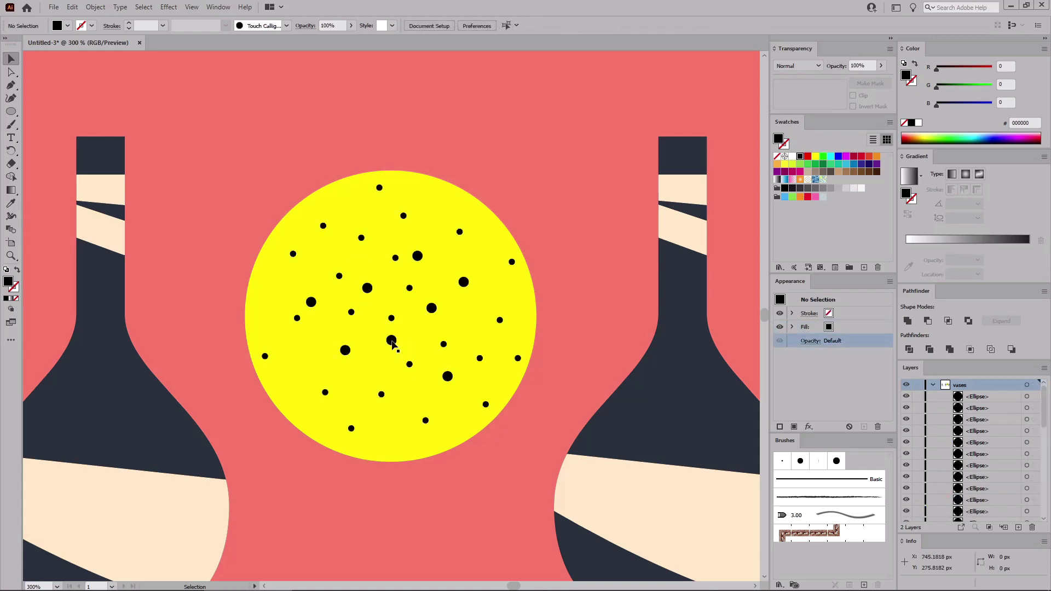
left_click(457, 409)
key("Delete")
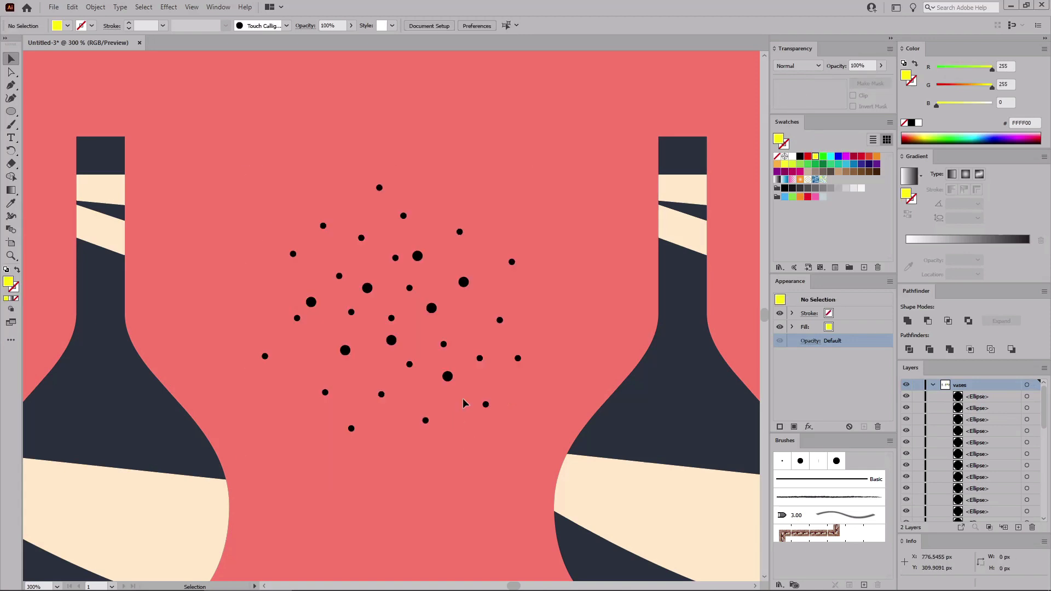
Step: Create a new scatter brush from all the black dots and name it Scatter Brush
left_click_drag(541, 171, 246, 458)
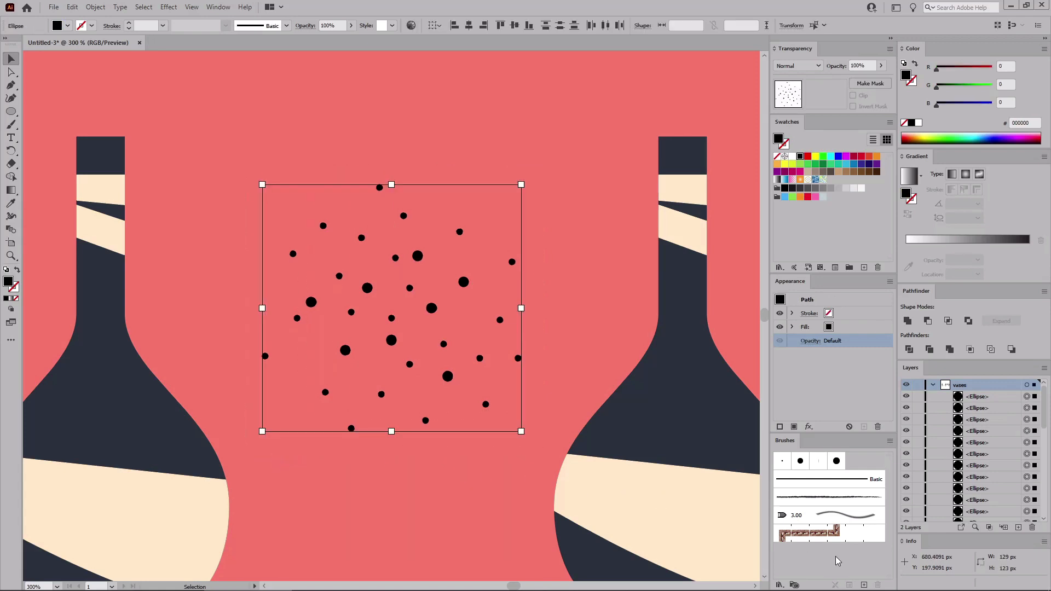
left_click(863, 584)
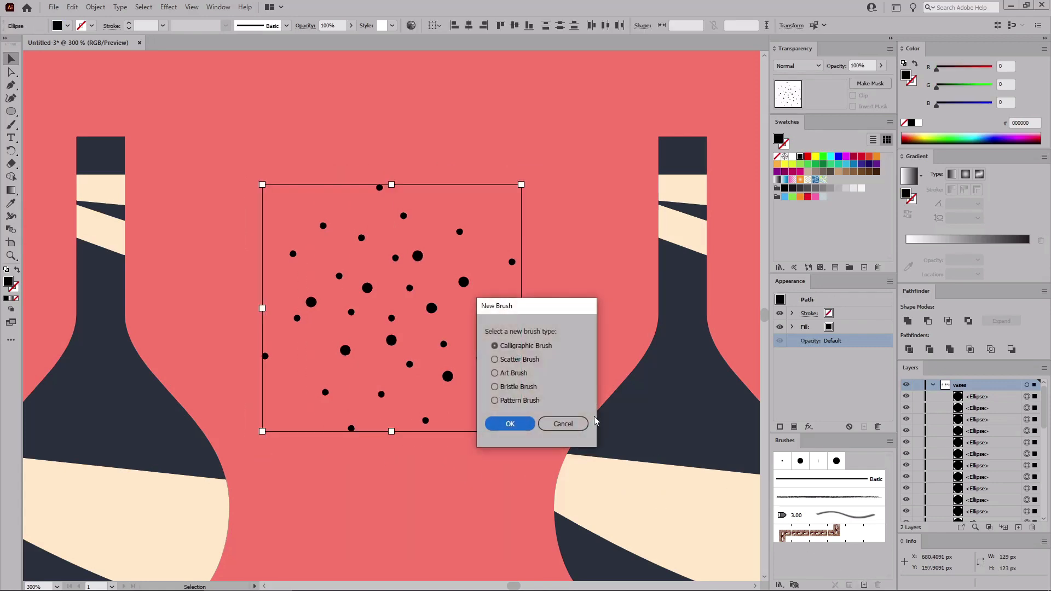
left_click(510, 359)
left_click(509, 422)
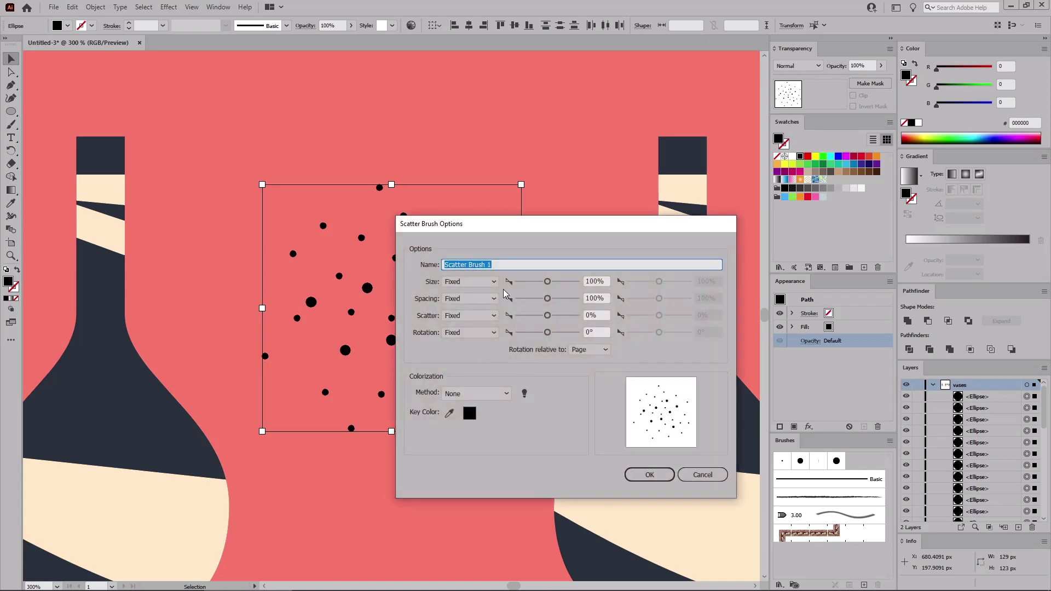
left_click(496, 265)
Step: Set the scatter brush's size to 20%, its spacing to 10% and its rotation to -120°
left_click_drag(594, 281, 569, 284)
type("2")
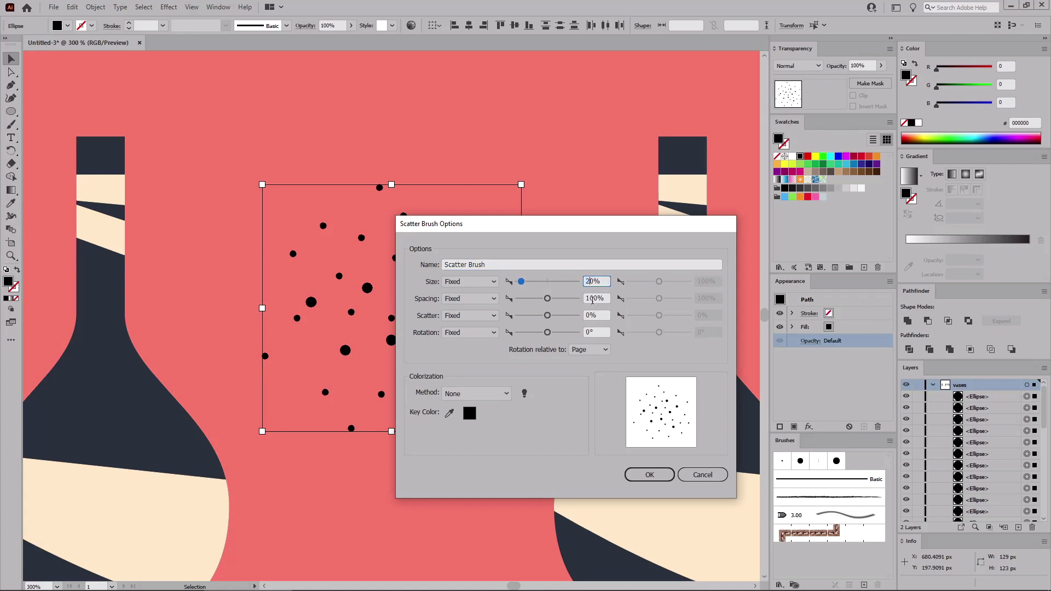
key("Tab")
type("1")
left_click_drag(600, 315, 587, 333)
type("-120")
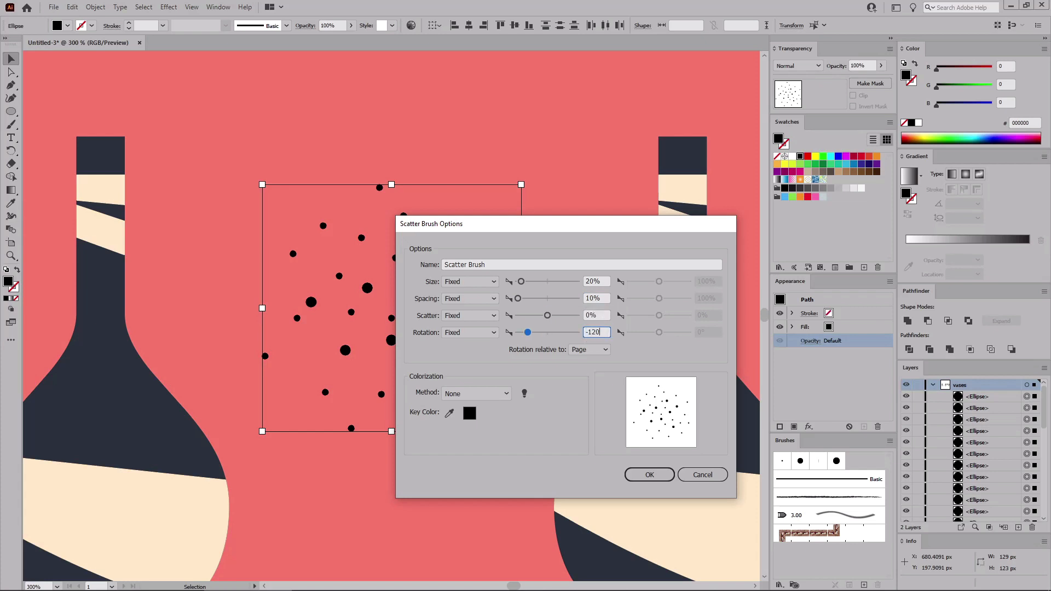
Step: Set the brush's colorization method to Tints, save the brush and delete the source dots from the artboard
left_click(504, 394)
left_click(485, 412)
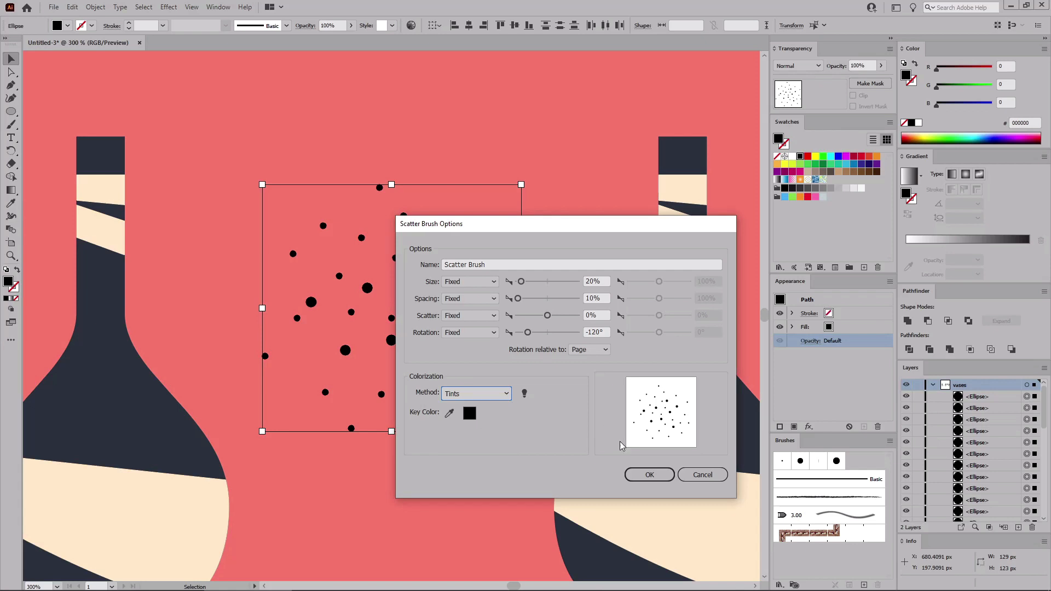
left_click(650, 475)
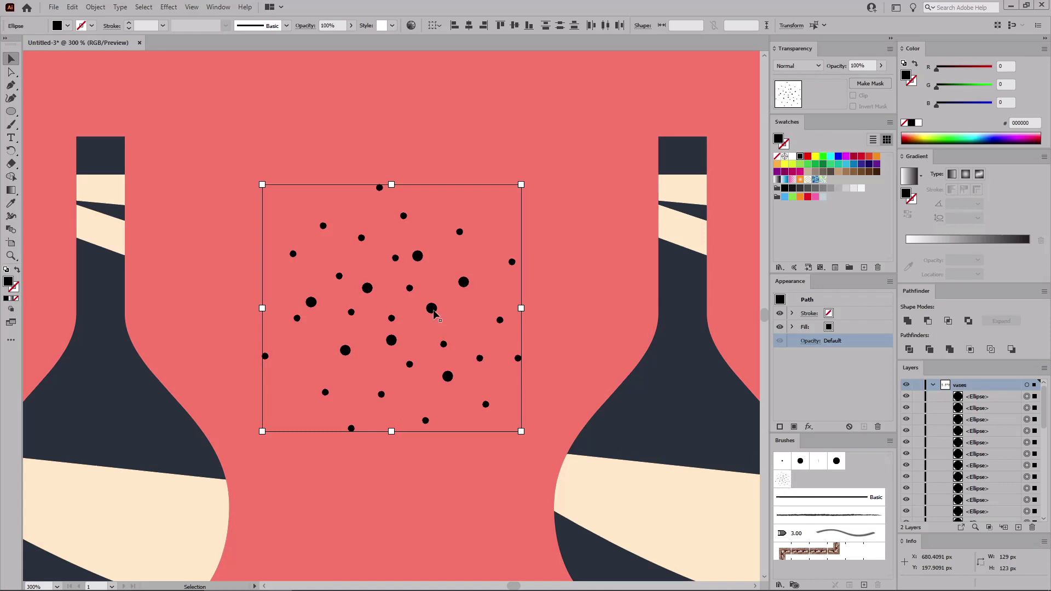
key("Delete")
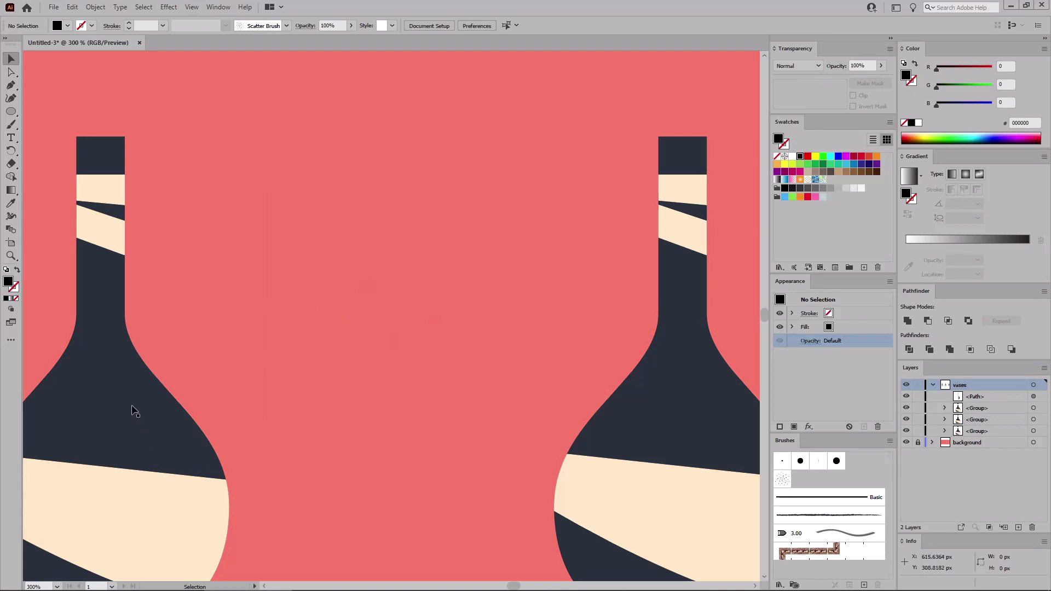
Step: Copy only the dark body and the cream base of the middle vase
left_click(131, 412)
key("a")
key("ctrl+minus")
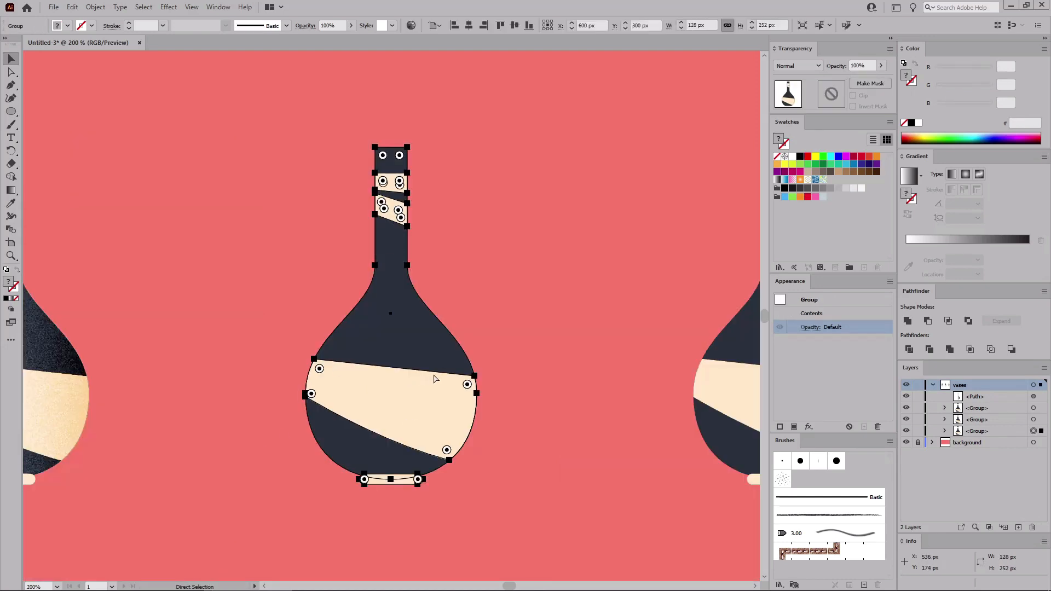
key("v")
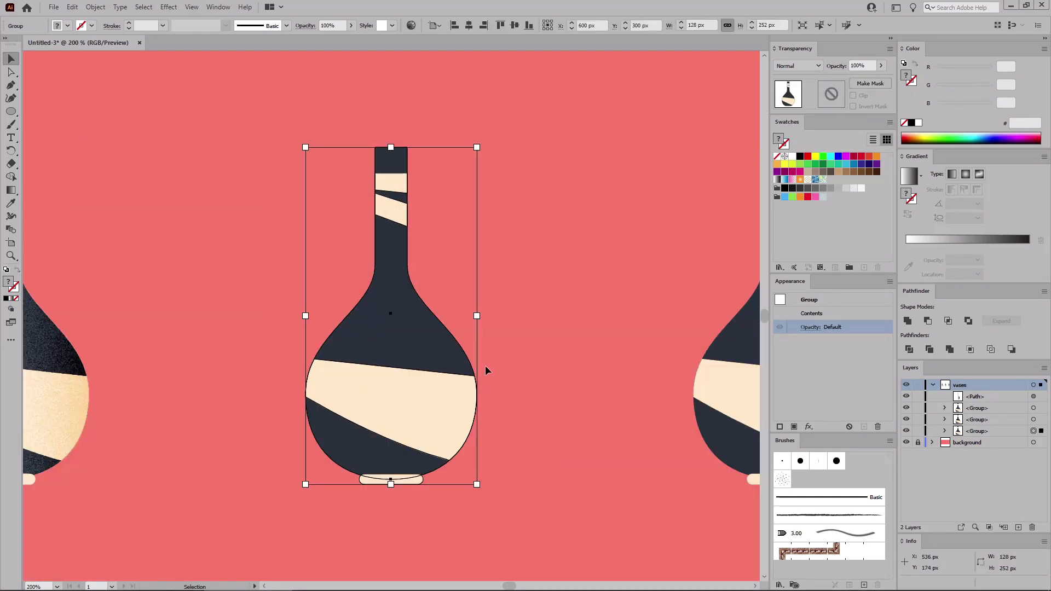
left_click(11, 72)
key("ctrl+shift+a")
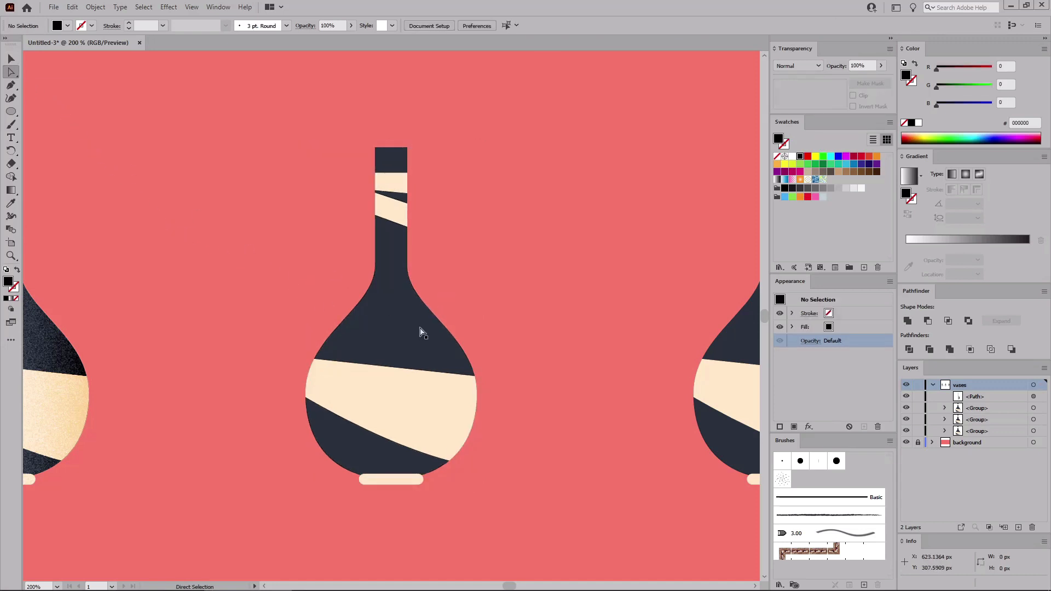
left_click(413, 333)
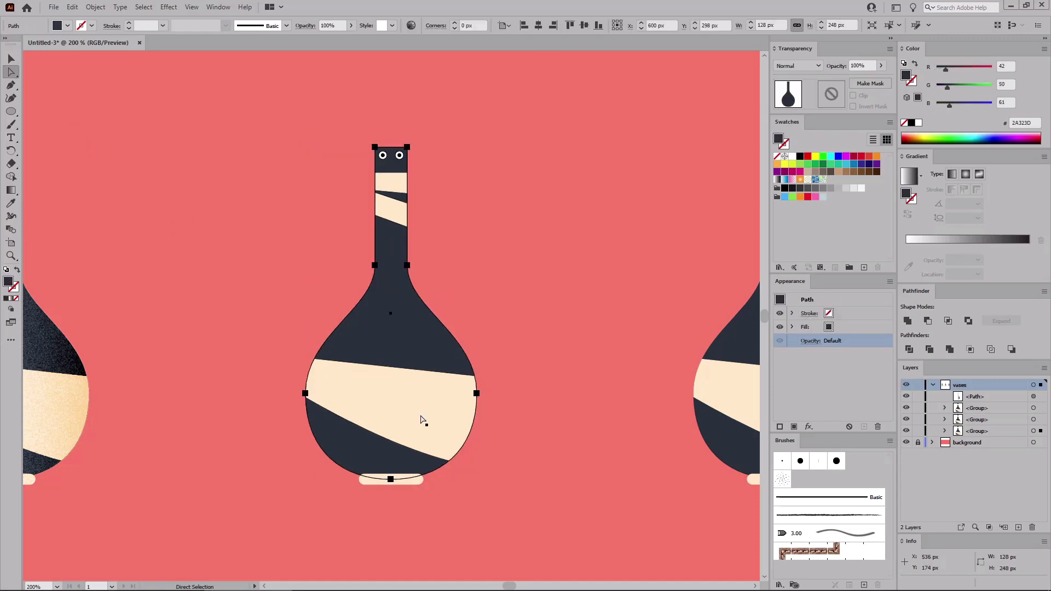
left_click(413, 483, "shift")
key("v")
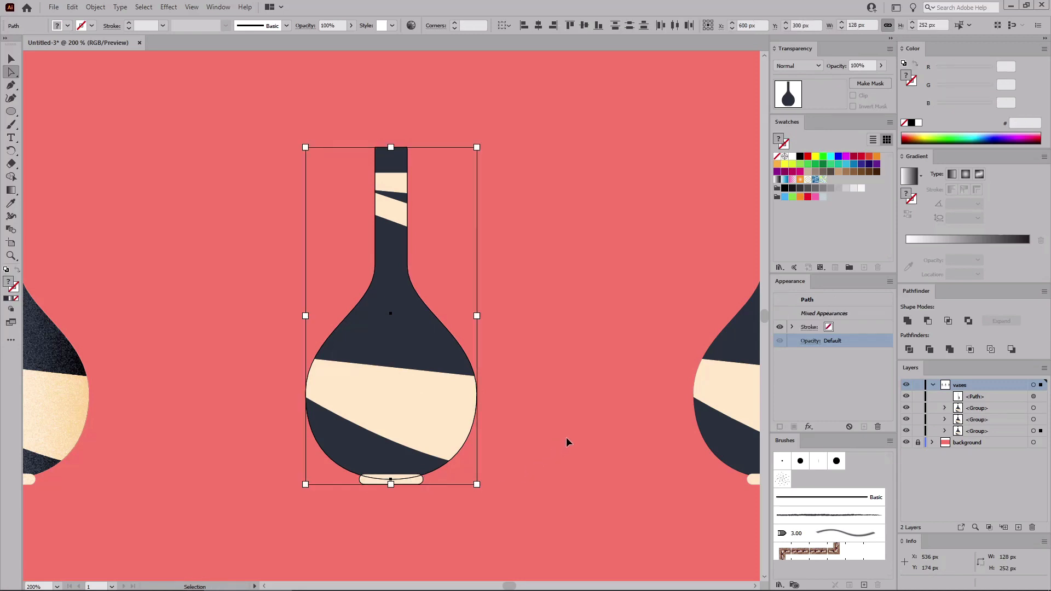
key("a")
left_click(546, 343)
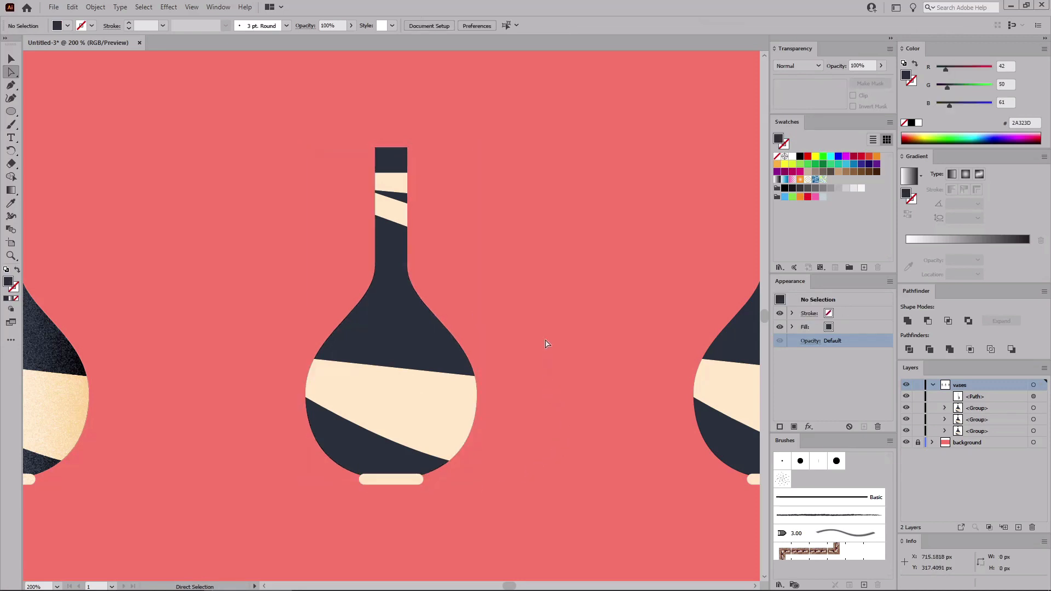
Step: Paste the middle vase's body and base in place above the groups and unite them into one shape
key("v")
key("ctrl+f")
key("a")
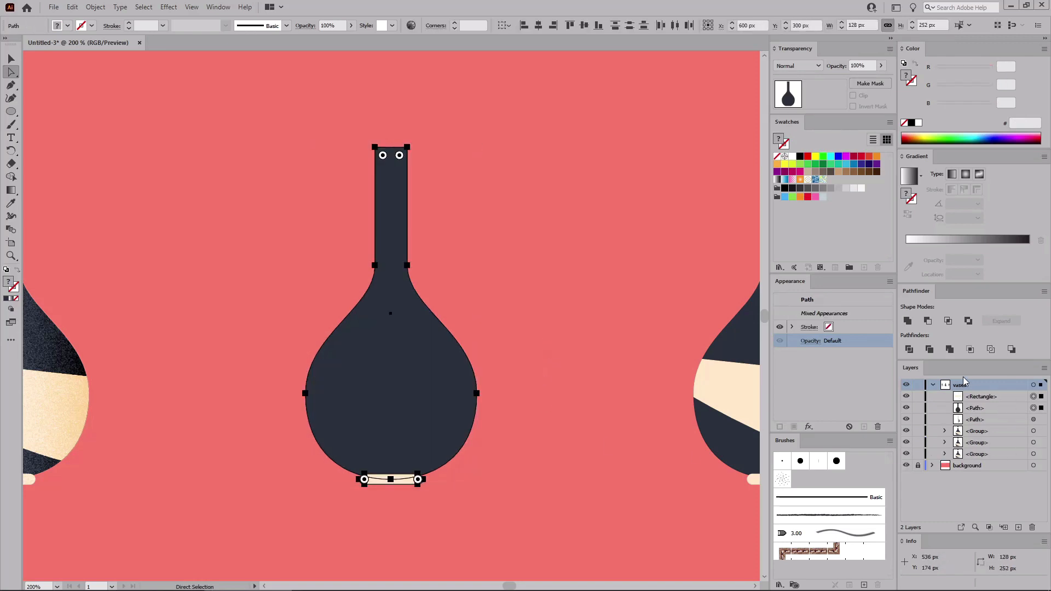
left_click(907, 322)
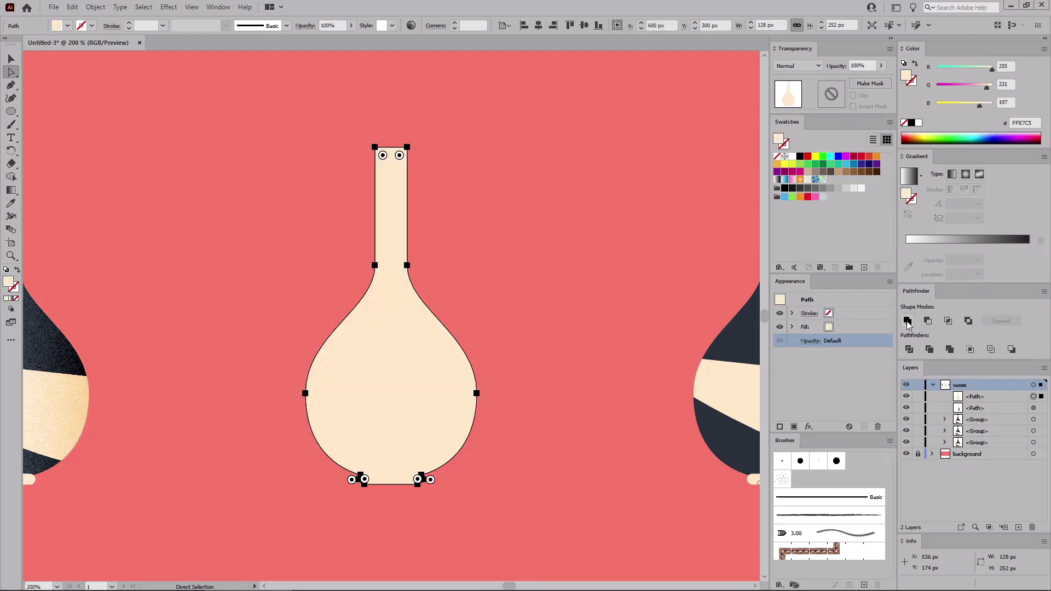
left_click(581, 280)
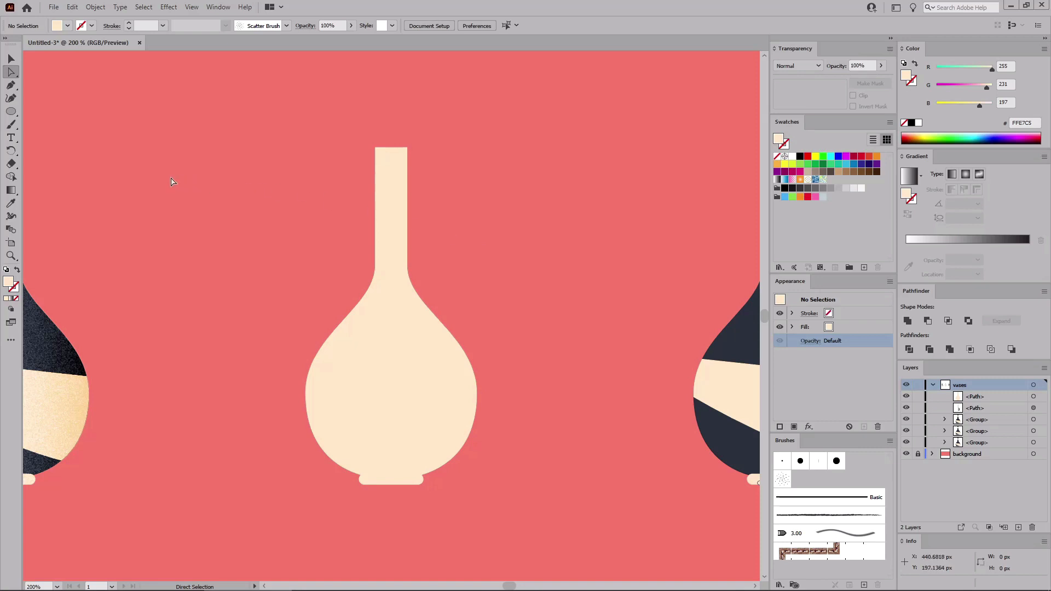
Step: Paint cream scatter brush strokes along the united vase's right edge, about 253 px tall, and its left edge from the neck down
left_click(11, 124)
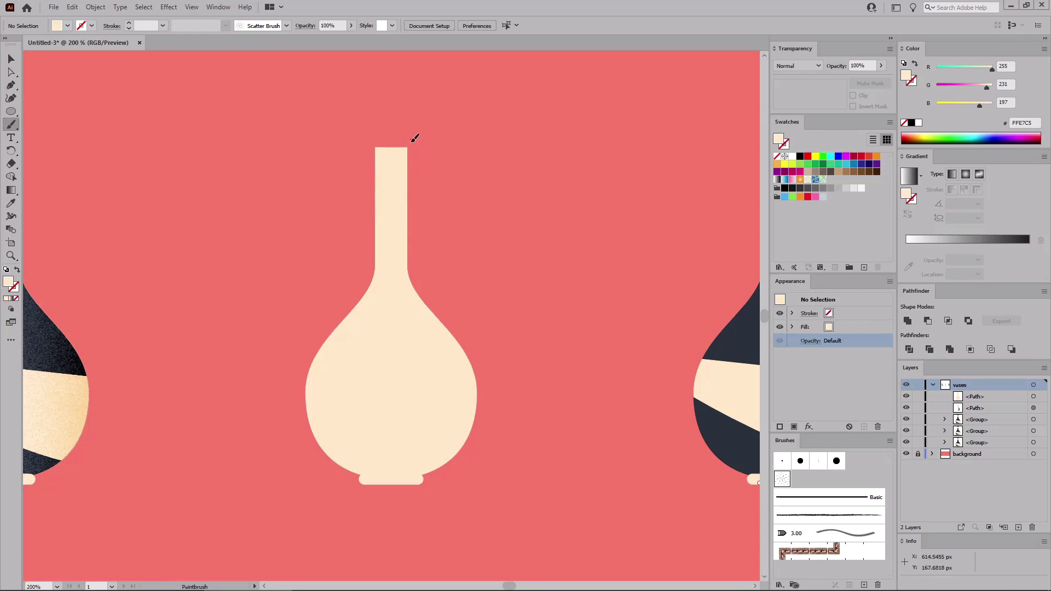
mouse_move(411, 140)
left_mouse_down()
mouse_move(412, 279)
mouse_move(466, 397)
mouse_move(466, 424)
mouse_move(440, 472)
left_mouse_up()
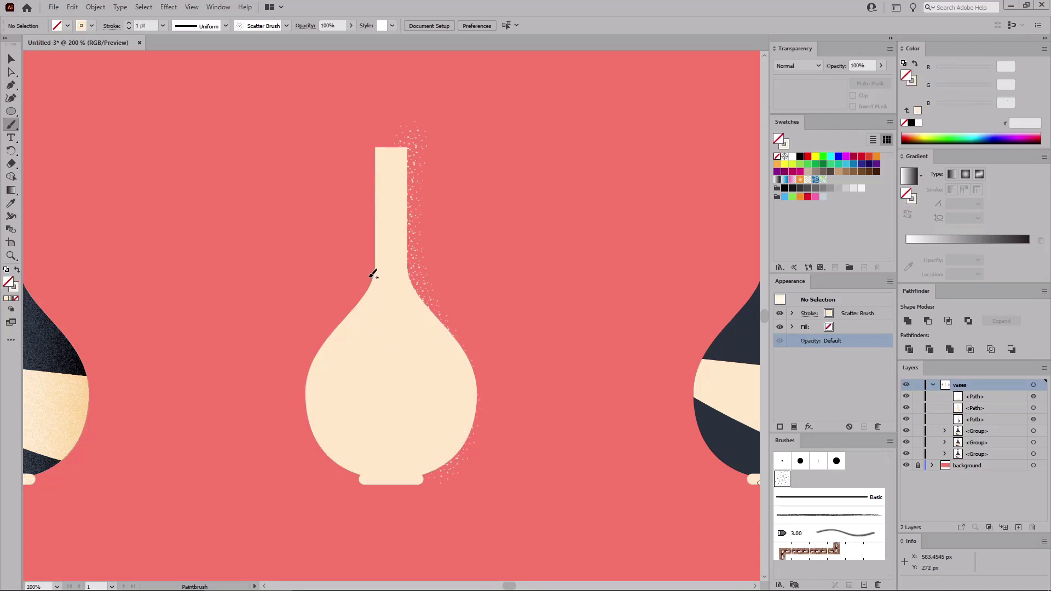
mouse_move(366, 264)
left_mouse_down()
mouse_move(314, 389)
mouse_move(336, 454)
mouse_move(353, 471)
left_mouse_up()
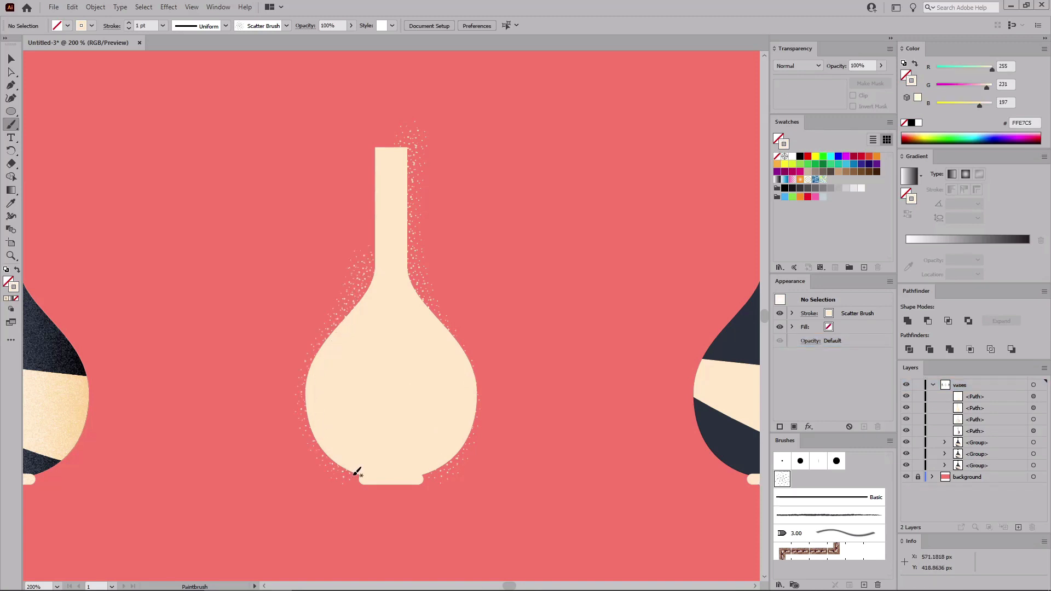
Step: Recolor the scatter brush strokes on the middle vase: white for the right-edge stroke and black for the left-edge stroke
left_click(11, 59)
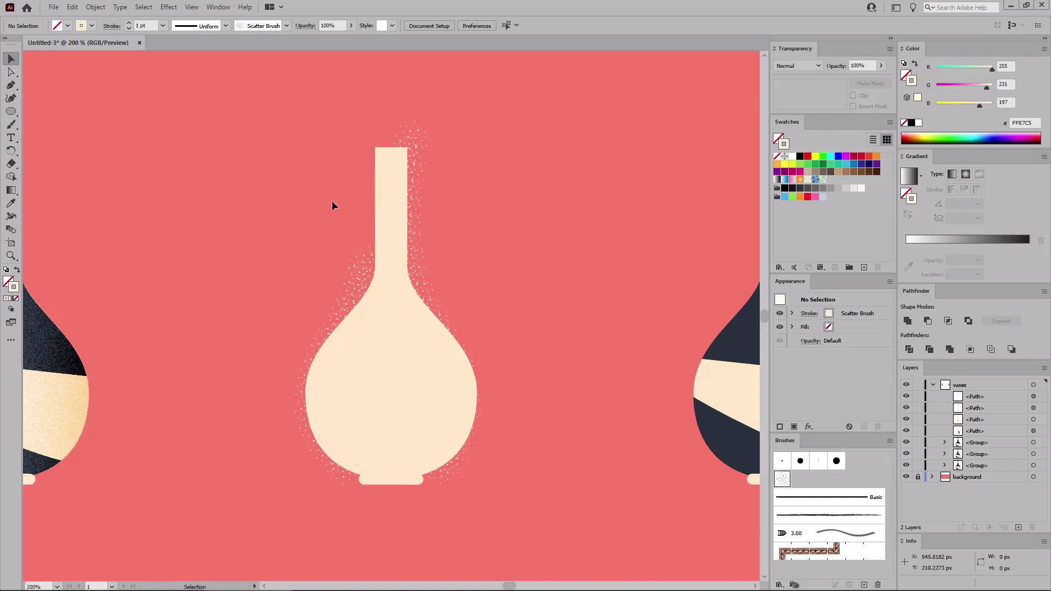
left_click(417, 265)
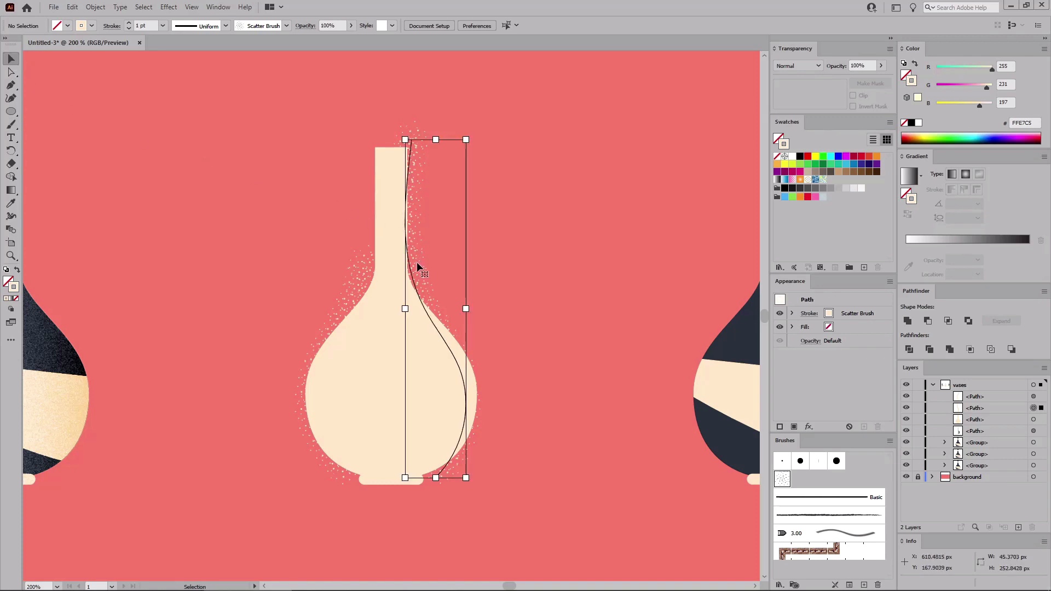
left_click(810, 313)
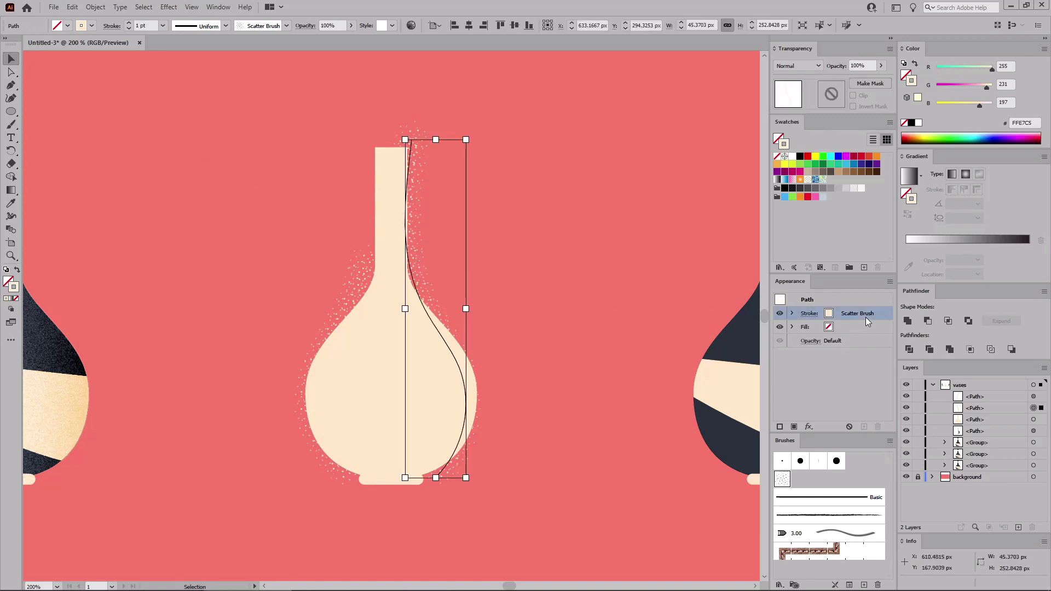
left_click(792, 157)
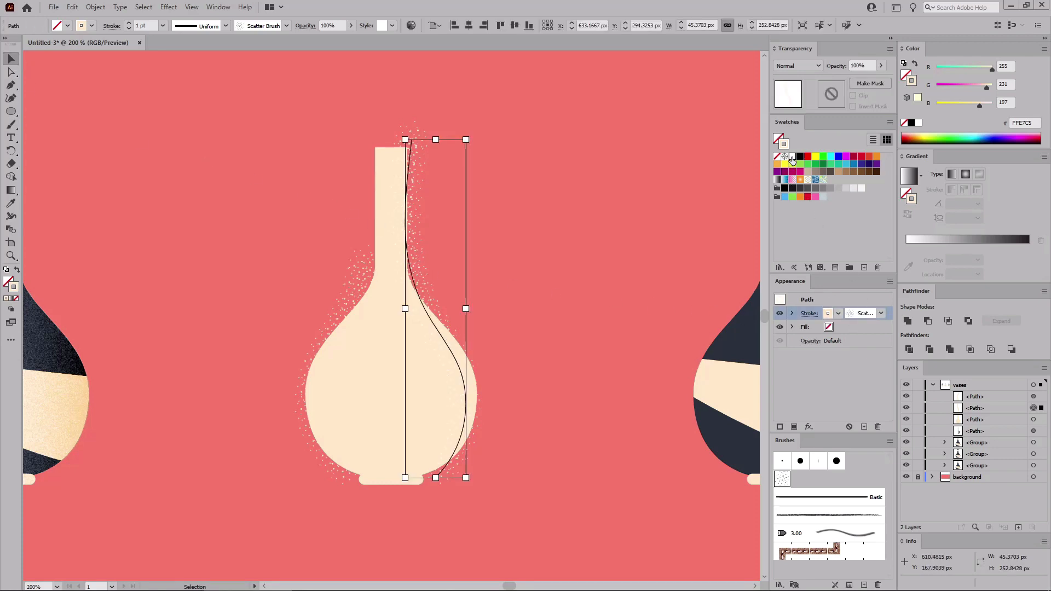
left_click(351, 293)
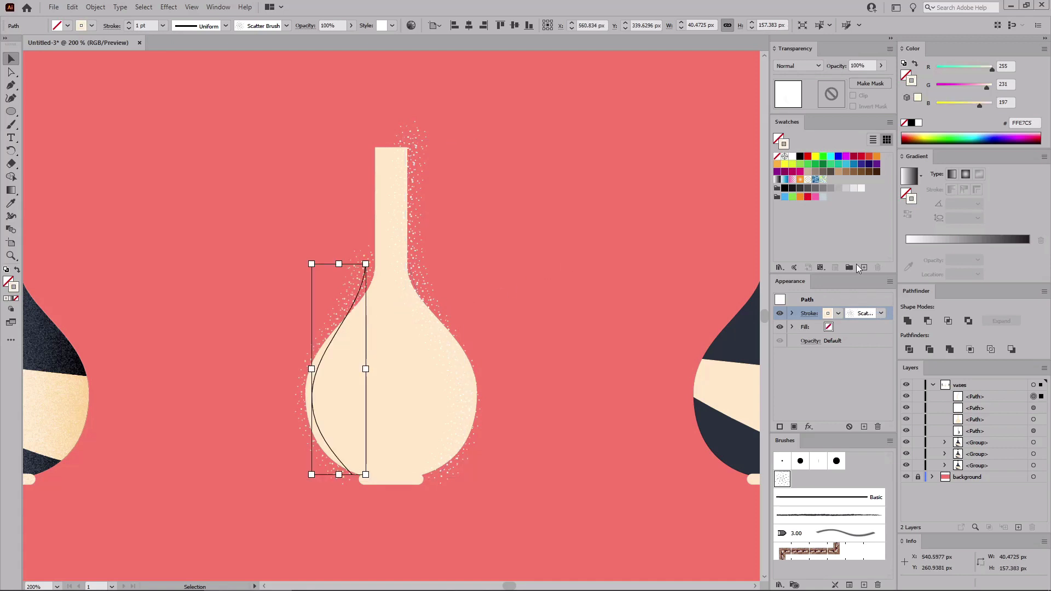
left_click(799, 157)
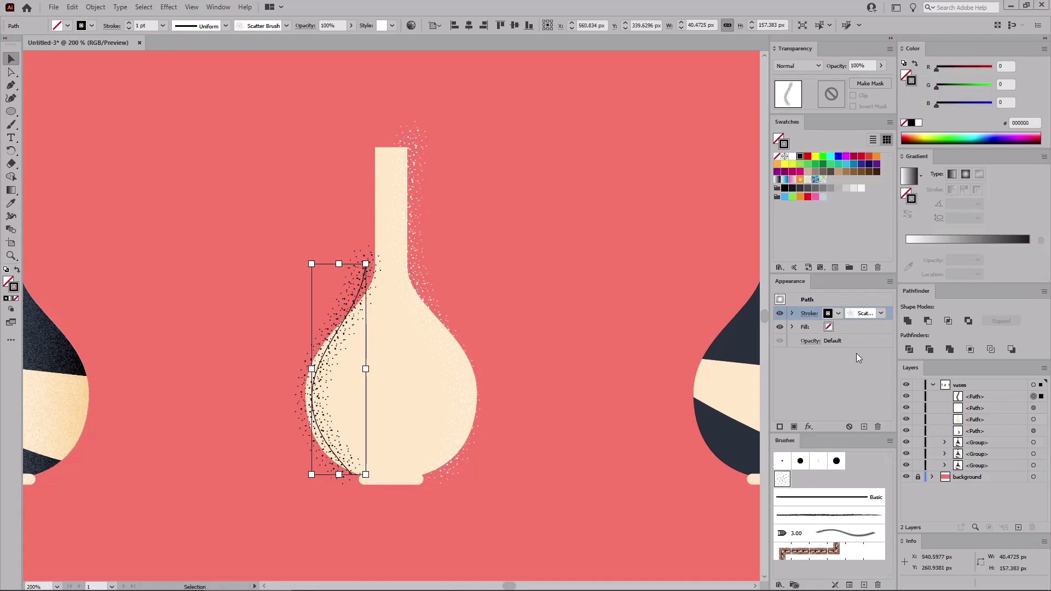
Step: Bring the united vase shape above both scatter strokes and make it a clipping mask around them
left_click_drag(989, 416, 1003, 395)
left_click(1033, 397)
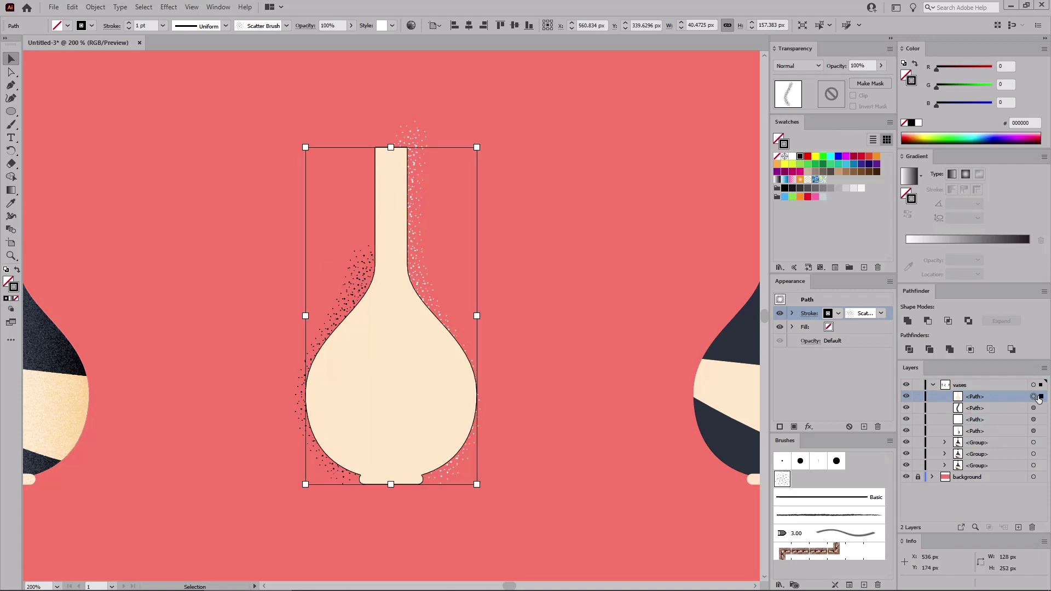
left_click(1033, 409, "shift")
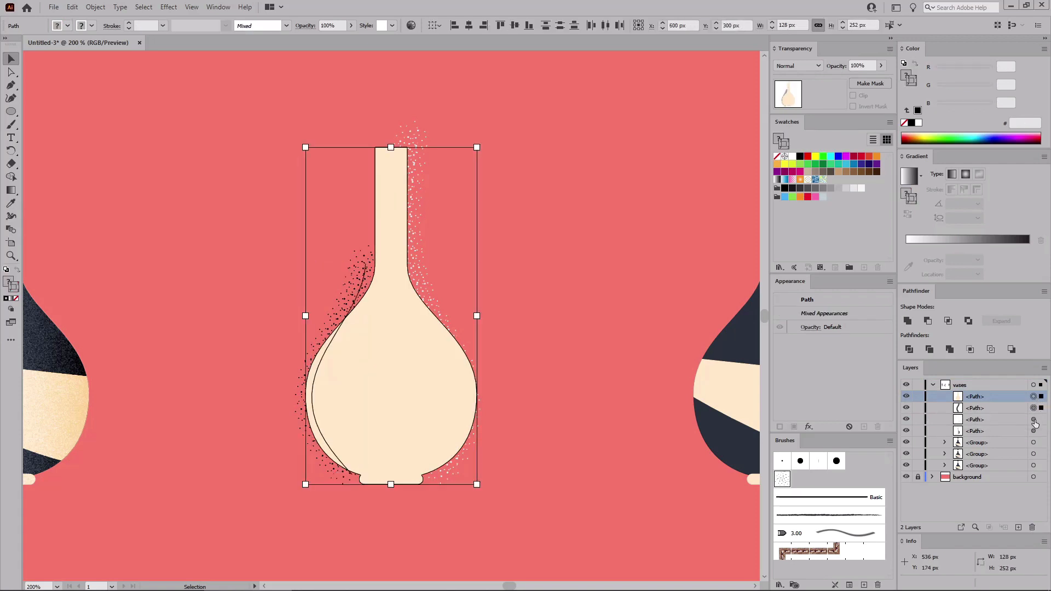
left_click(1034, 420, "shift")
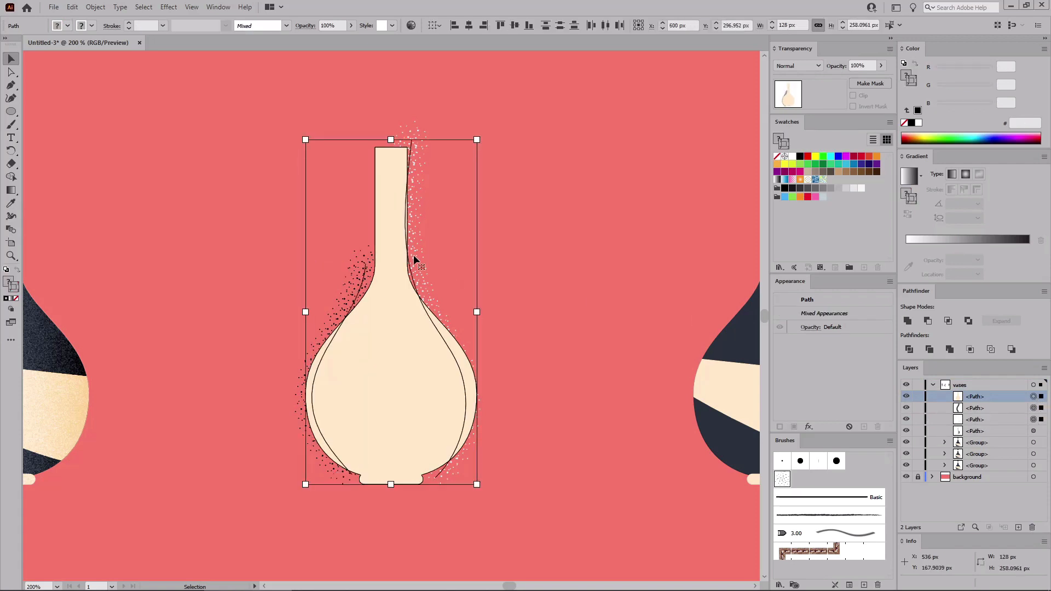
left_click(95, 7)
mouse_move(168, 390)
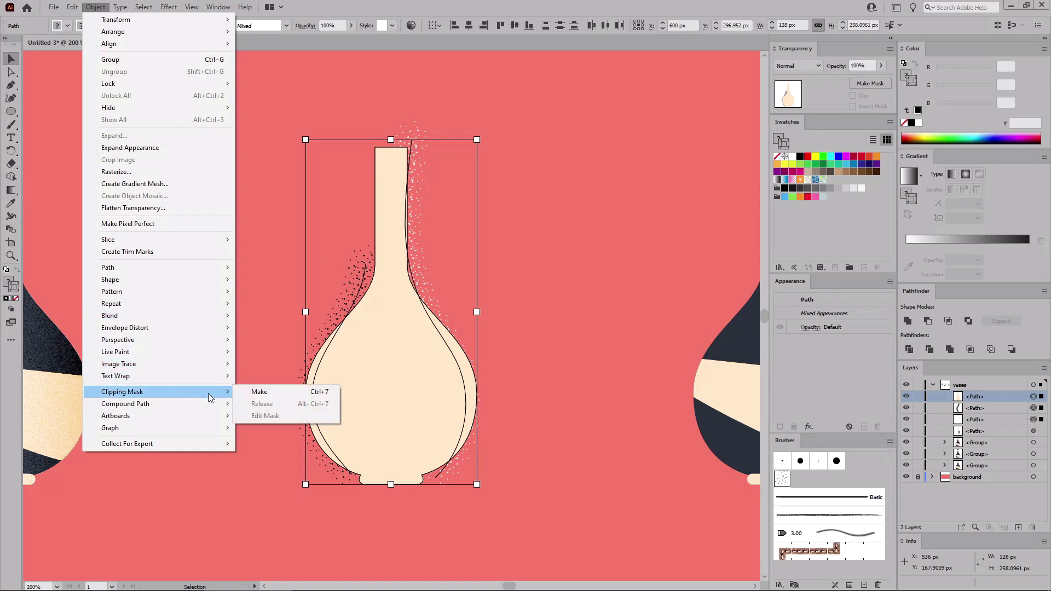
left_click(258, 392)
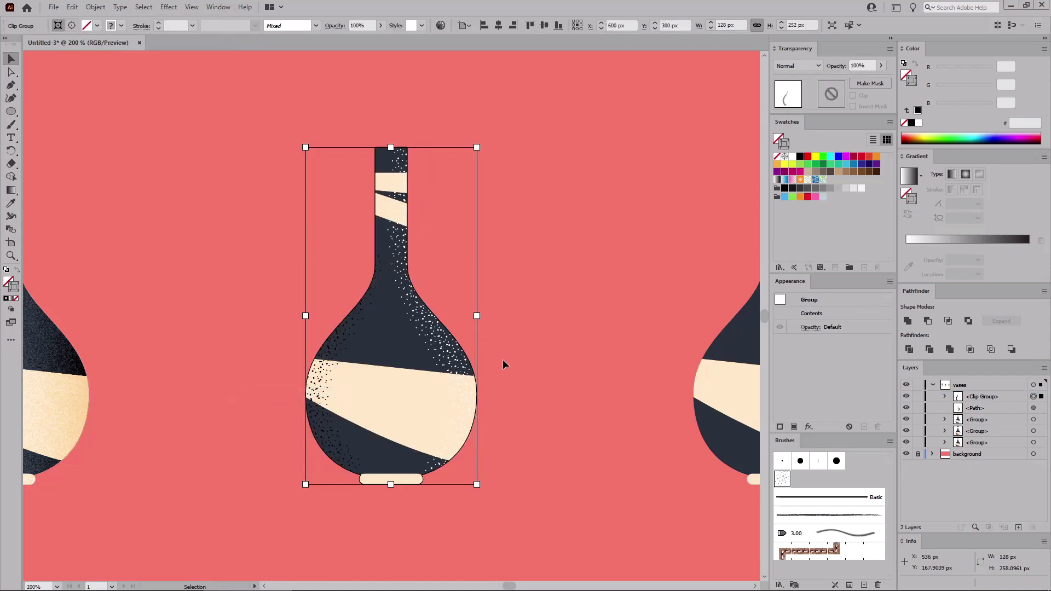
left_click(483, 377)
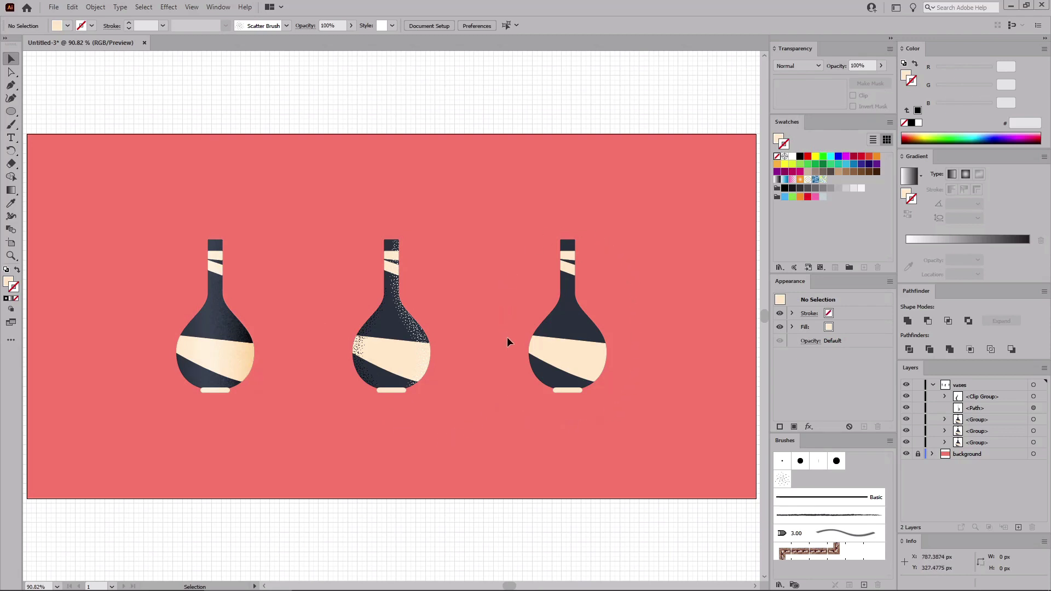
Step: Copy only the dark body and the cream base of the right vase
left_click(574, 329)
key("a")
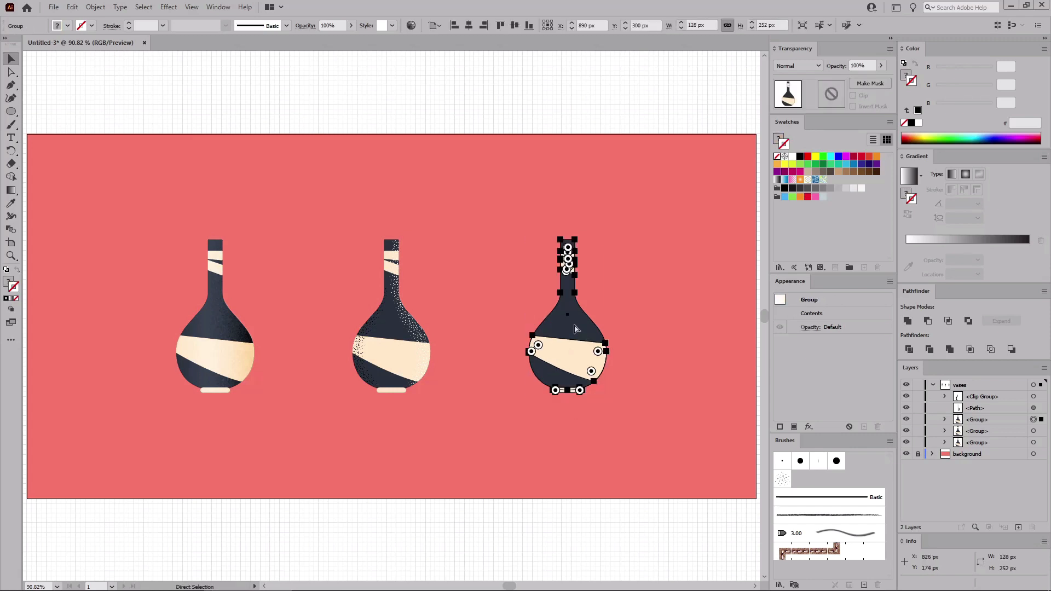
key("ctrl+1")
key("ctrl+equal")
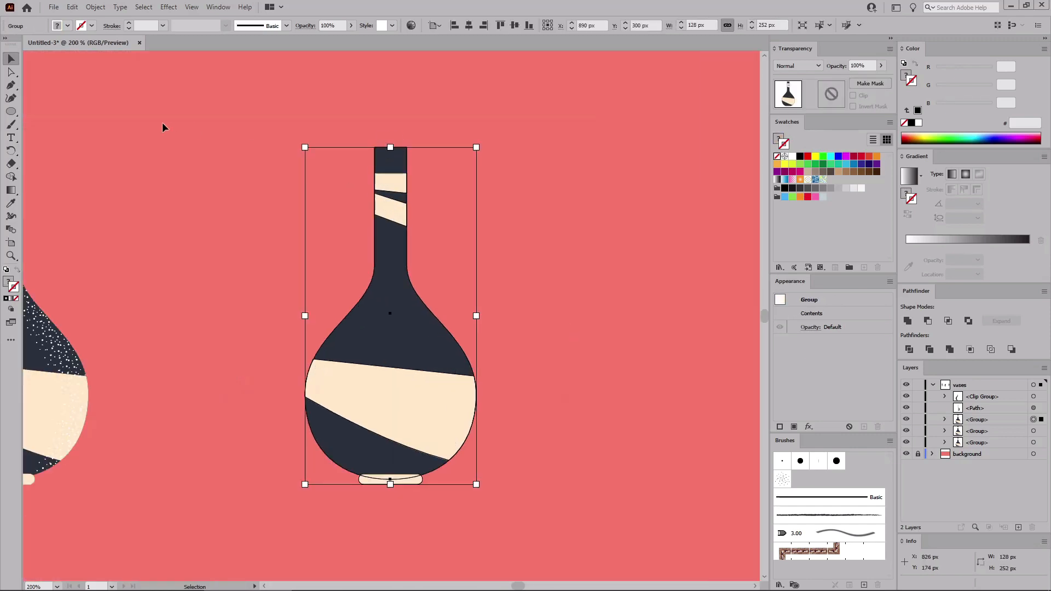
left_click(11, 73)
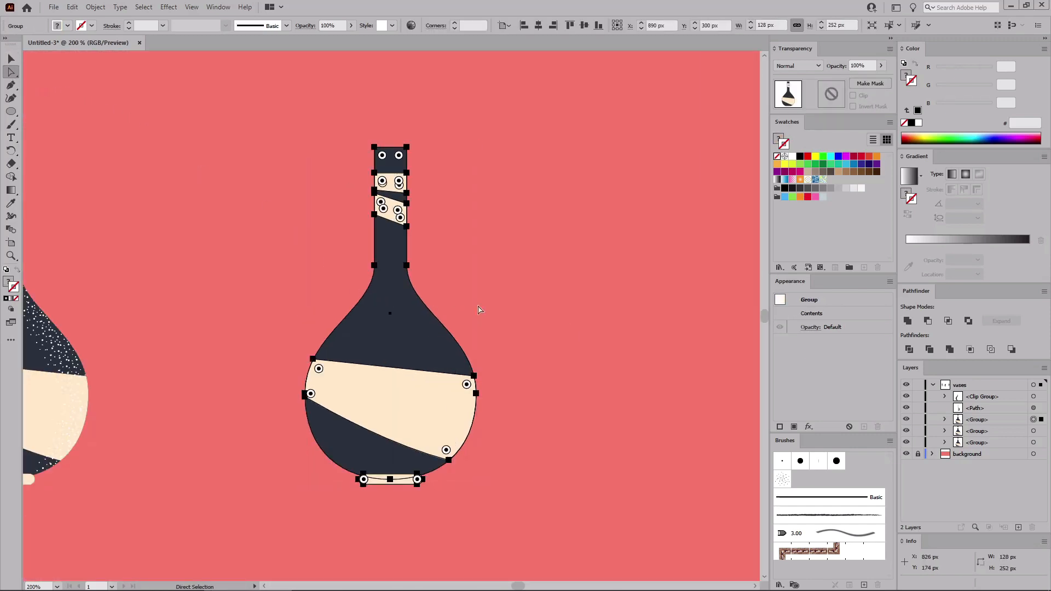
left_click(479, 310)
left_click(408, 329)
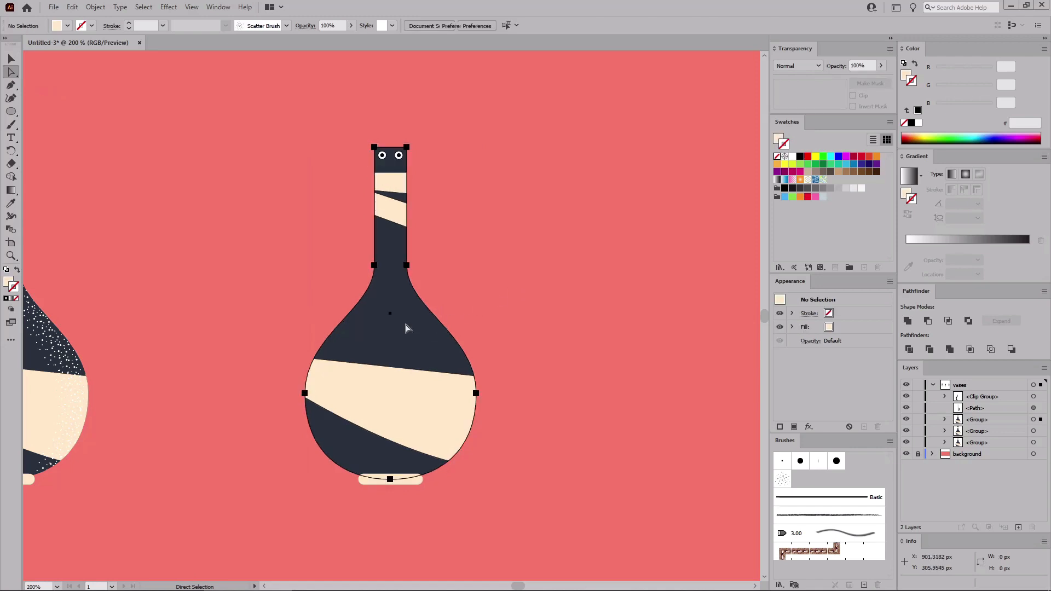
left_click(411, 485, "shift")
key("v")
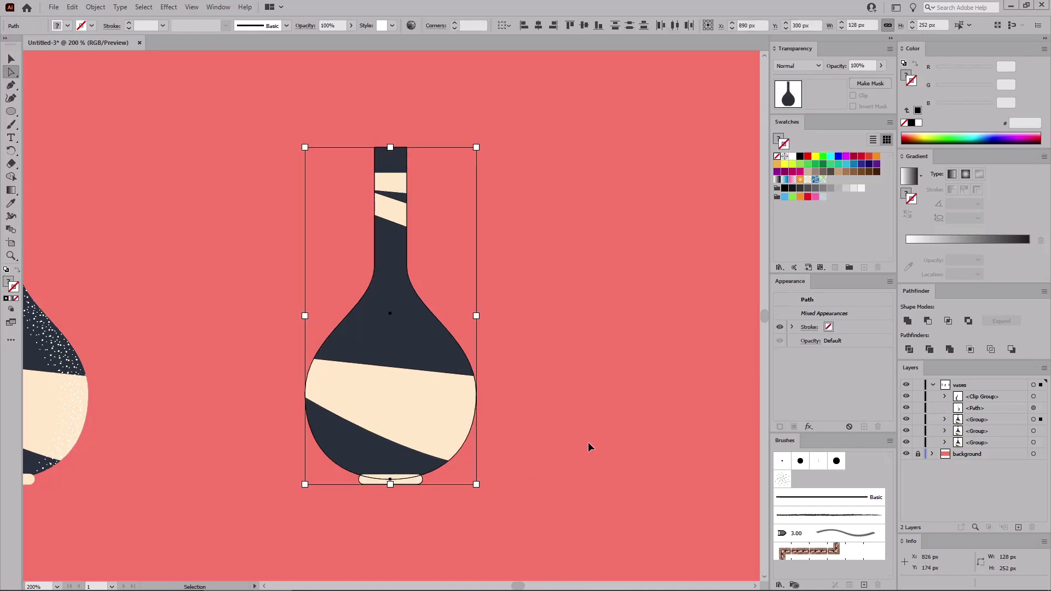
key("a")
left_click(581, 342)
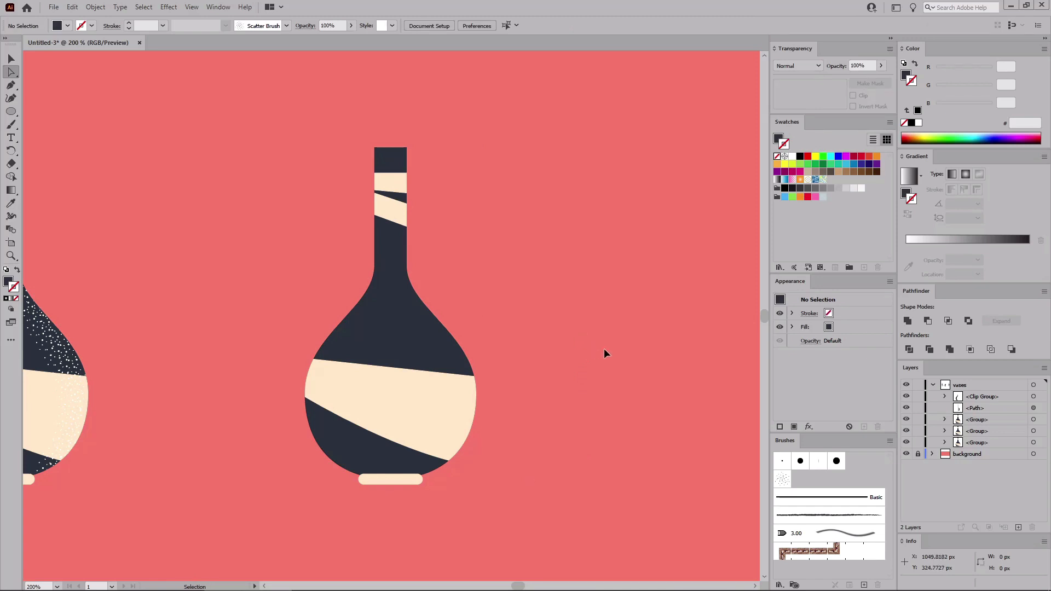
Step: Paste the right vase's body and base in place above the other artwork and unite them into one shape
key("ctrl+f")
key("a")
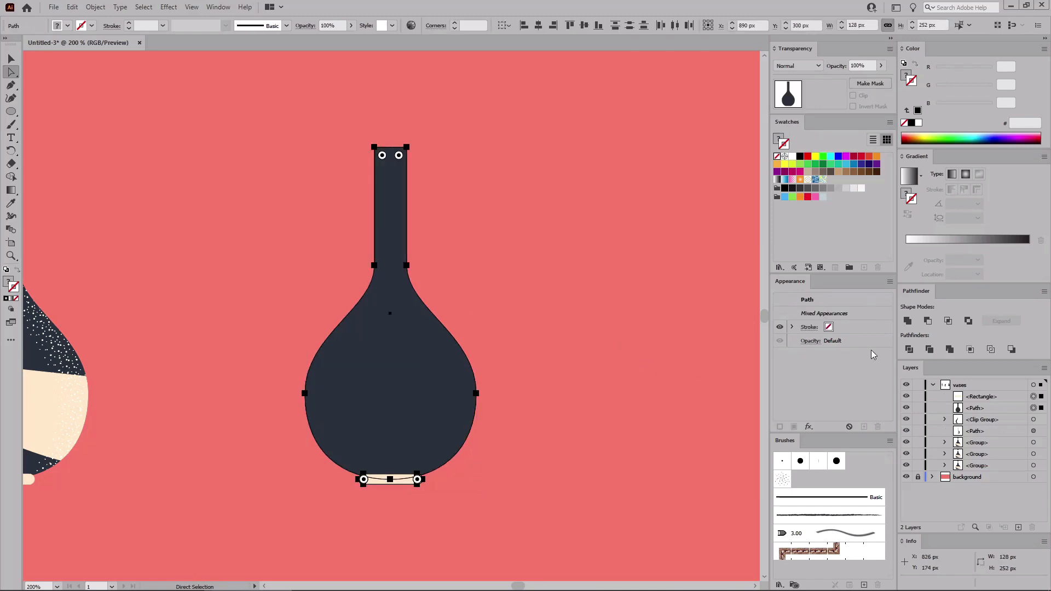
left_click(907, 321)
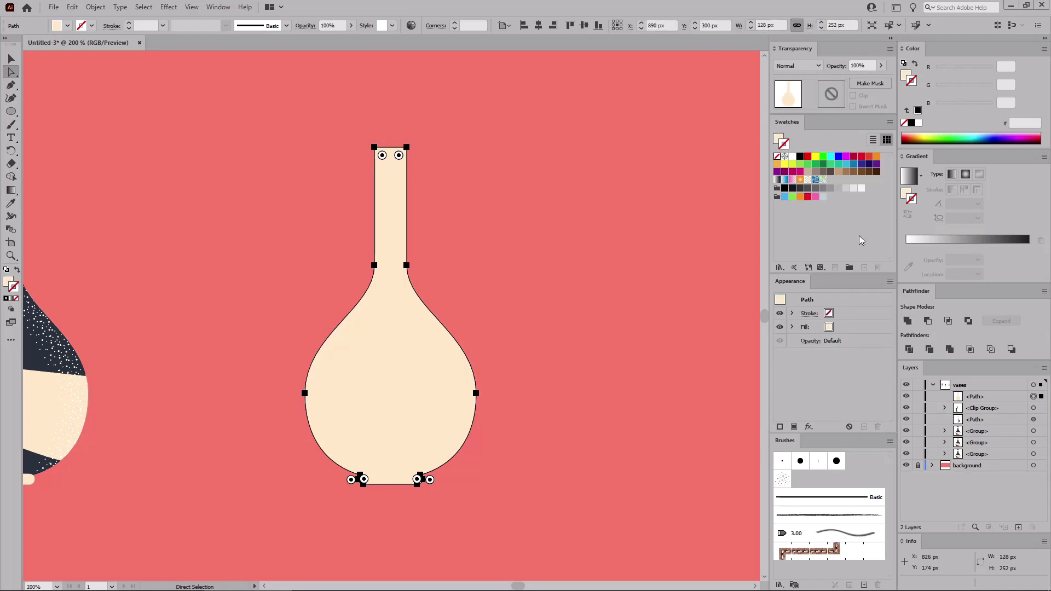
Step: Open the Basic Graphics_Textures pattern swatch library and place it clear of the right vase
left_click(889, 123)
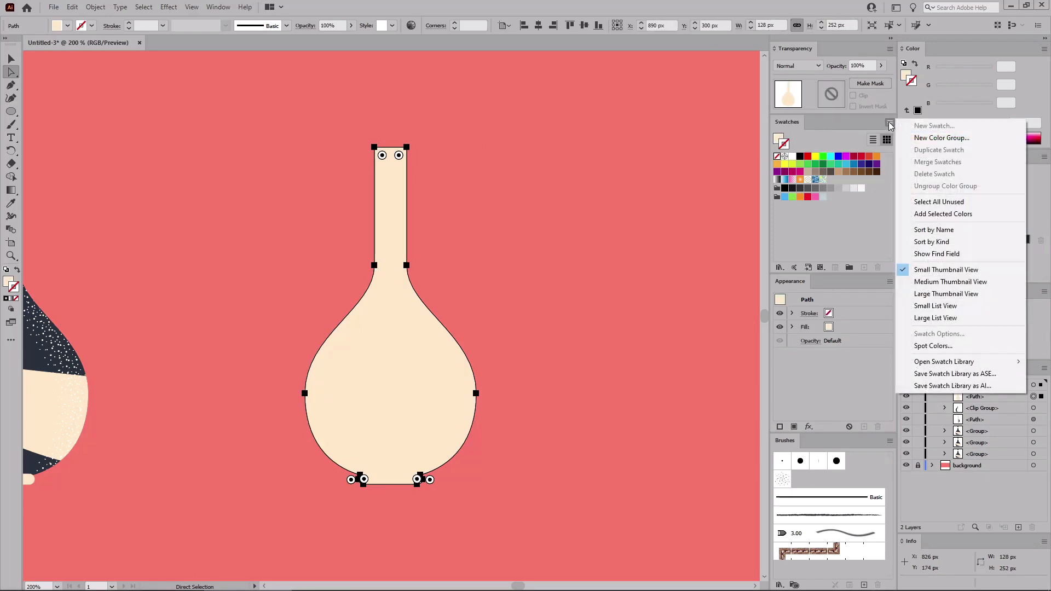
mouse_move(941, 362)
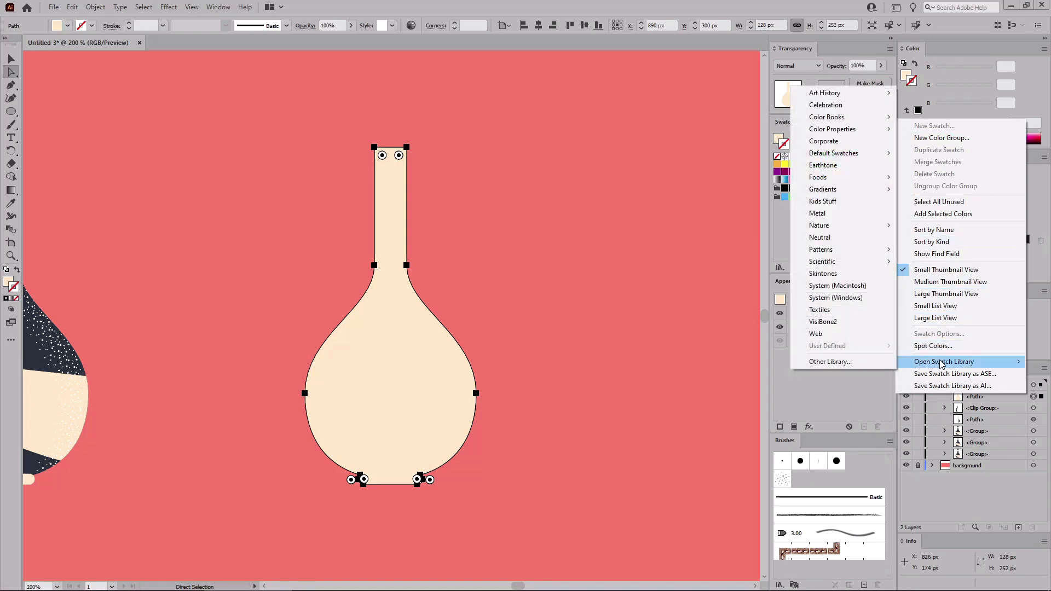
mouse_move(867, 252)
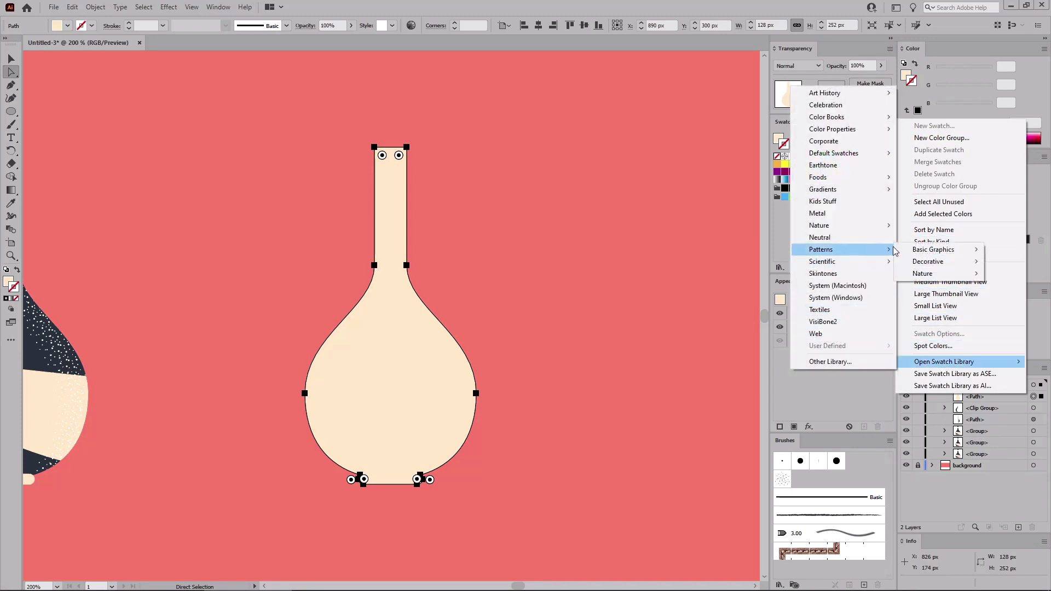
mouse_move(933, 251)
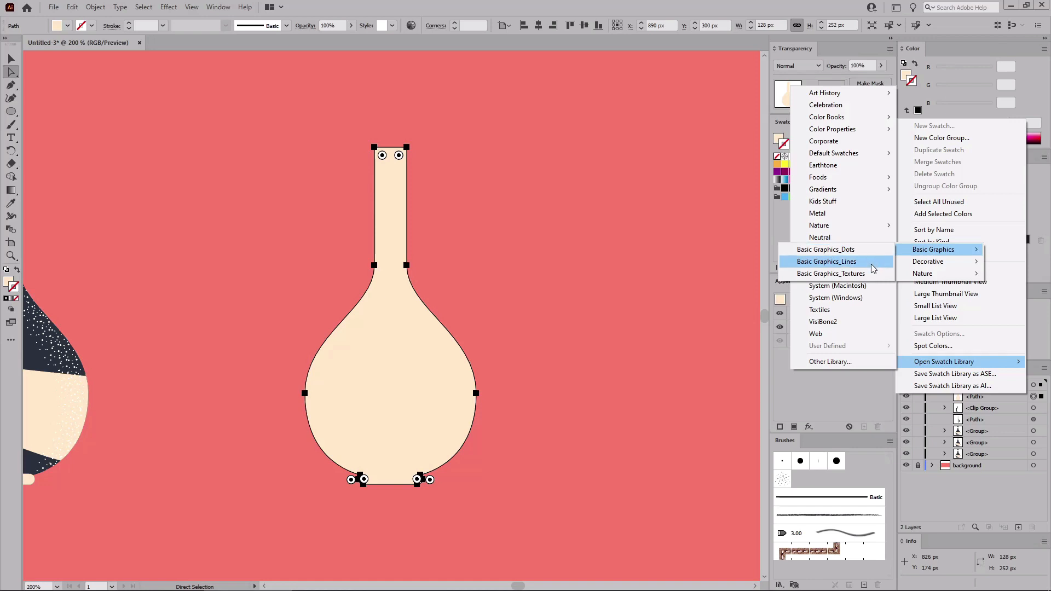
left_click(858, 277)
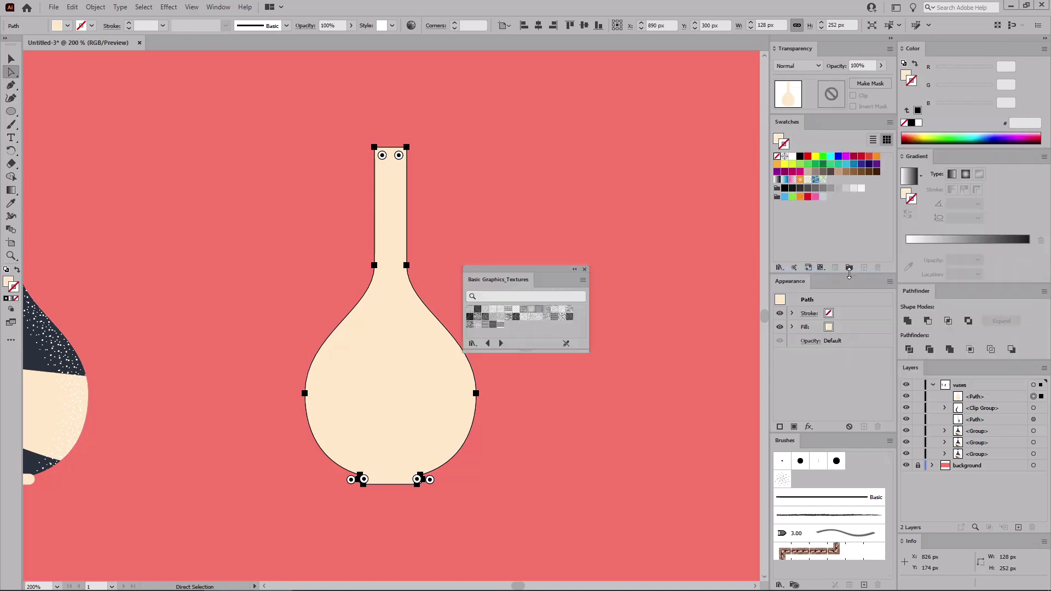
left_click_drag(560, 277, 733, 65)
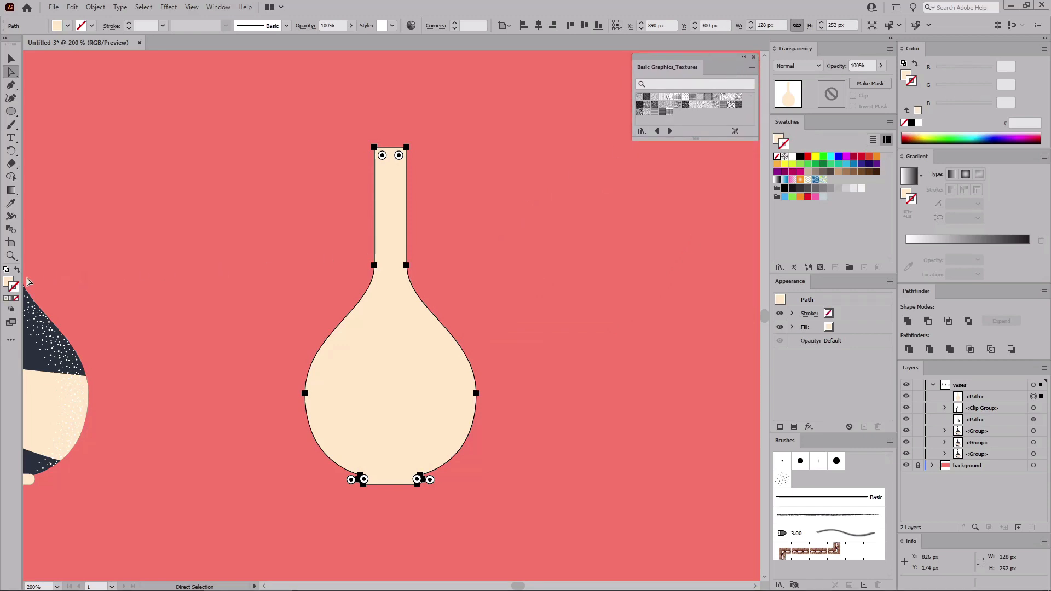
Step: Fill the united right vase with the squiggly line texture pattern and set it to Overlay at 60% opacity
left_click(10, 283)
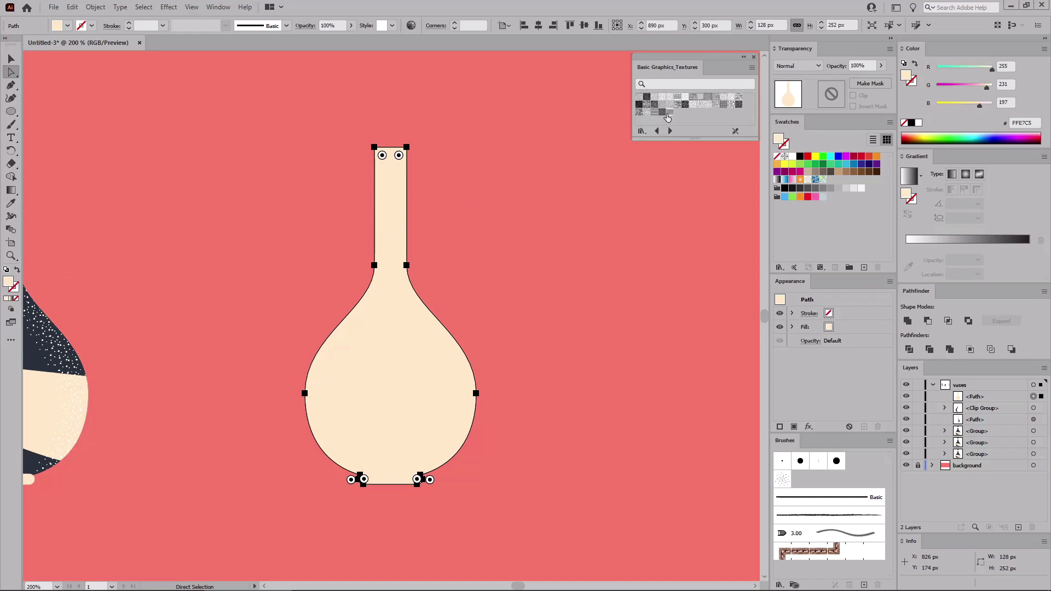
left_click(669, 105)
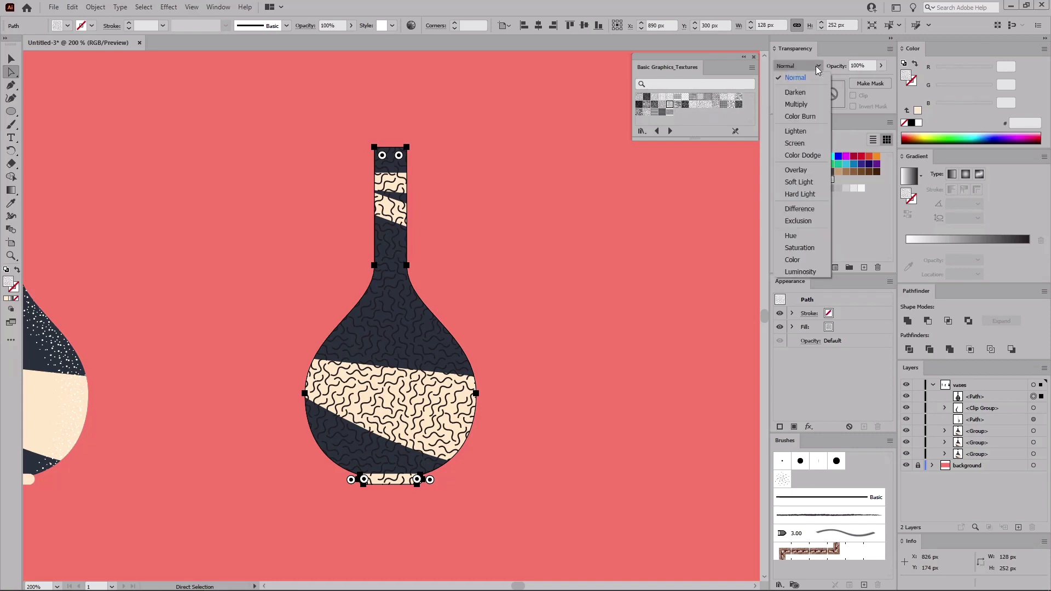
left_click(803, 169)
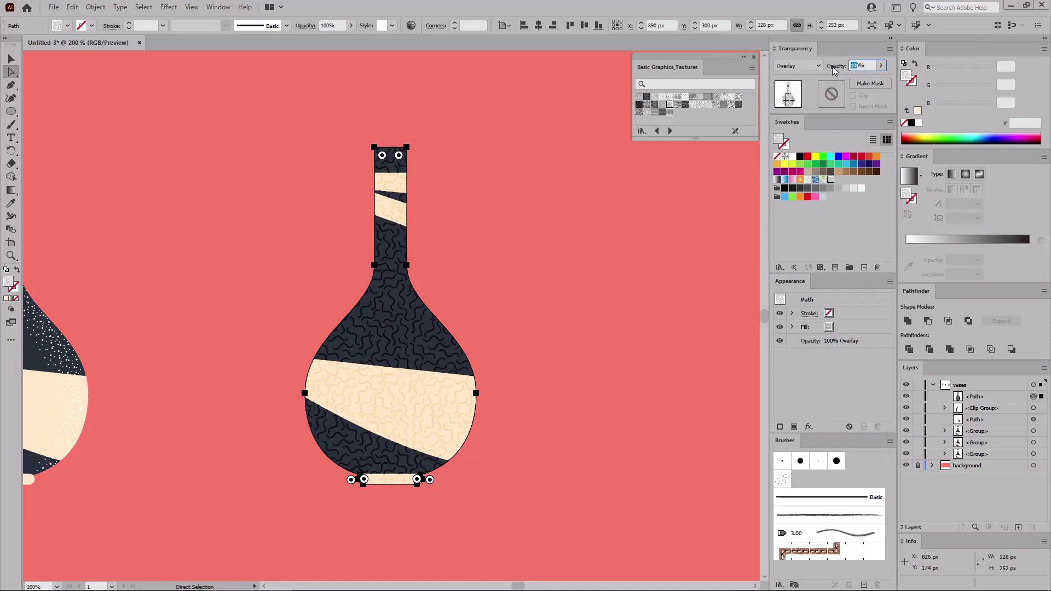
key("Return")
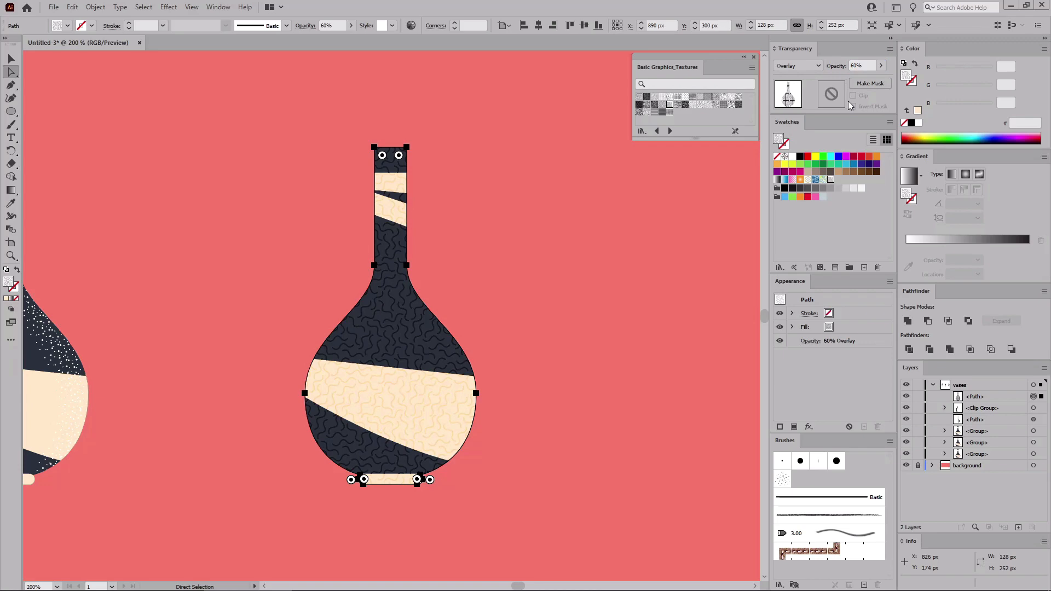